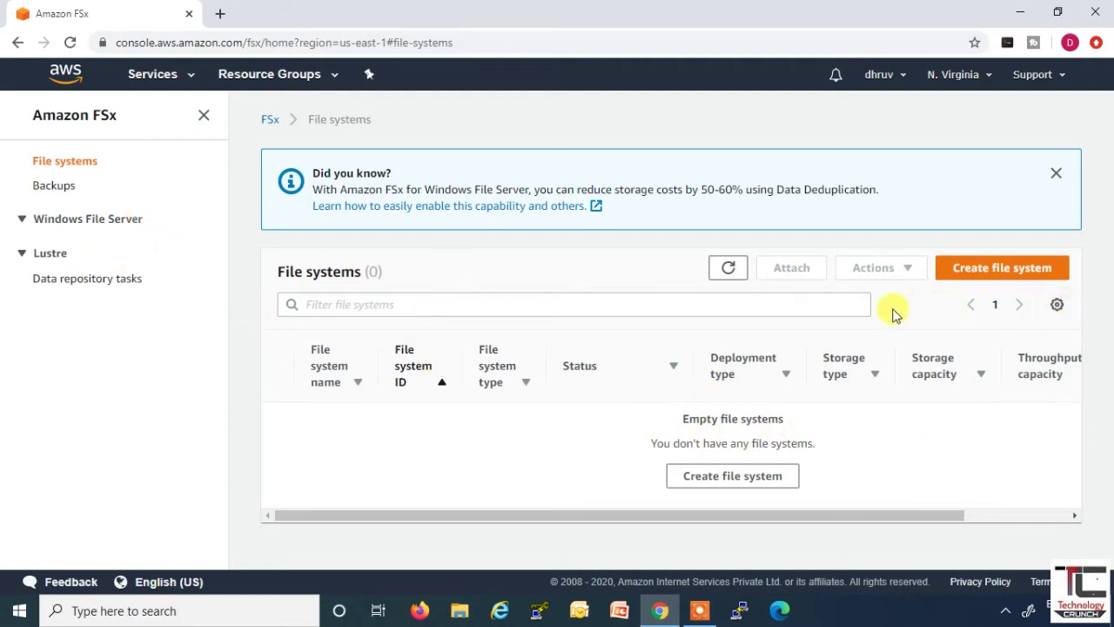
Start creating a file system, choose Amazon FSx for Lustre as the type, and continue to the file system details
left_click(1005, 270)
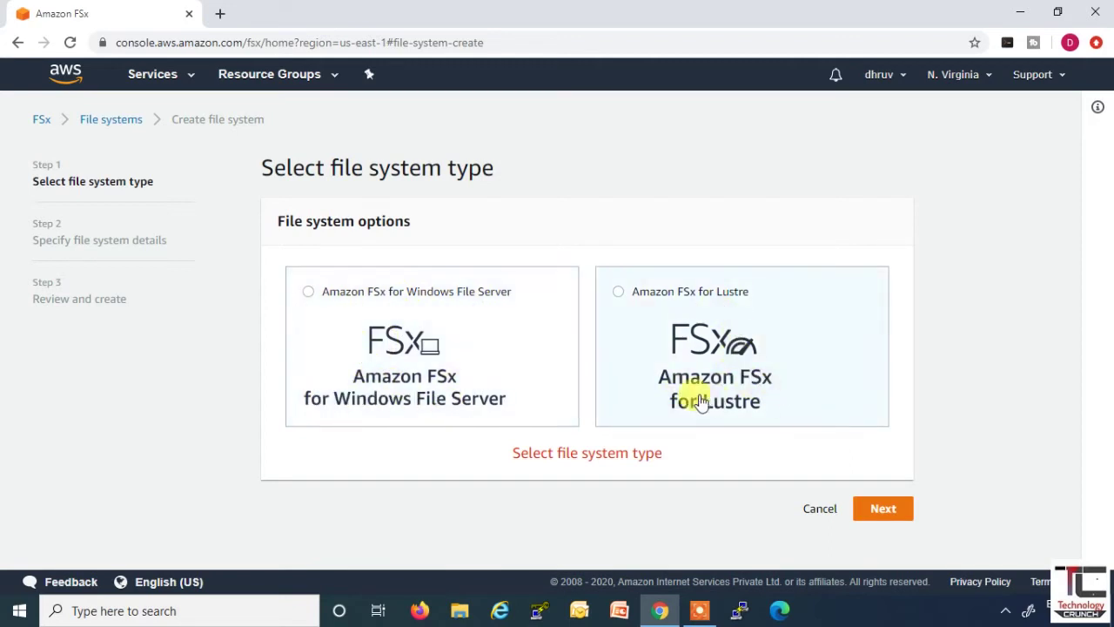
left_click(618, 293)
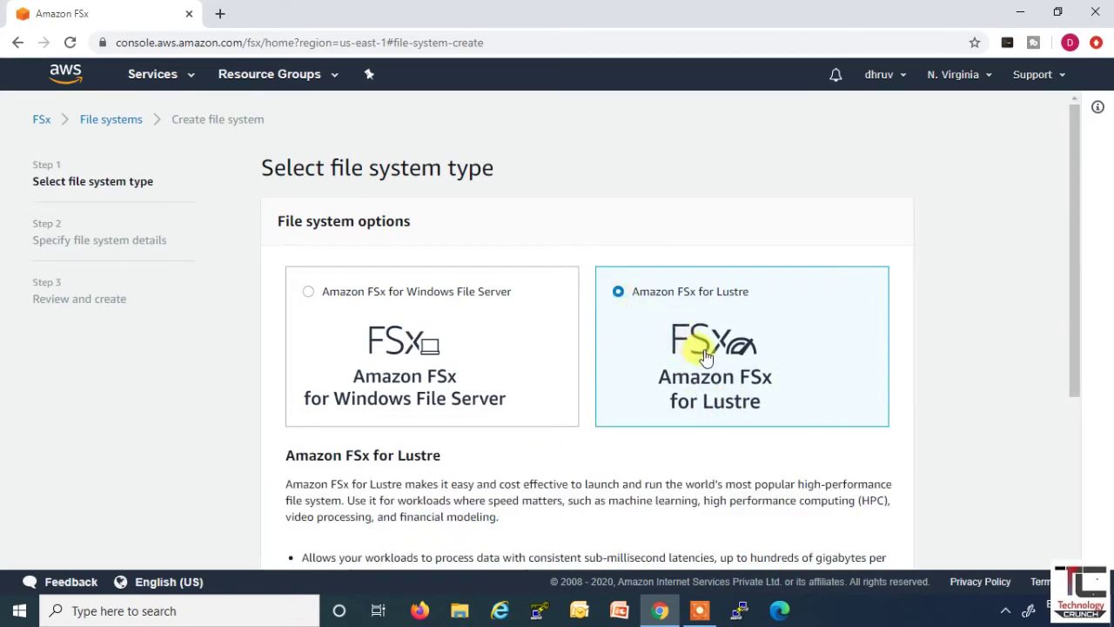
scroll(710, 357, "down", 1)
scroll(709, 357, "down", 5)
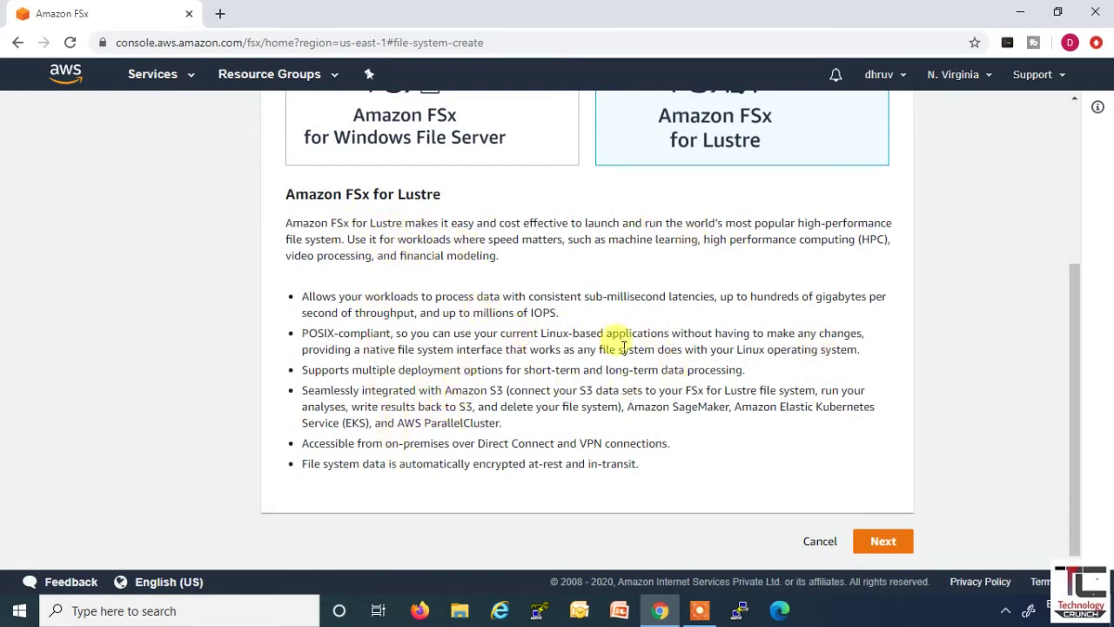
left_click(886, 545)
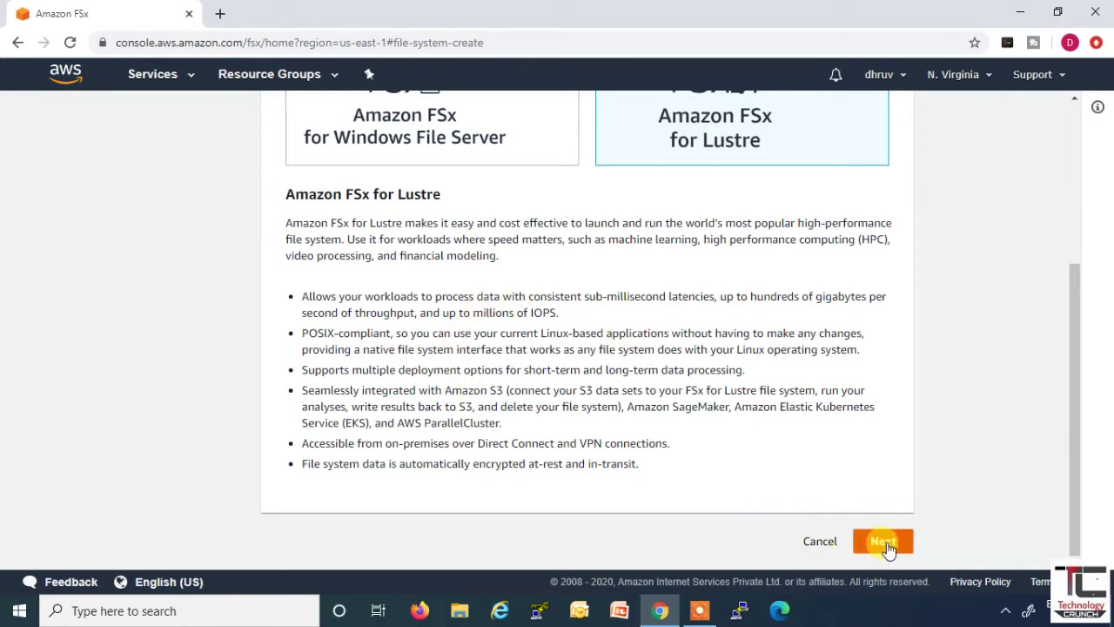
left_click(884, 544)
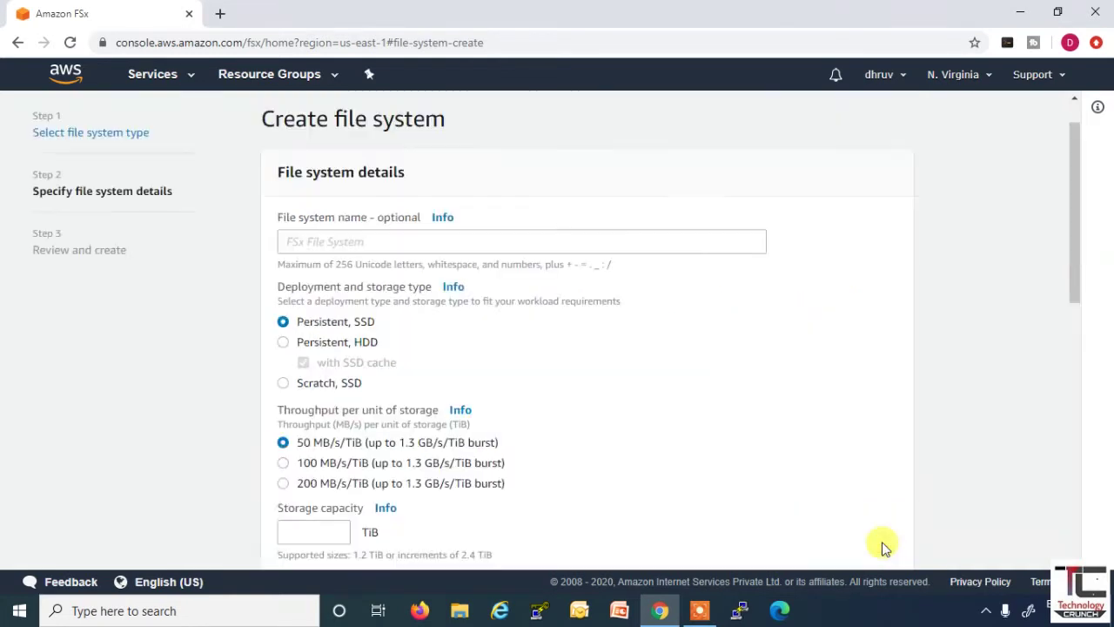
Name the file system Testing and set its storage capacity to 1.2 TiB
left_click(305, 243)
type("Testing")
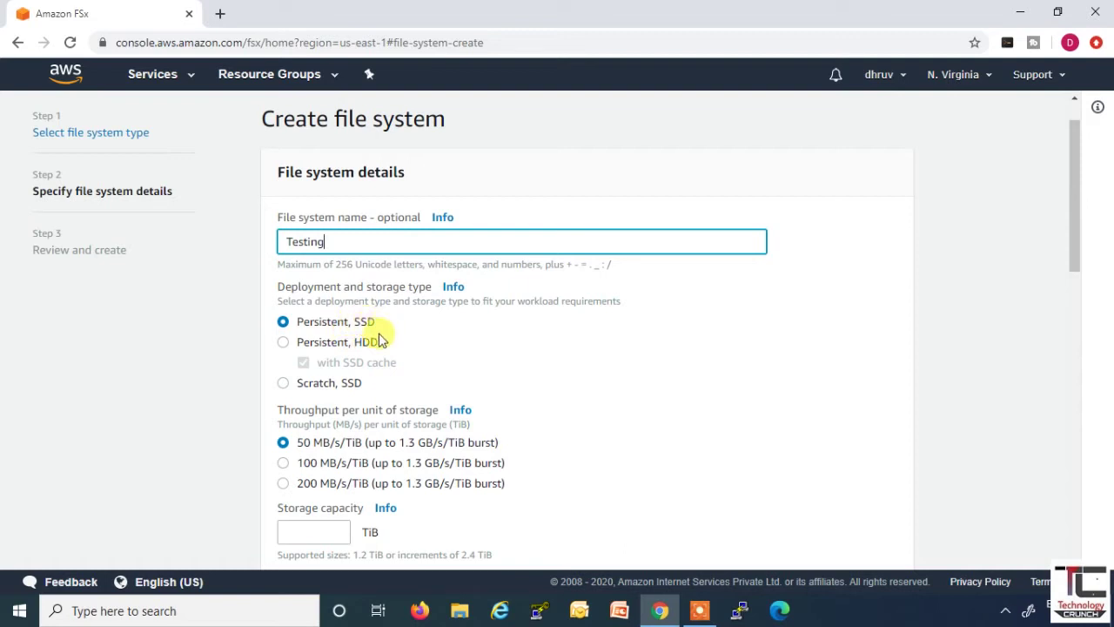
scroll(377, 494, "down", 2)
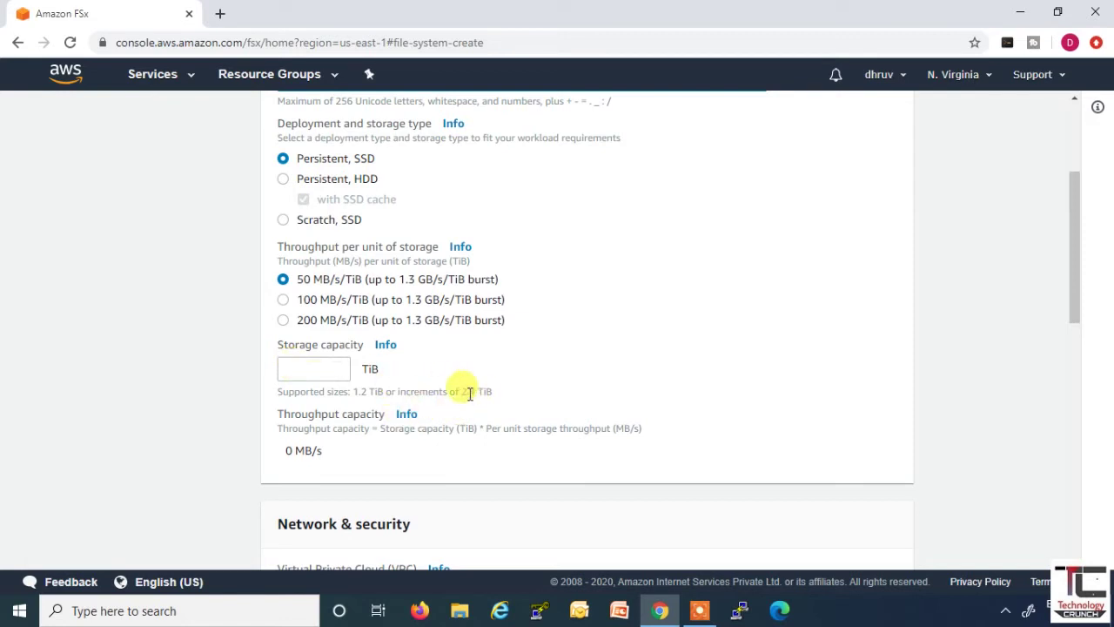
left_click(307, 370)
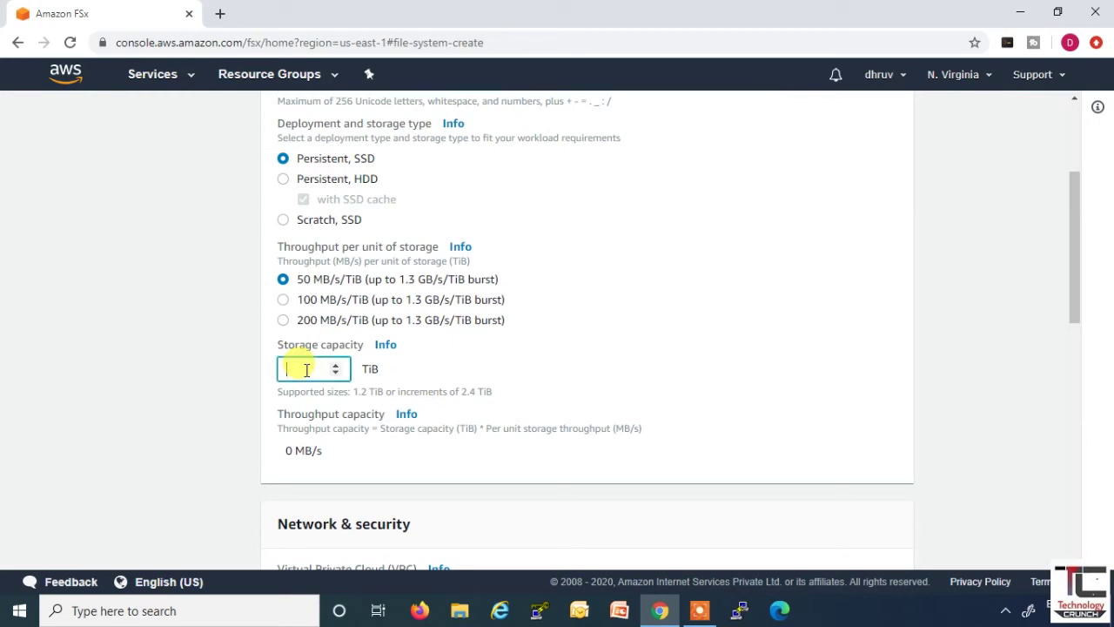
type("1.2")
key("BackSpace")
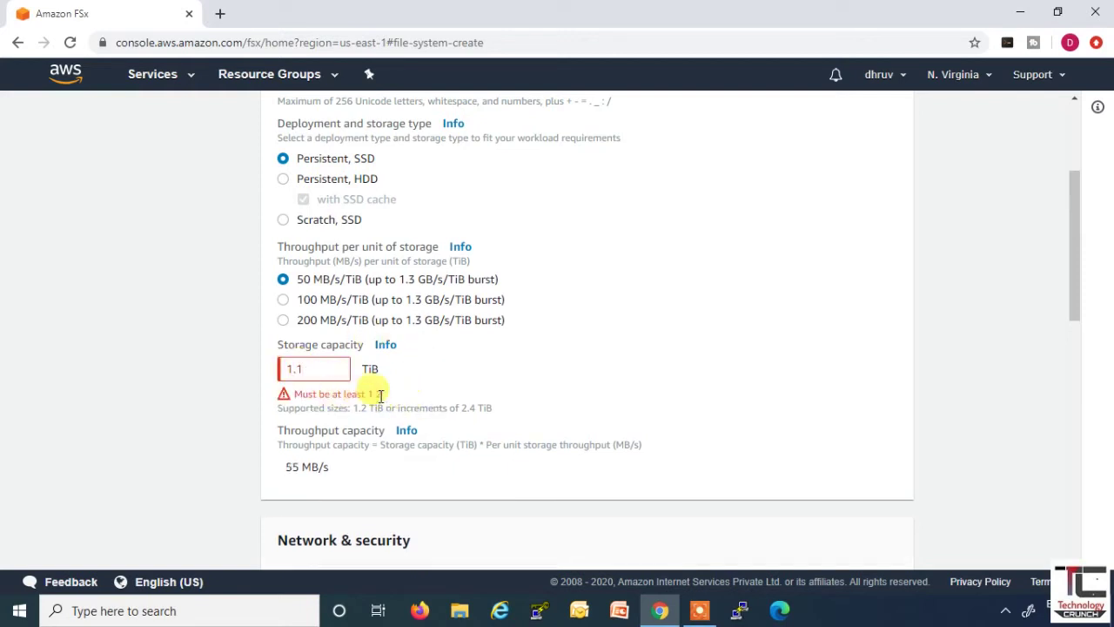
left_click(320, 368)
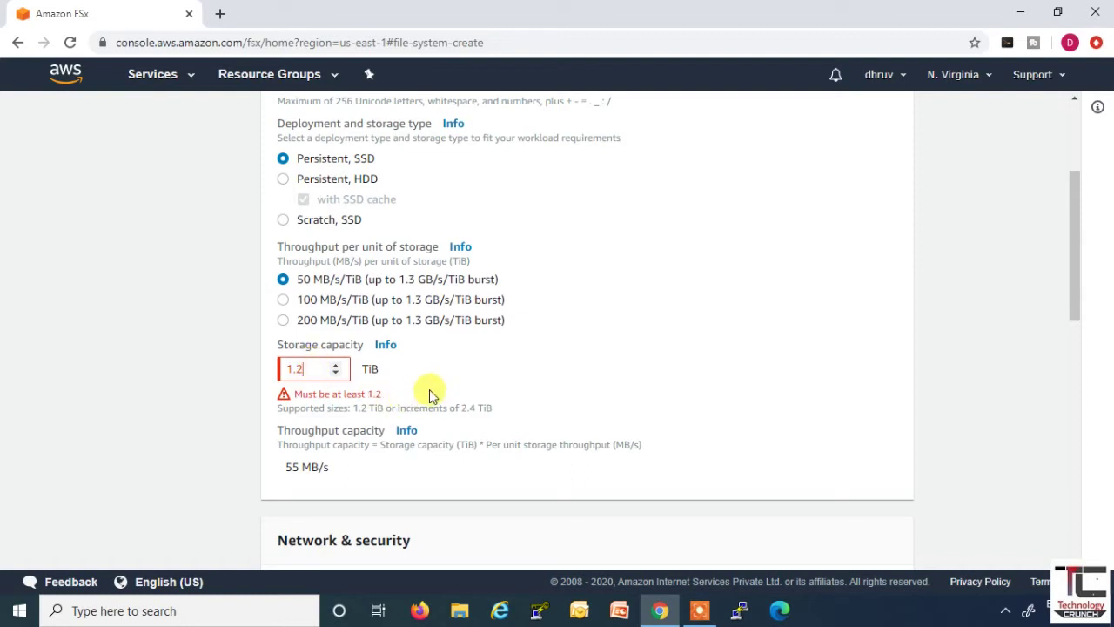
left_click(429, 389)
scroll(385, 368, "down", 3)
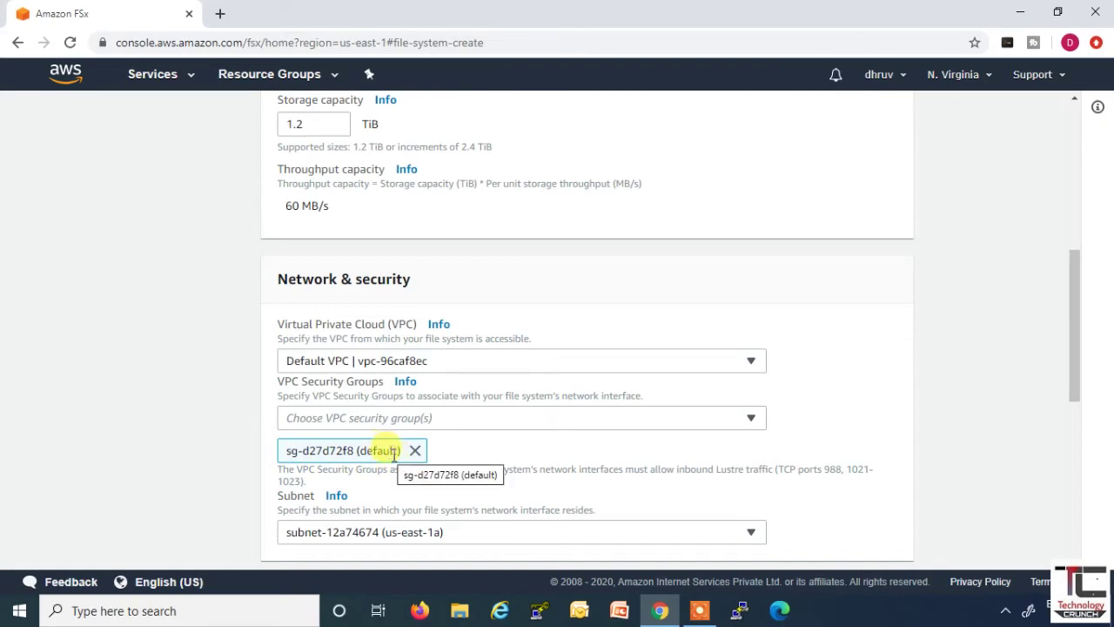
Go to the Security Groups page of the EC2 service and start creating a new security group
scroll(396, 456, "up", 5)
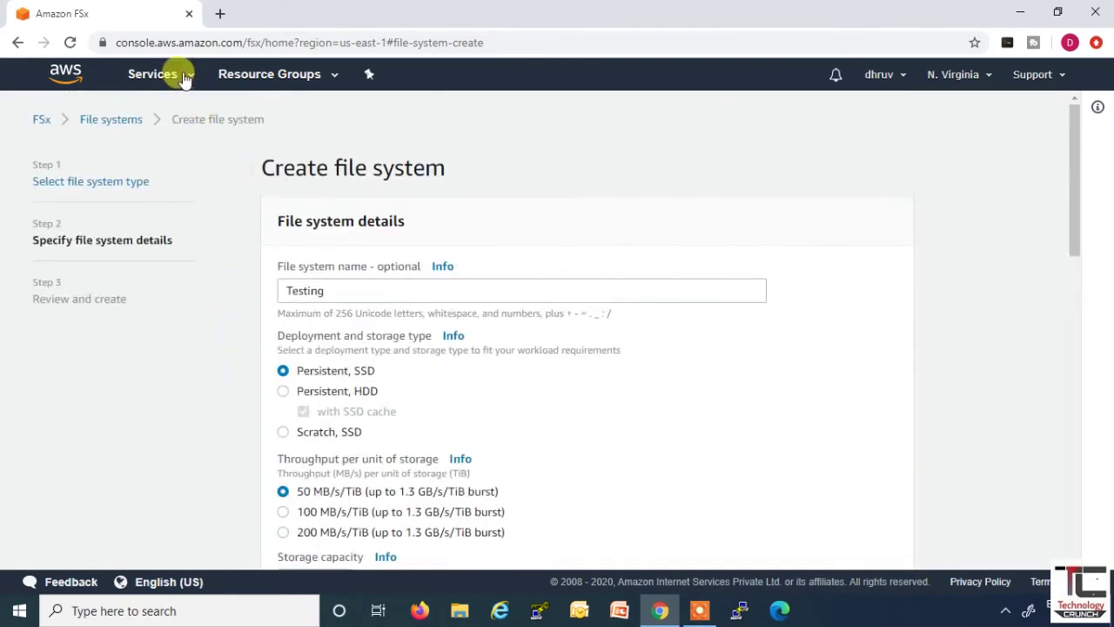
left_click(191, 80)
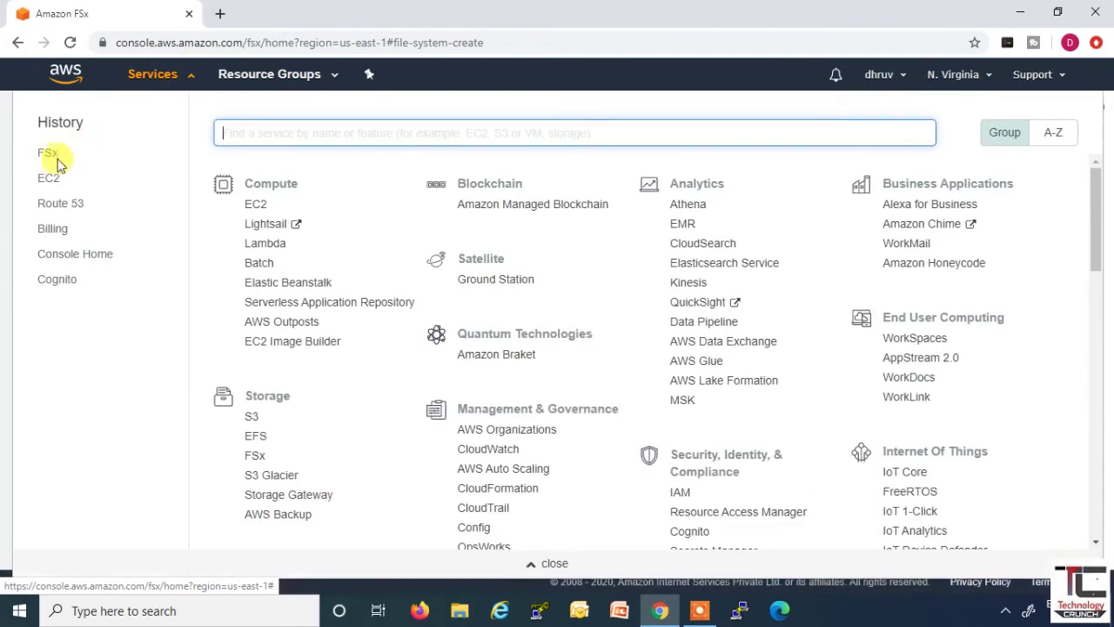
left_click(48, 180)
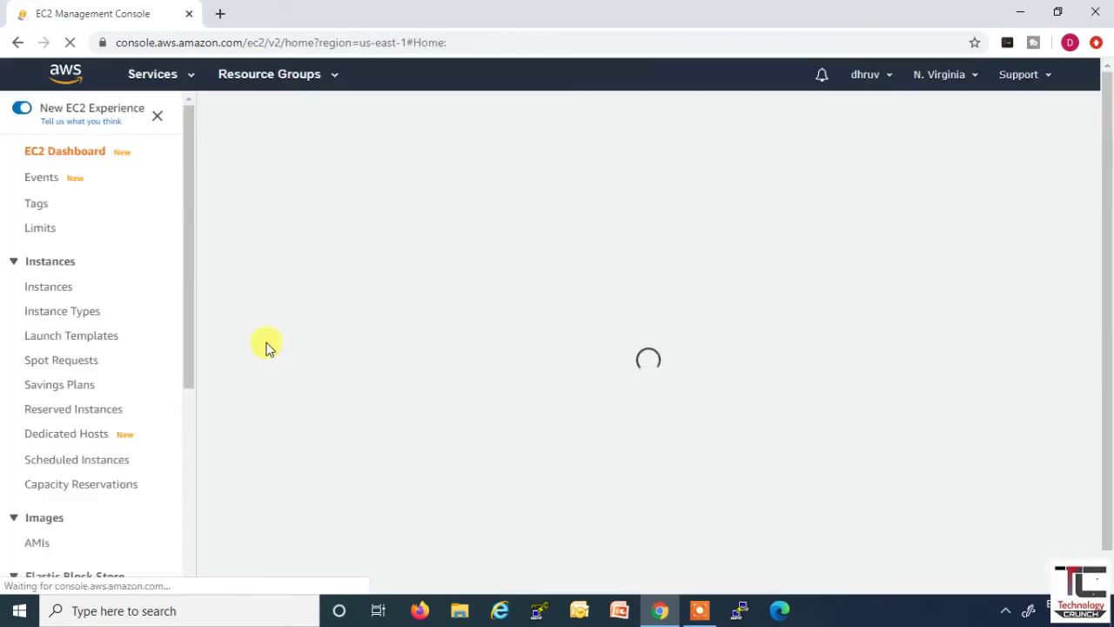
scroll(92, 418, "down", 5)
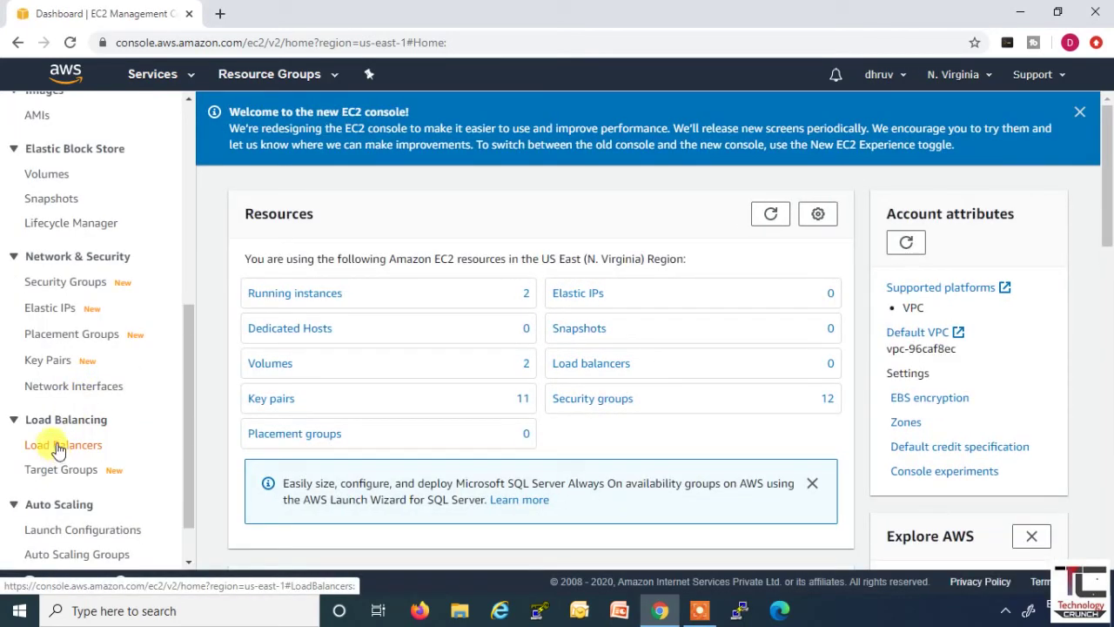
left_click(87, 290)
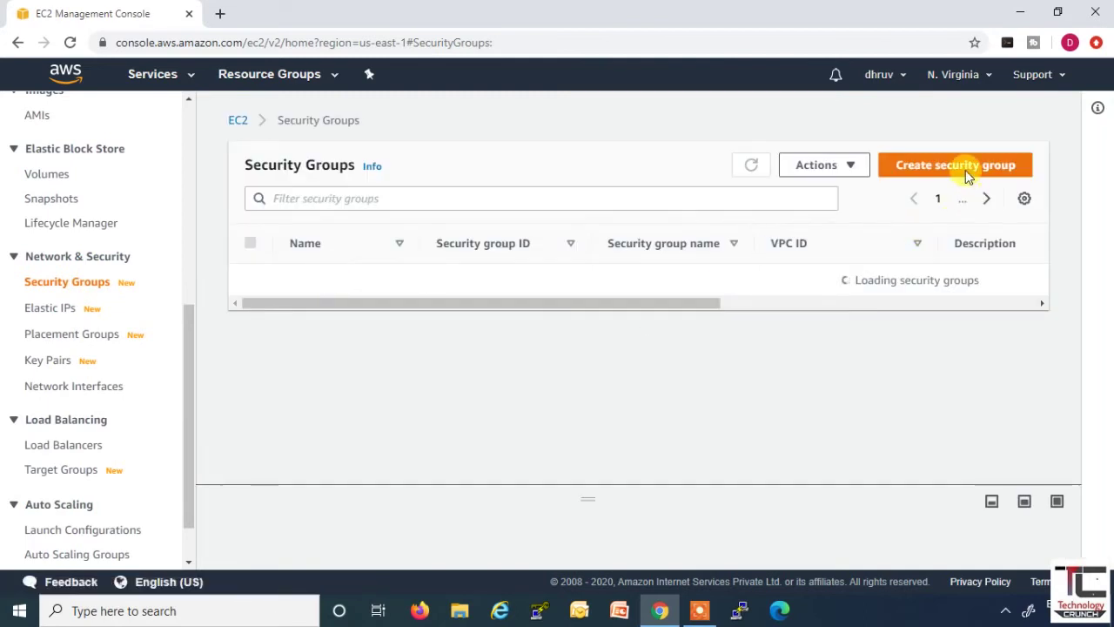
left_click(964, 166)
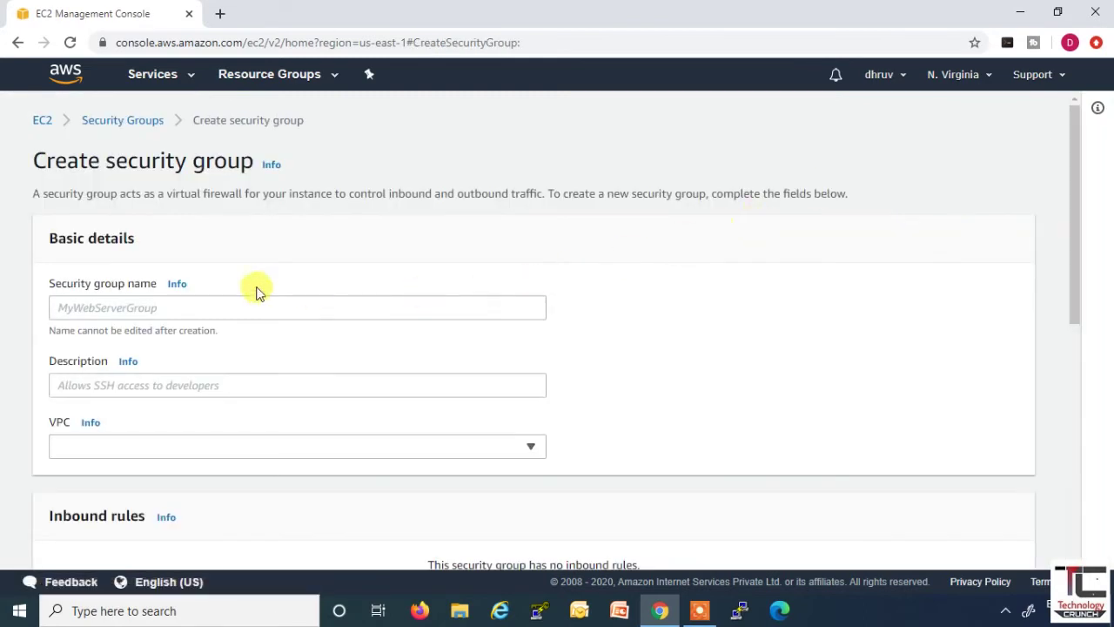
Name the security group FSx and enter the description For FSx for Luster
left_click(169, 307)
type("FSx")
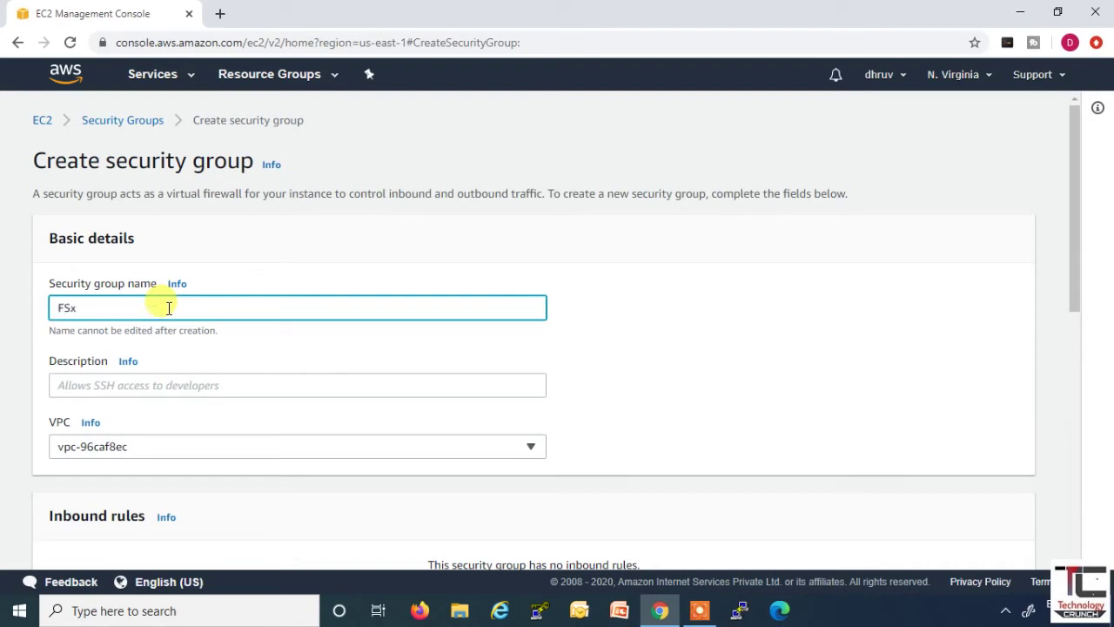
left_click(103, 389)
type("For FSx for Luster")
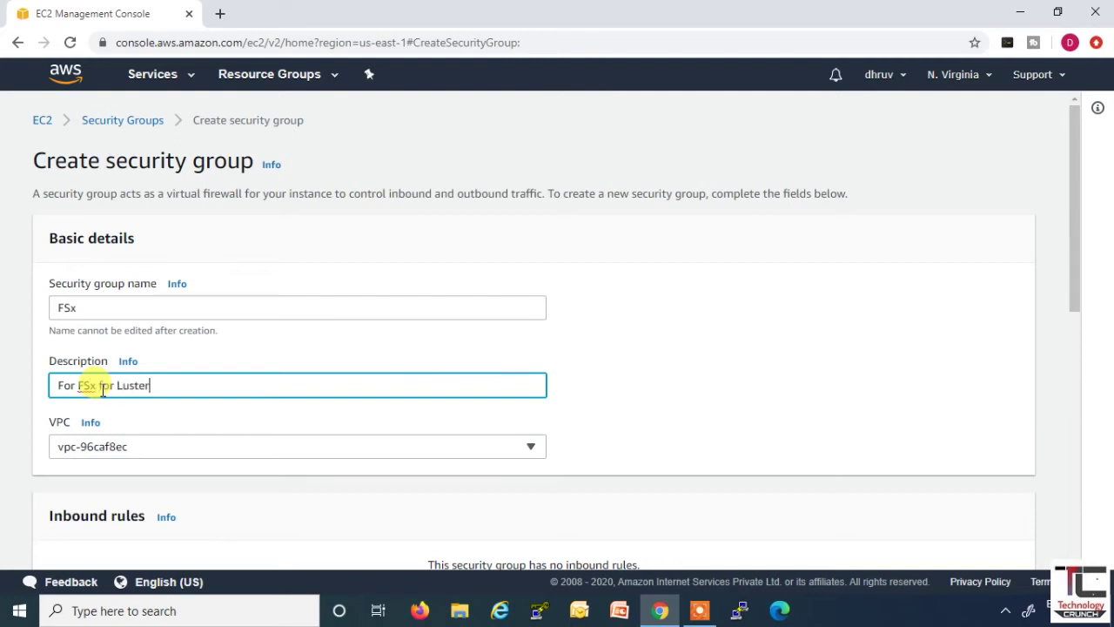
Add a Custom TCP inbound rule for port 988 with source 0.0.0.0/0
scroll(38, 310, "down", 2)
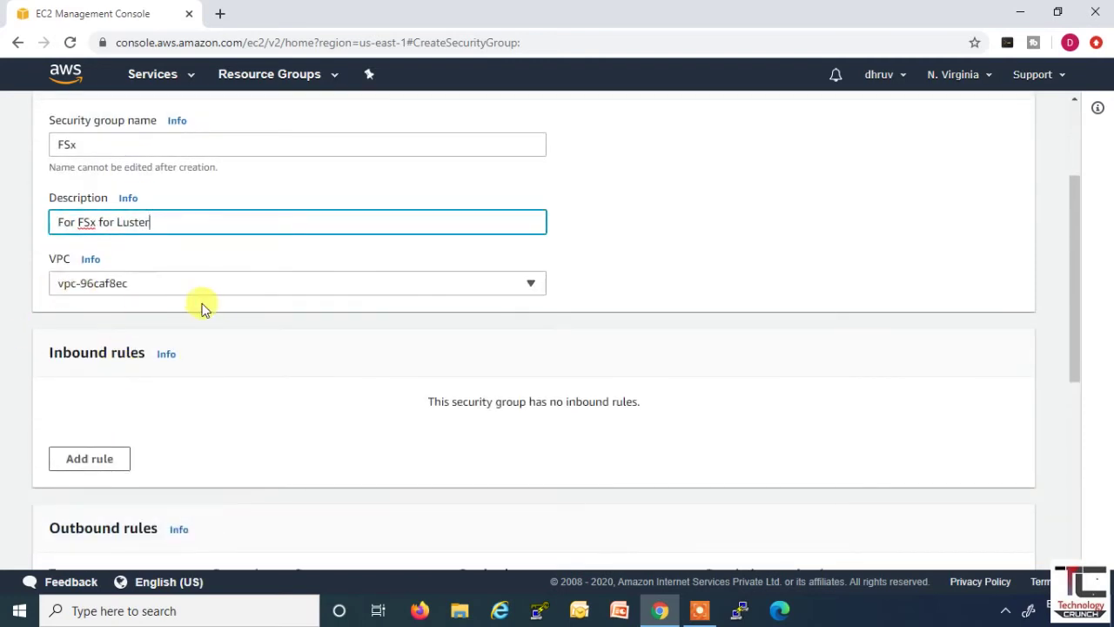
scroll(193, 322, "down", 2)
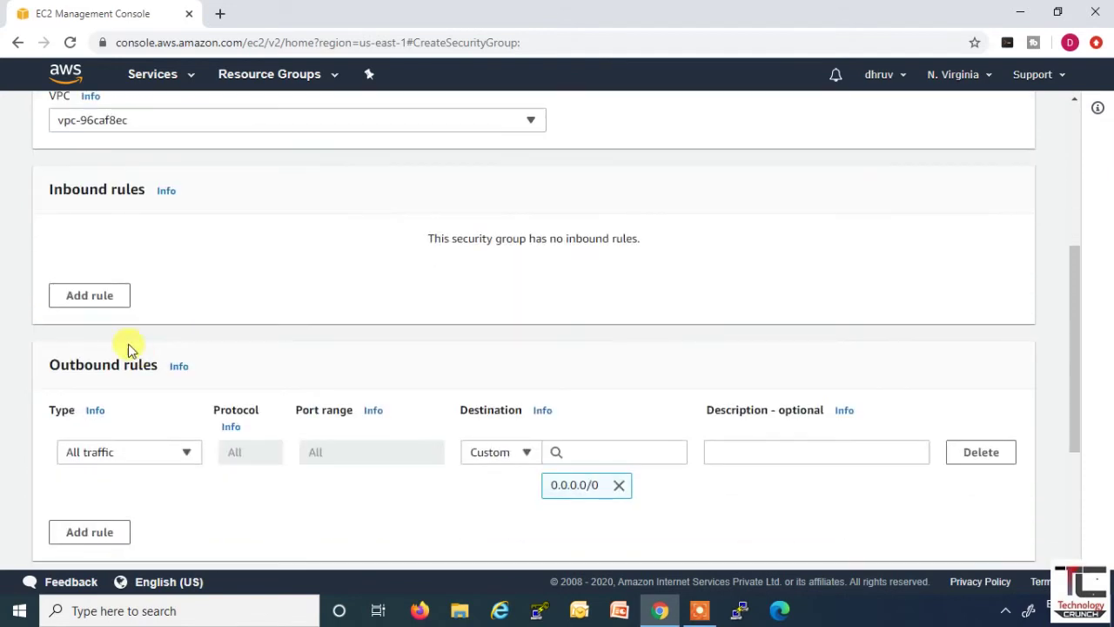
left_click(92, 294)
double_click(306, 277)
type("988")
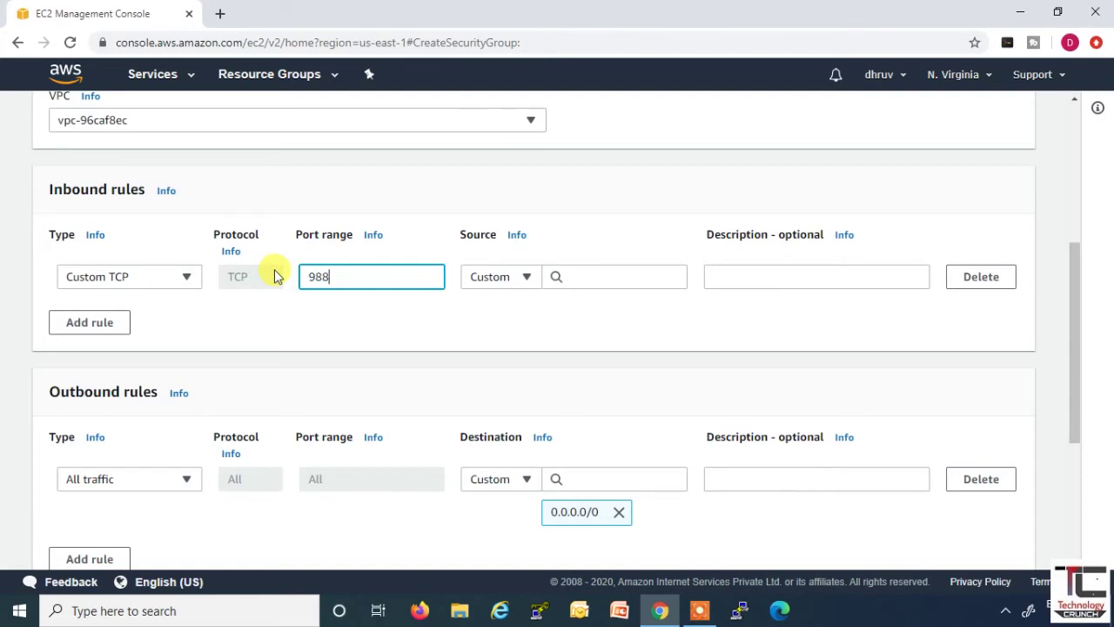
left_click(603, 273)
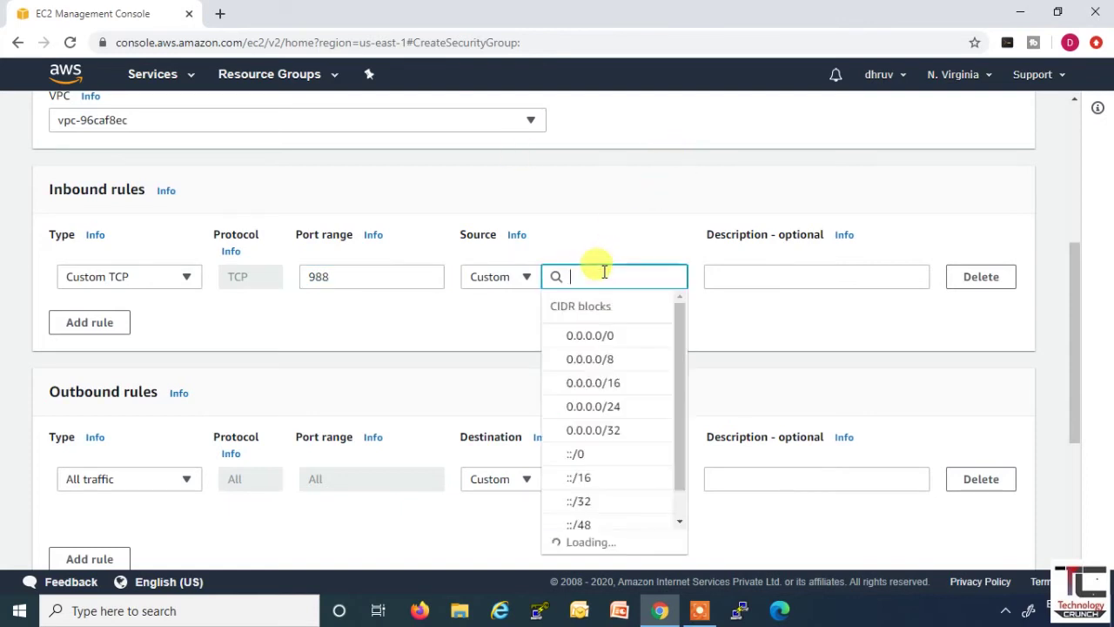
left_click(608, 337)
Add a Custom UDP inbound rule for port 988 with source 0.0.0.0/0
left_click(77, 359)
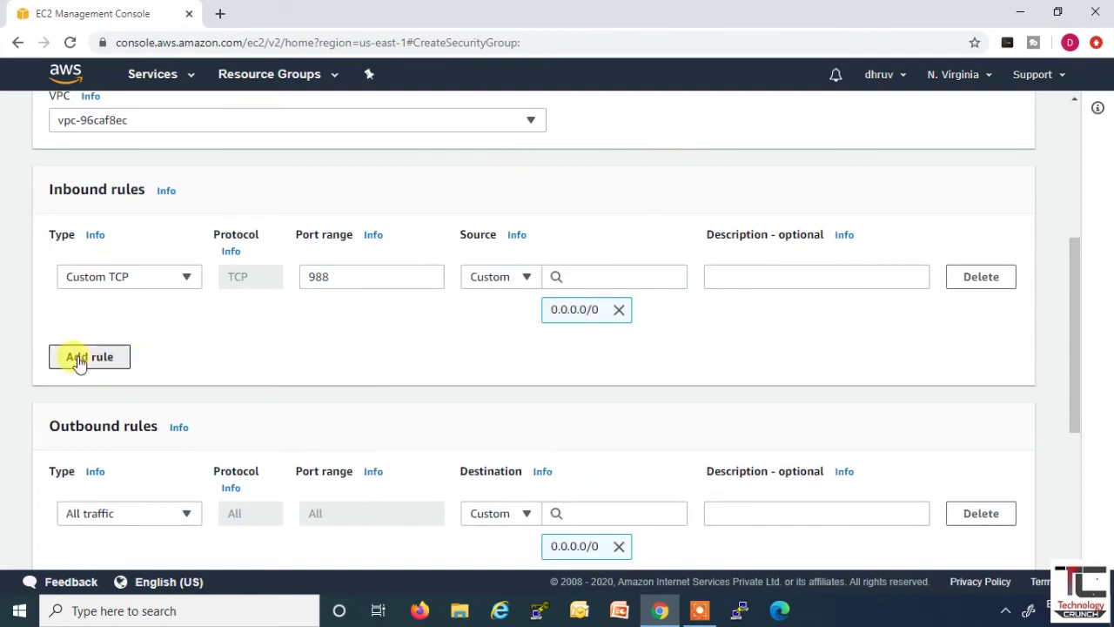
left_click(182, 346)
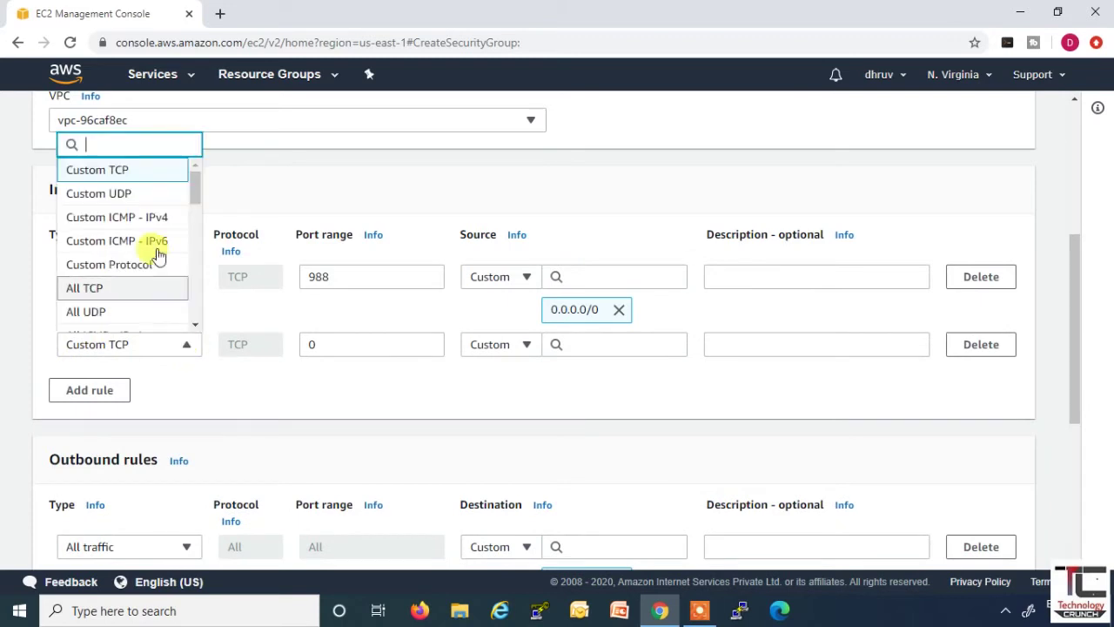
left_click(139, 193)
left_click_drag(331, 343, 299, 345)
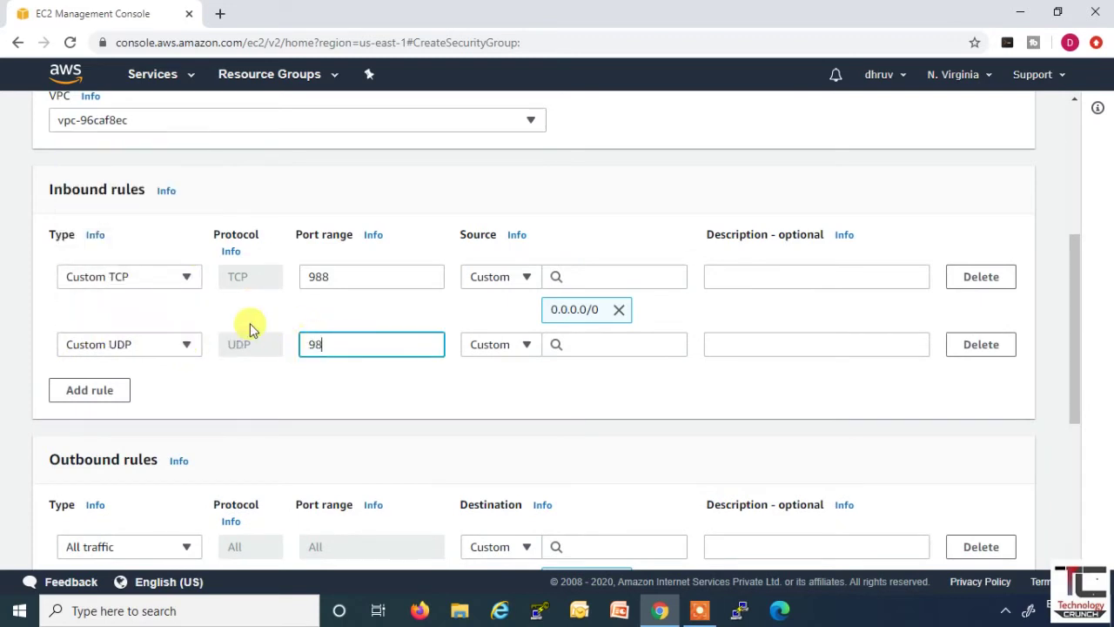
left_click(582, 344)
left_click(614, 180)
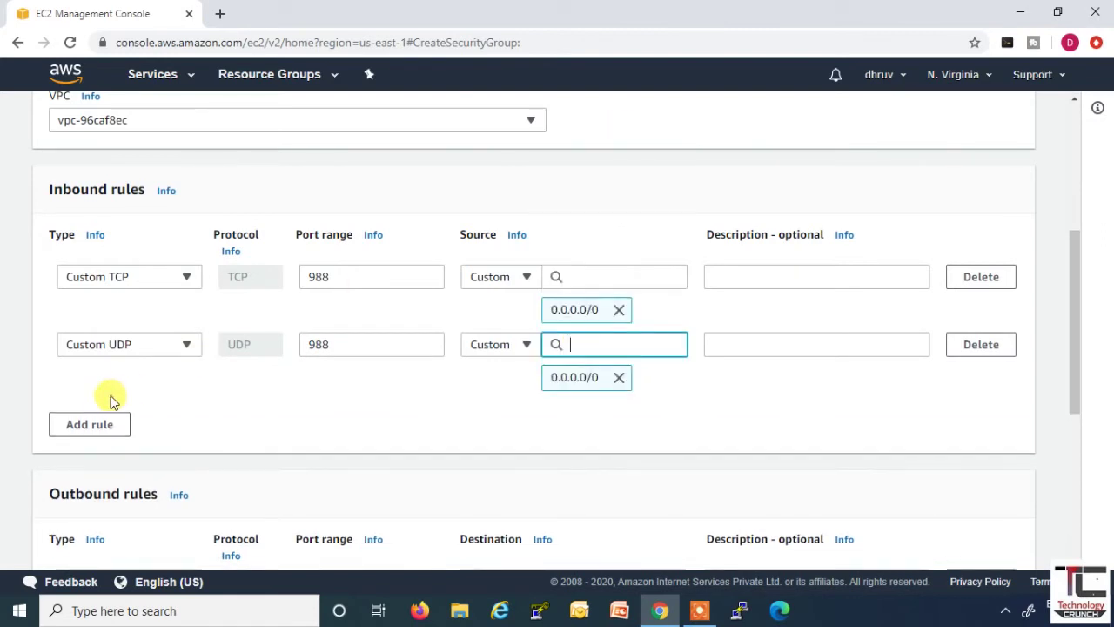
Add an SSH inbound rule with source 0.0.0.0/0
left_click(101, 425)
left_click(182, 413)
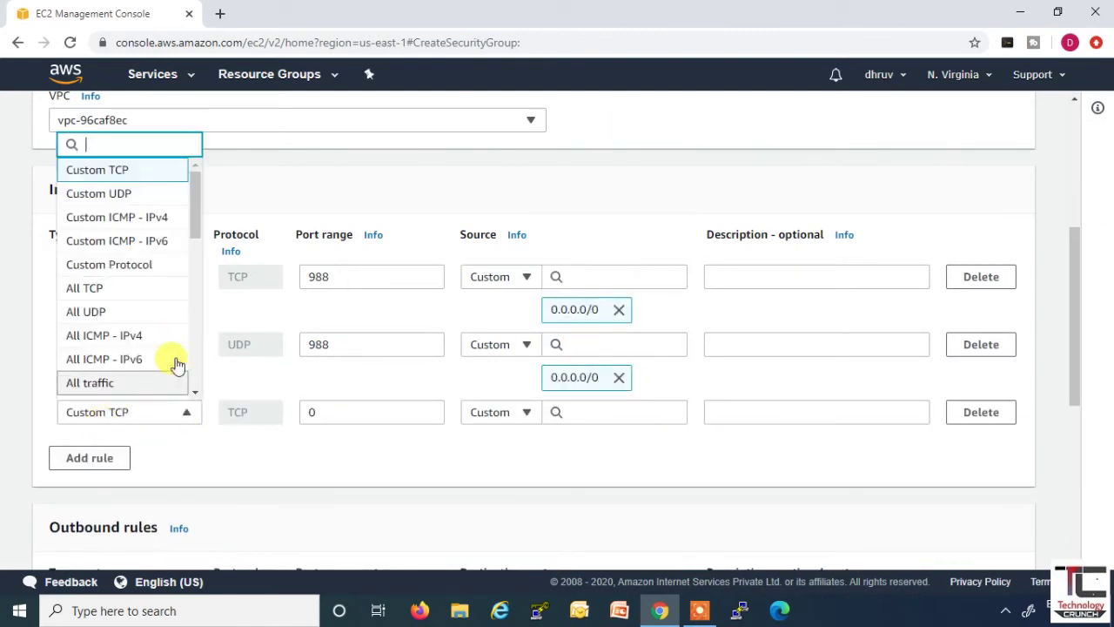
left_click_drag(193, 213, 197, 260)
left_click(136, 237)
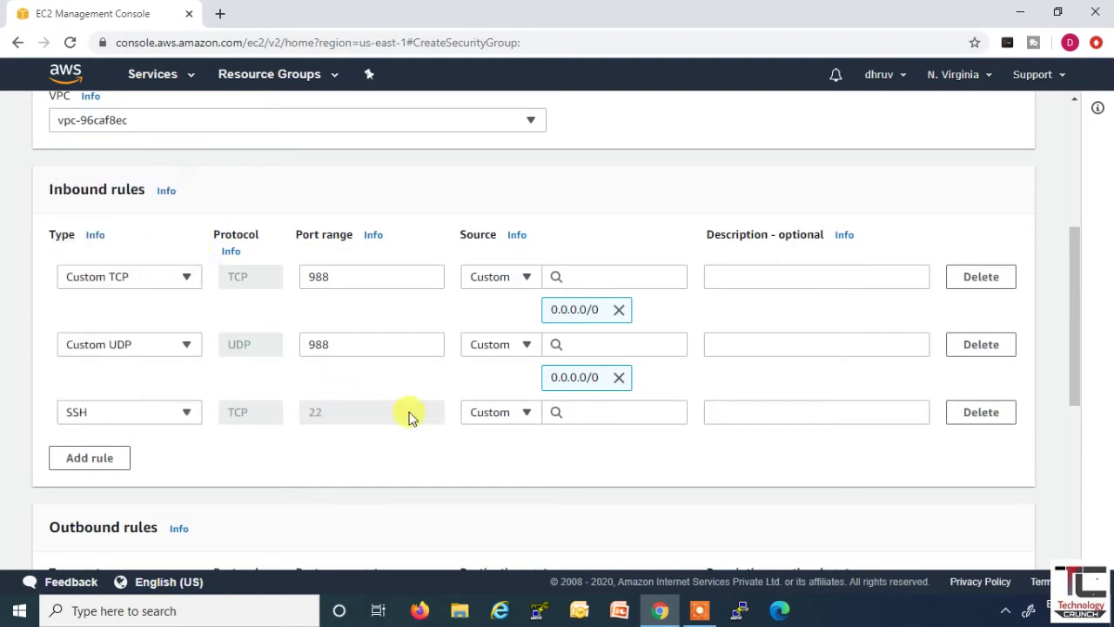
left_click(578, 412)
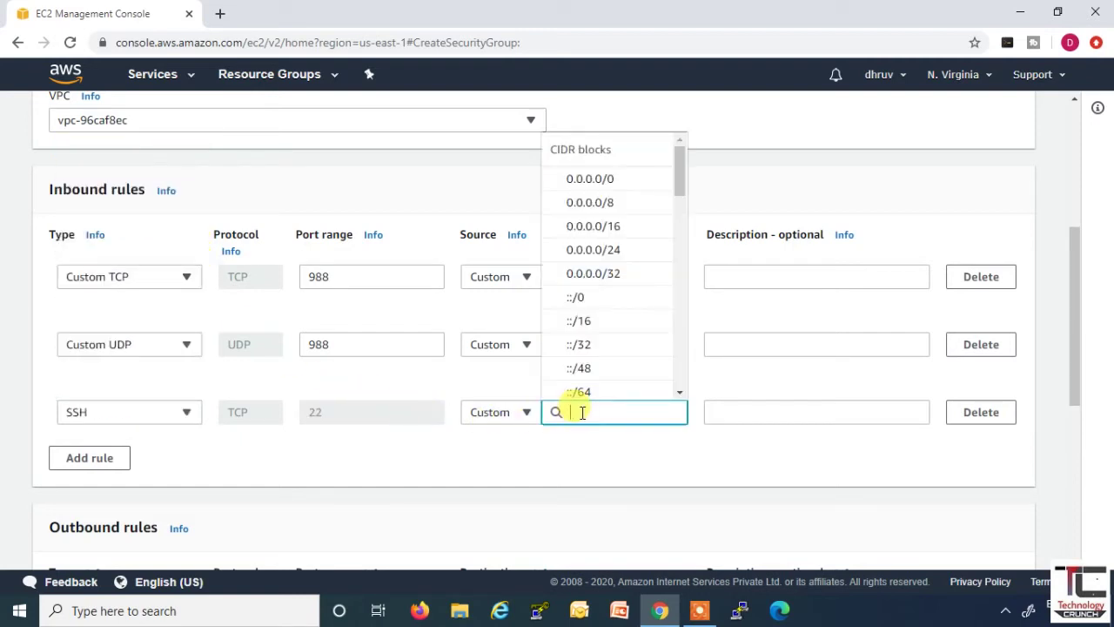
left_click(589, 179)
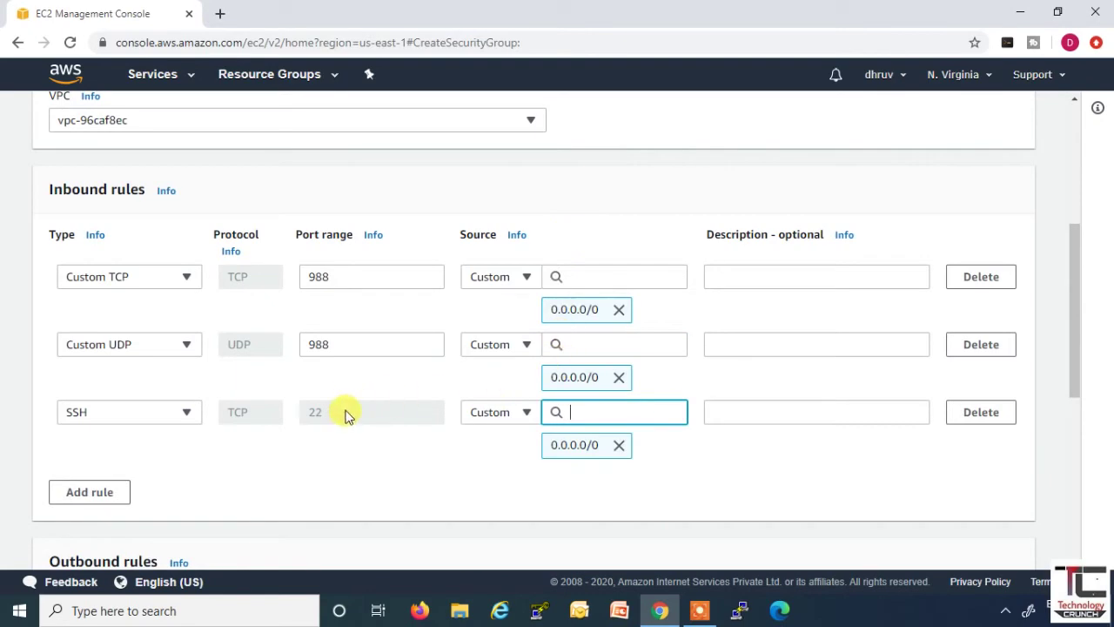
Review the inbound and outbound rules and create the FSx security group
scroll(157, 239, "up", 3)
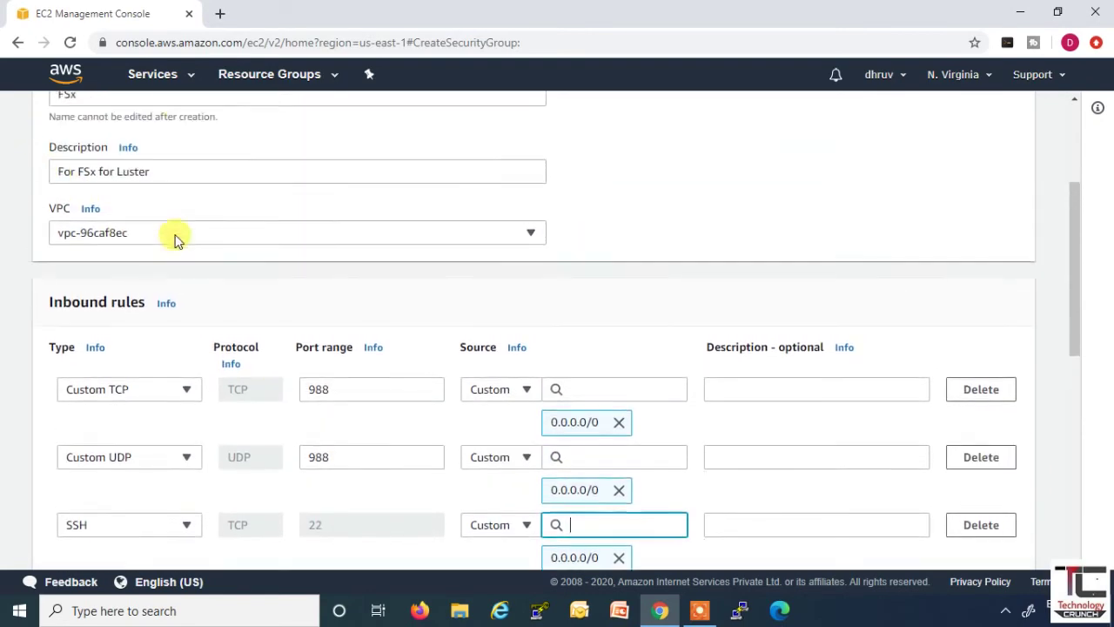
scroll(453, 414, "down", 7)
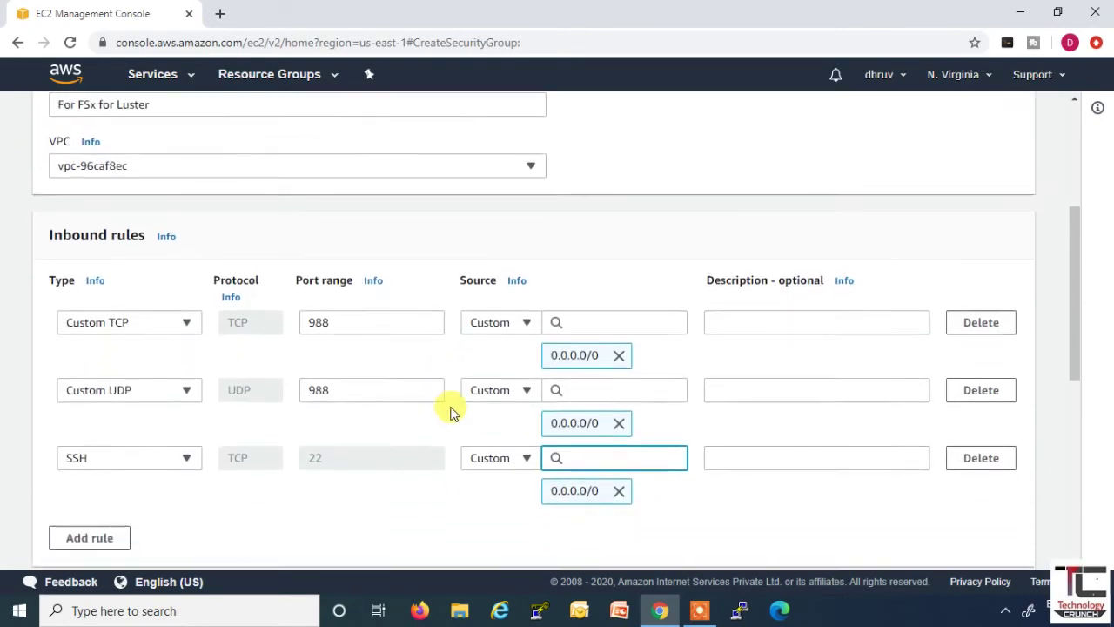
scroll(448, 418, "down", 1)
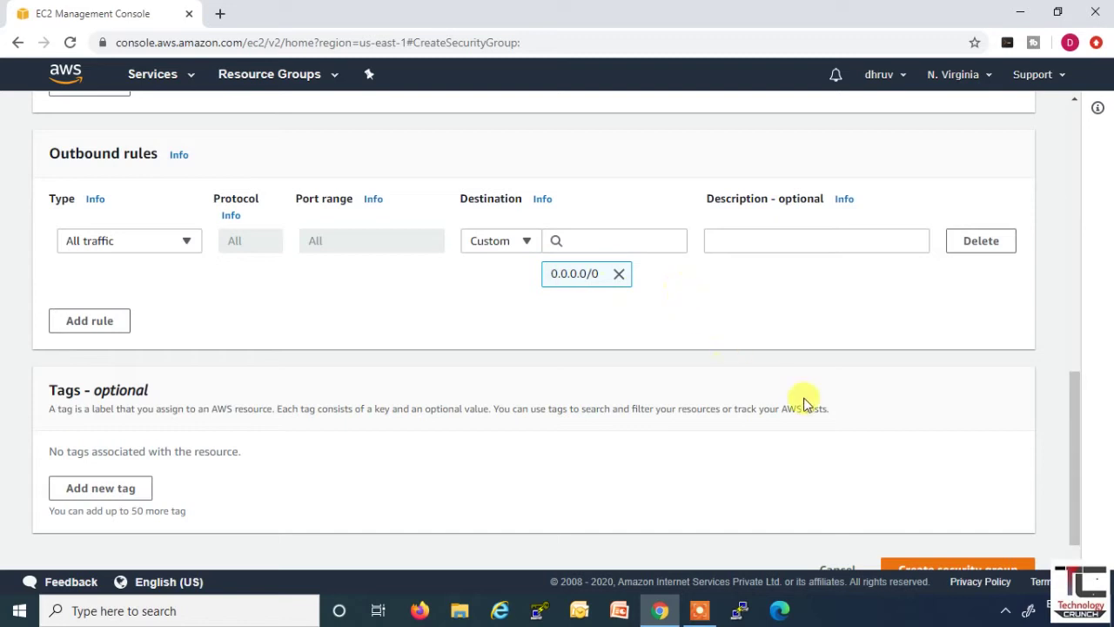
scroll(939, 520, "down", 1)
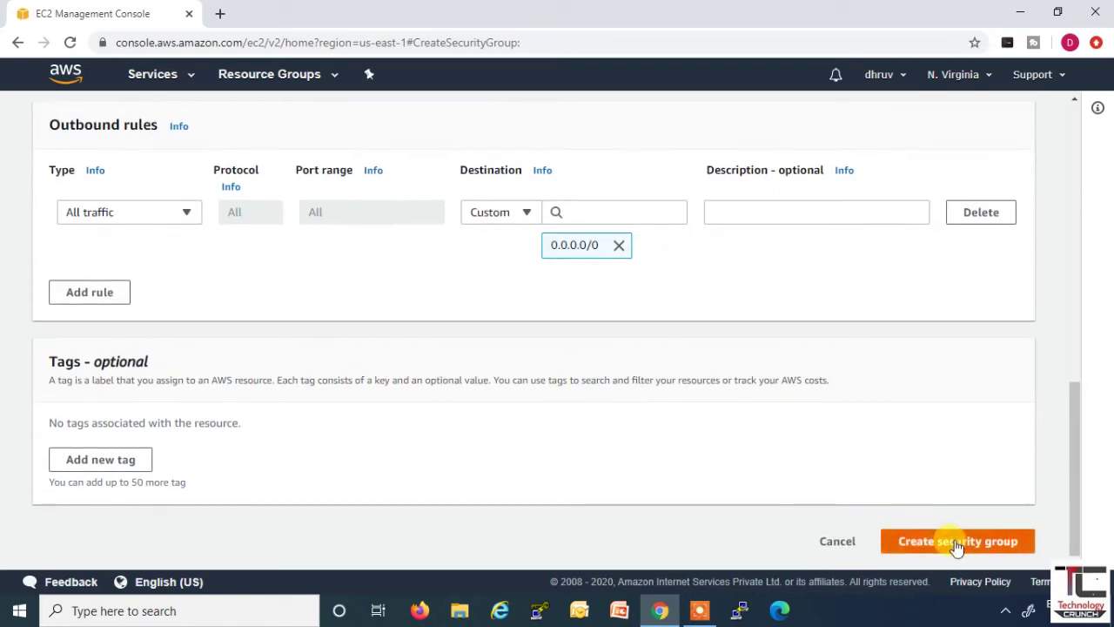
left_click(953, 541)
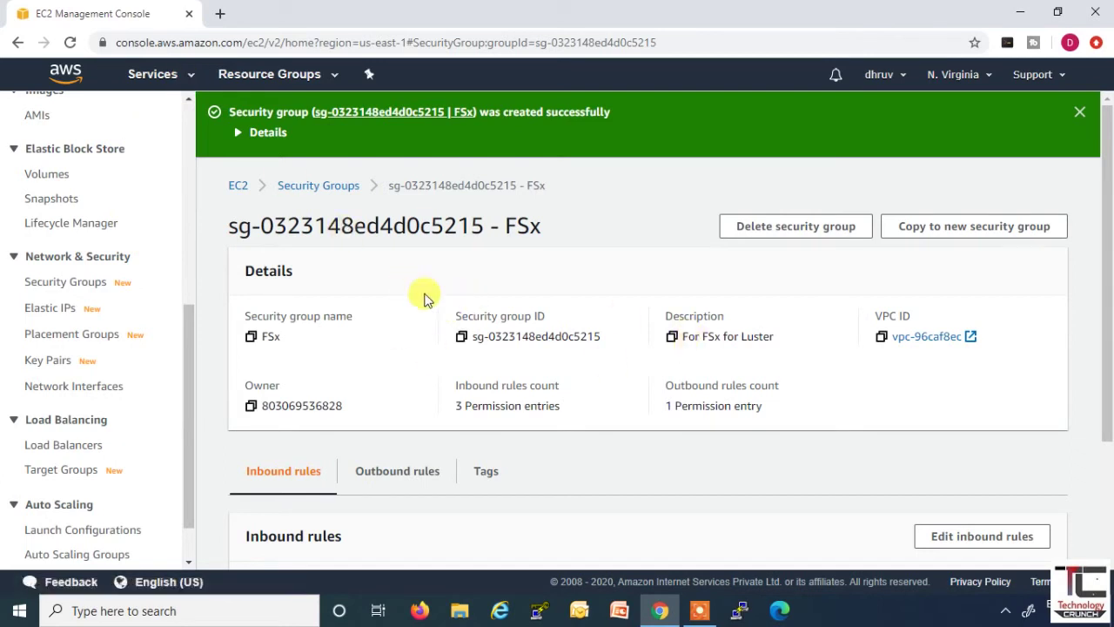
double_click(513, 227)
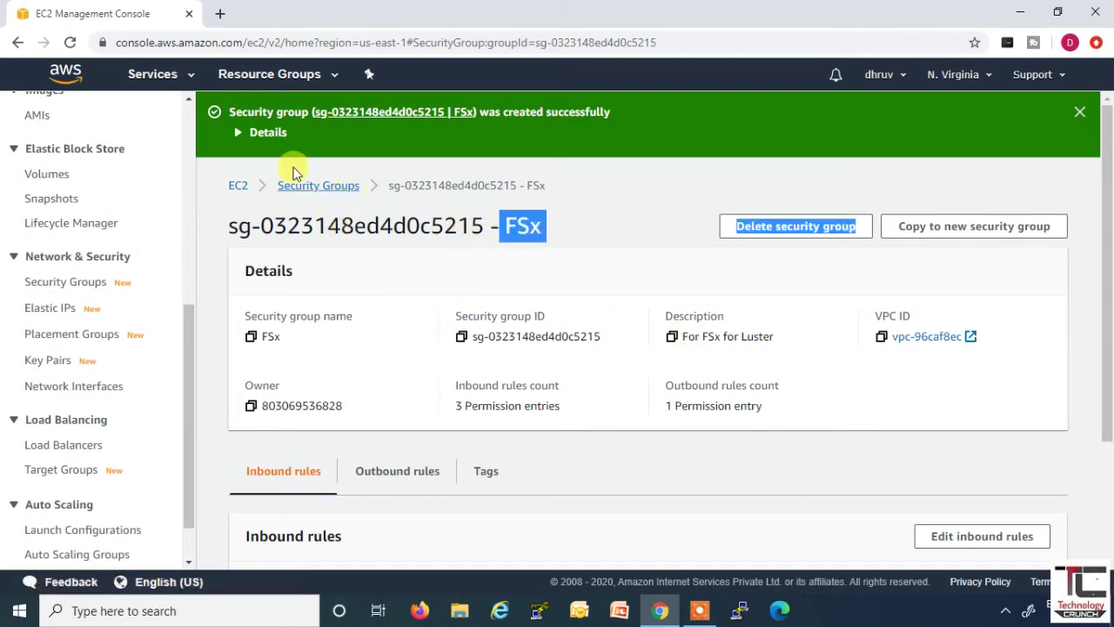
Go to the FSx service and start a new file system of type Amazon FSx for Lustre
left_click(185, 75)
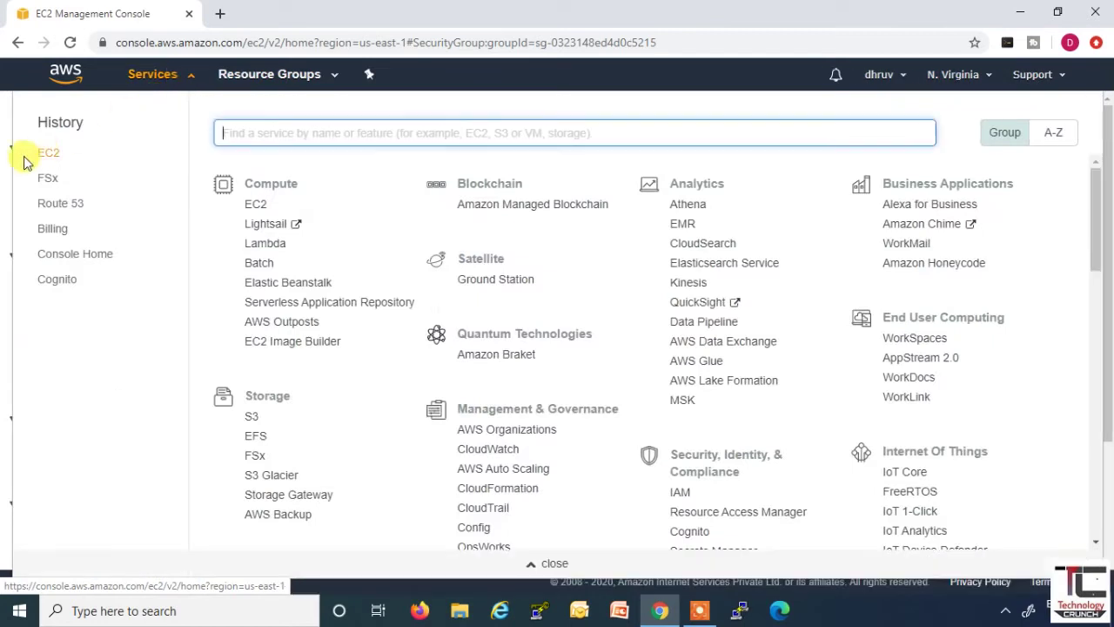
left_click(47, 182)
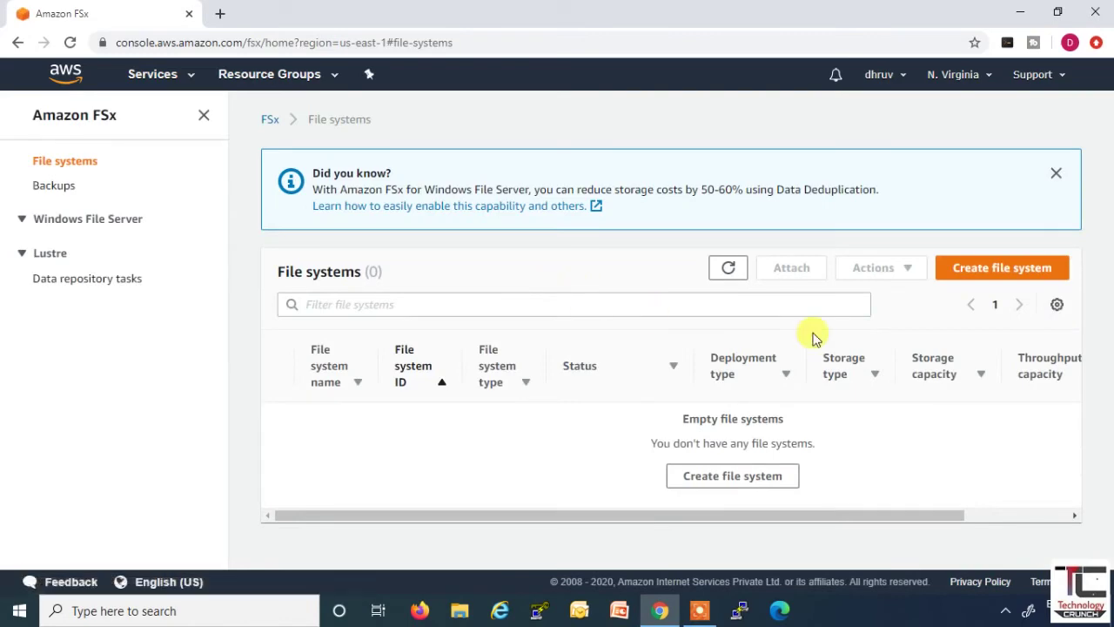
left_click(999, 268)
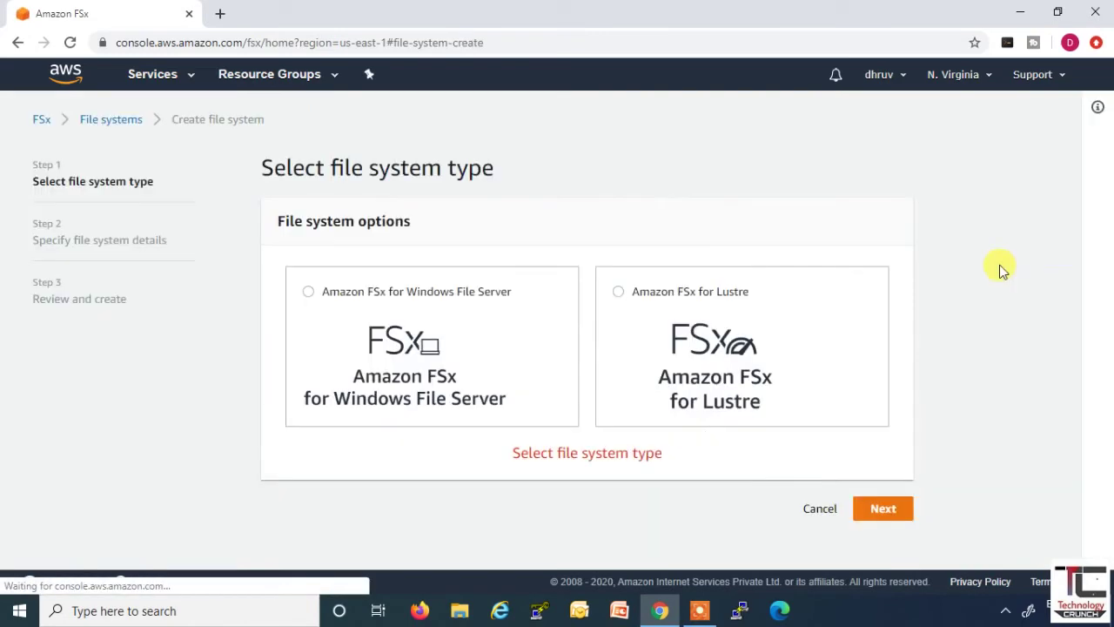
left_click(617, 292)
scroll(887, 258, "down", 3)
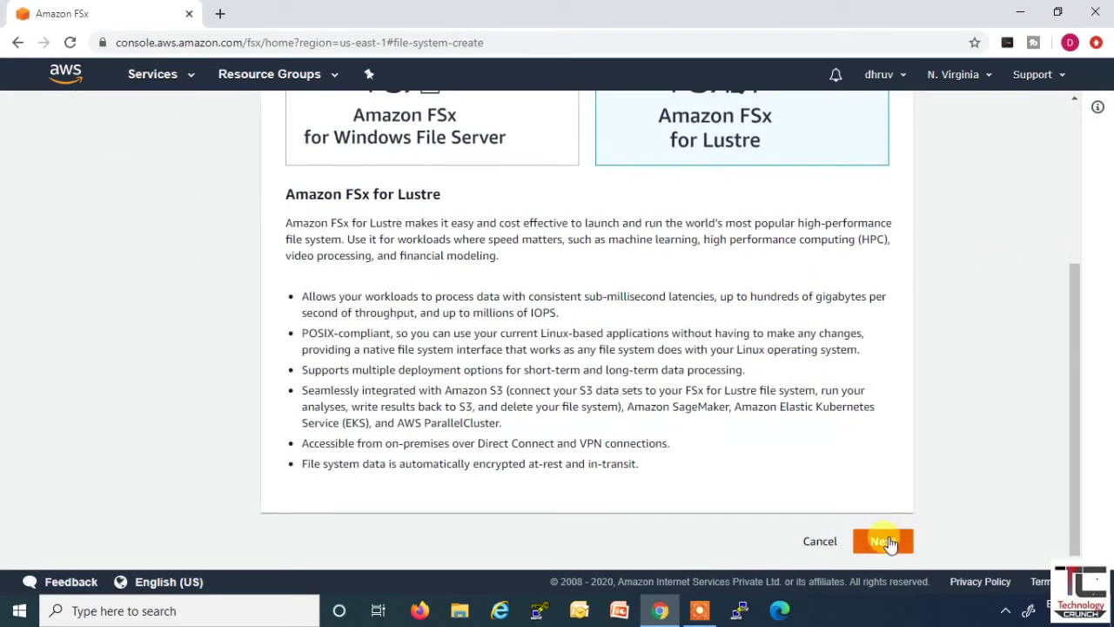
left_click(882, 541)
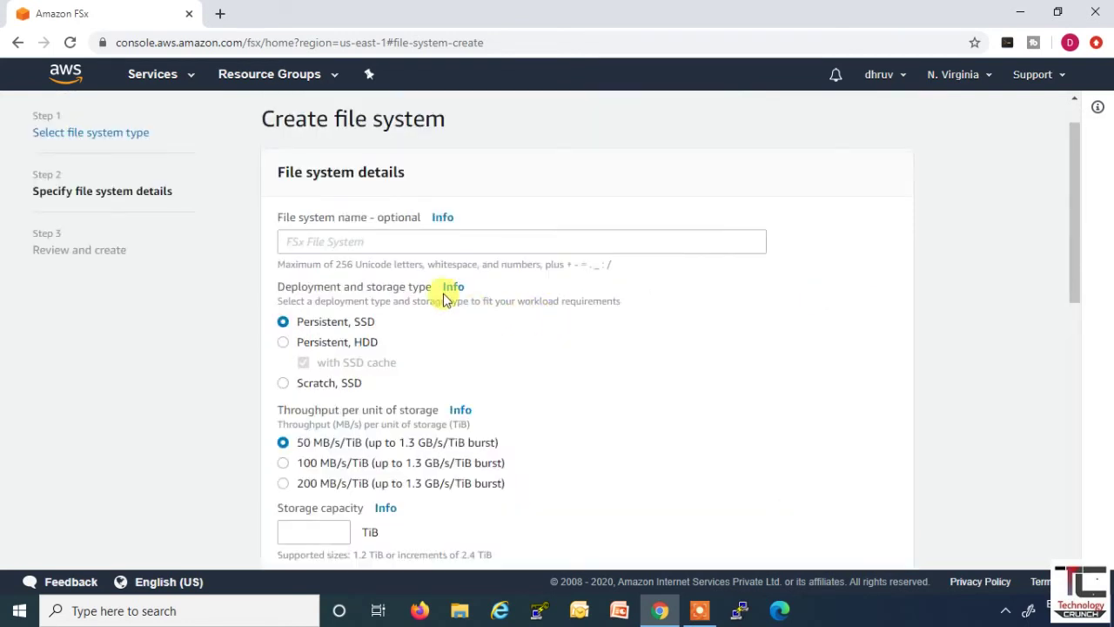
Name the file system Testing and set its storage capacity to 1.2 TiB
left_click(369, 243)
type("Testing")
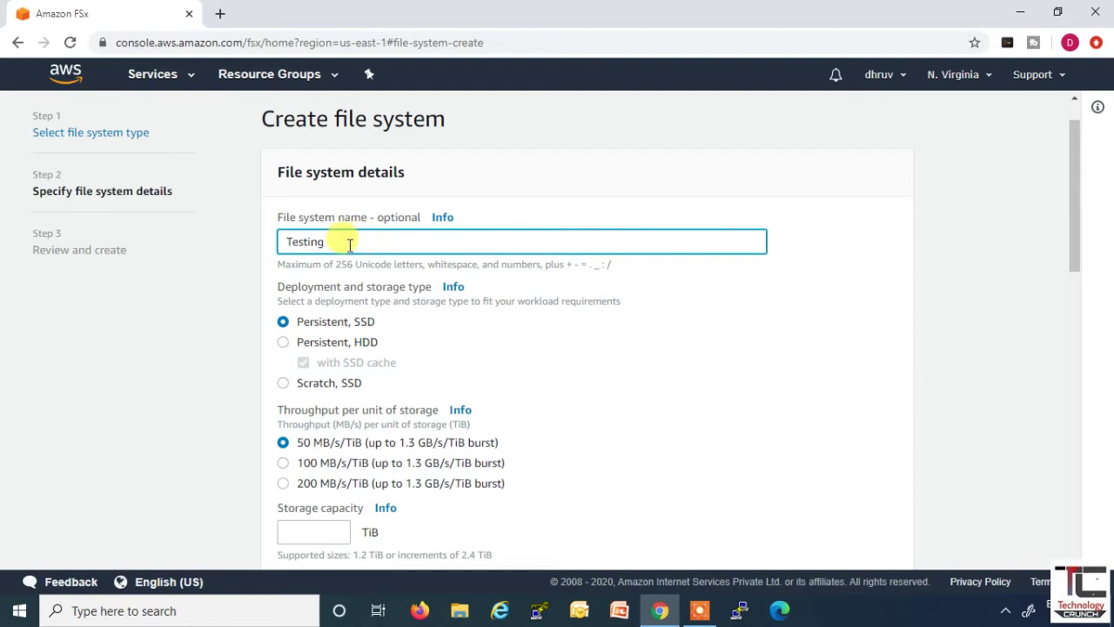
scroll(313, 241, "down", 2)
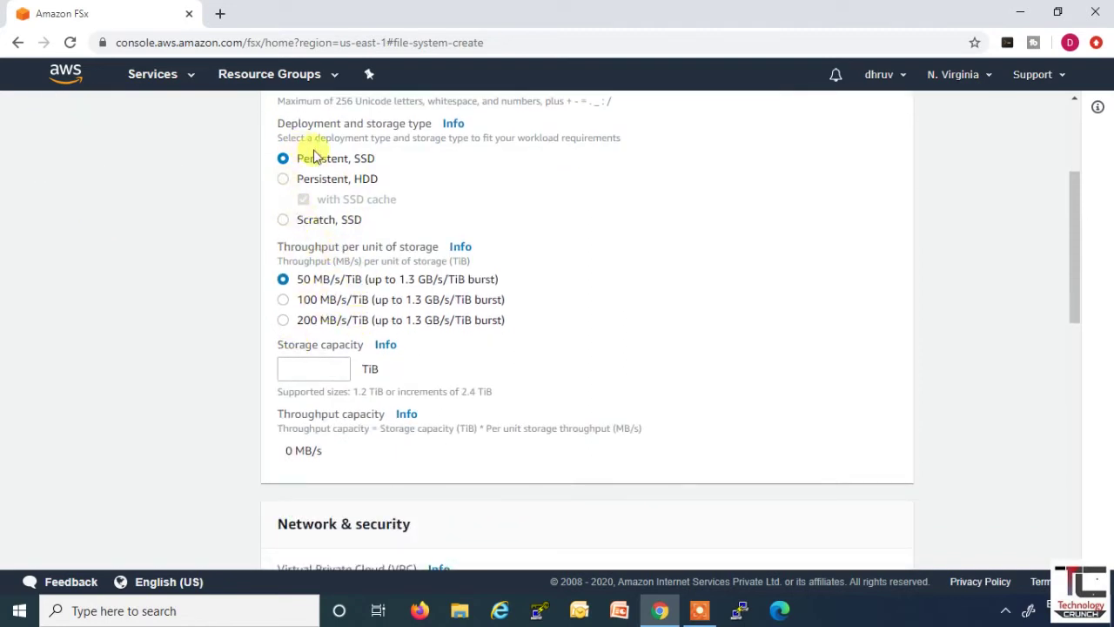
left_click(299, 369)
type("1.2")
Replace the default VPC security group of the file system with the FSx security group
scroll(341, 417, "down", 3)
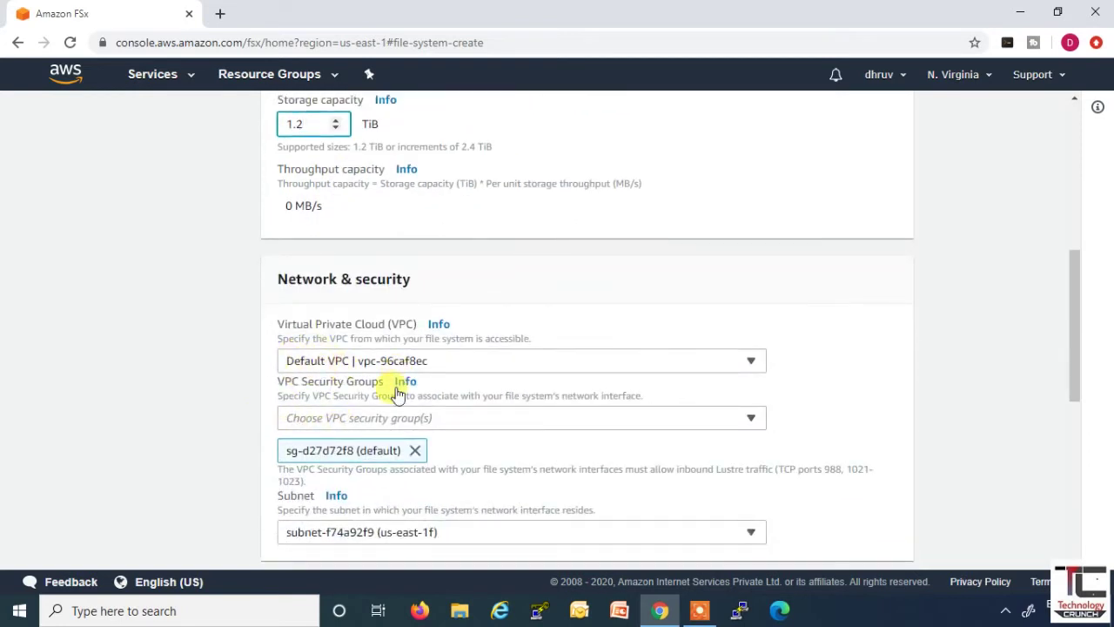
left_click(416, 458)
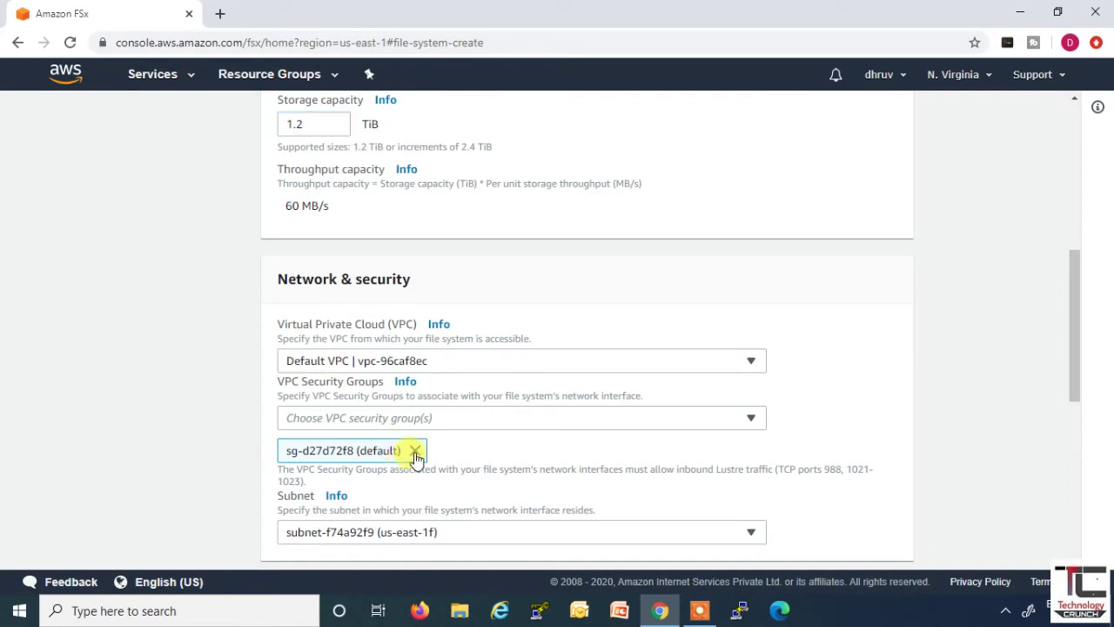
left_click(416, 451)
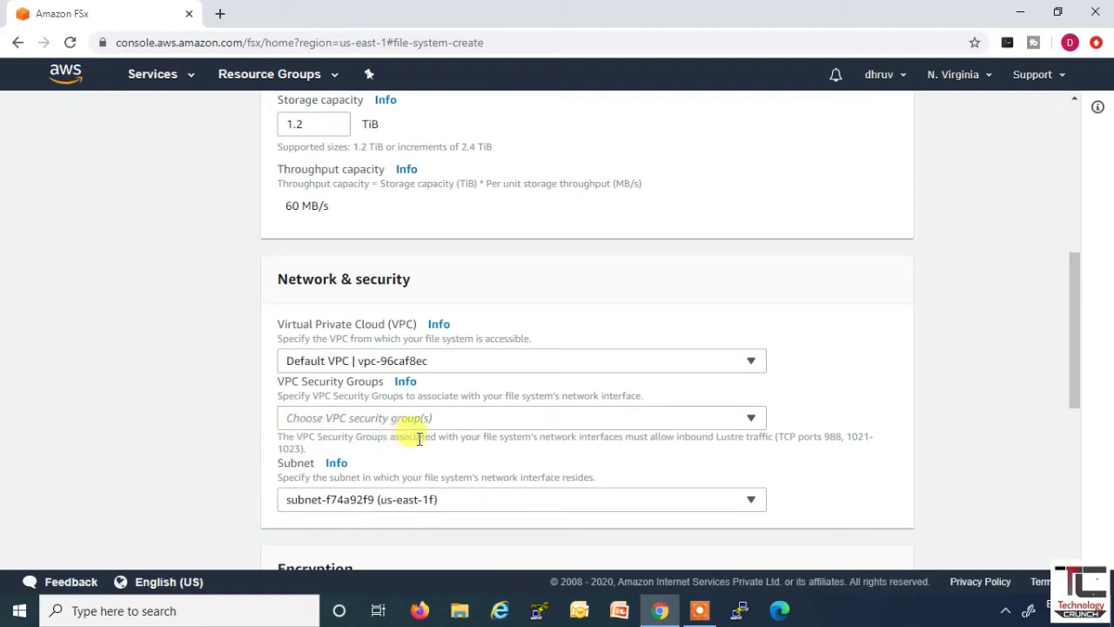
left_click(431, 418)
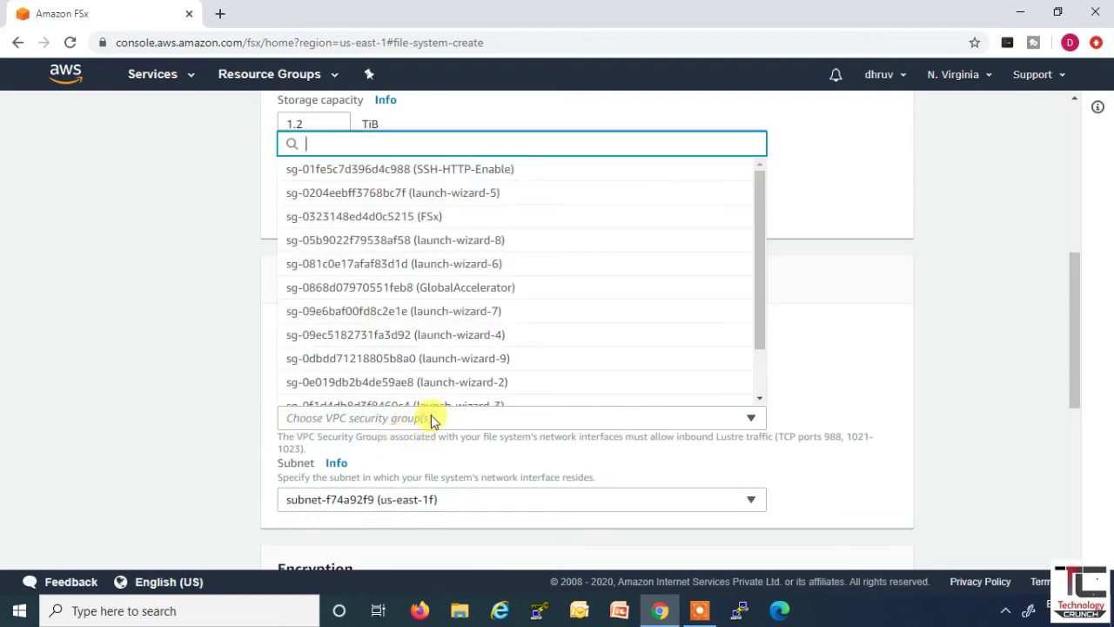
left_click(441, 218)
Keep the default subnet, encryption key and optional settings, and continue to the review of the file system
scroll(488, 366, "down", 1)
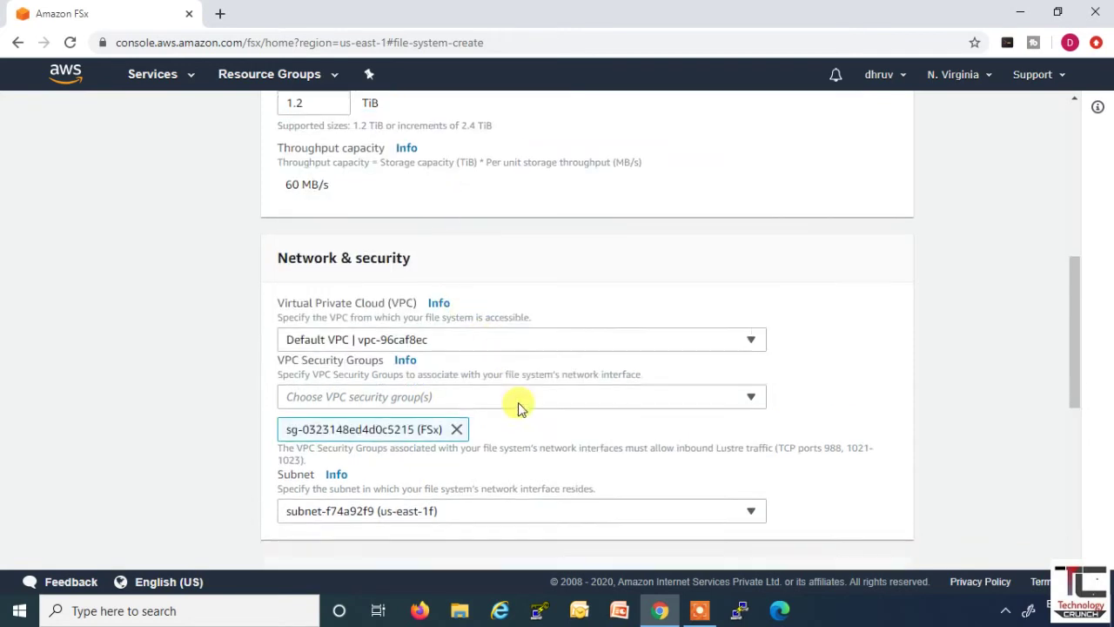
scroll(518, 402, "down", 3)
scroll(447, 375, "down", 1)
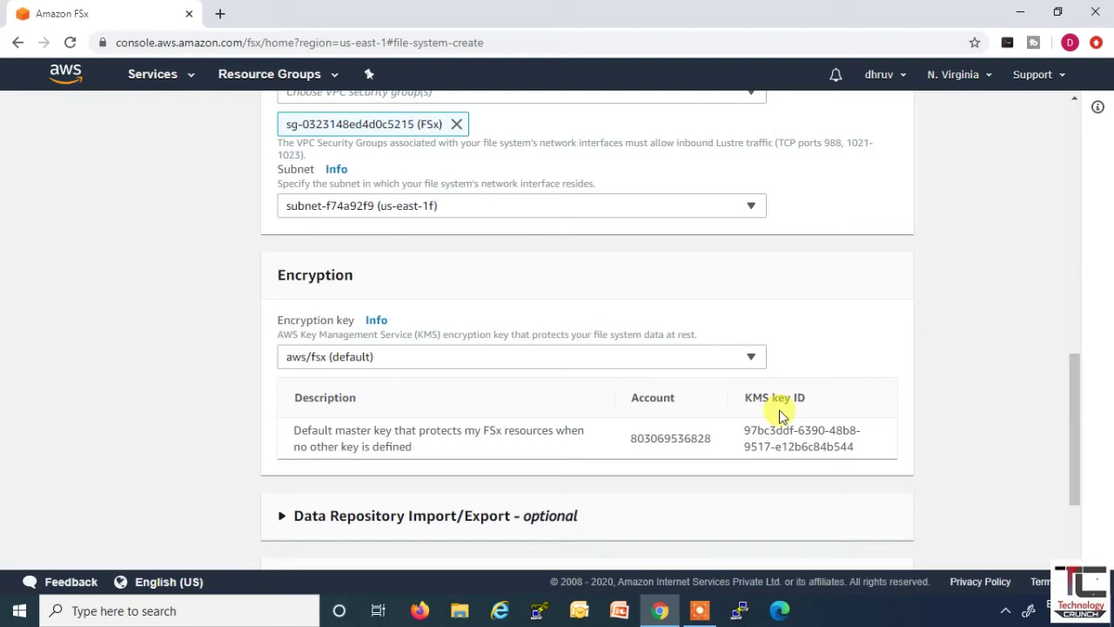
scroll(741, 351, "down", 2)
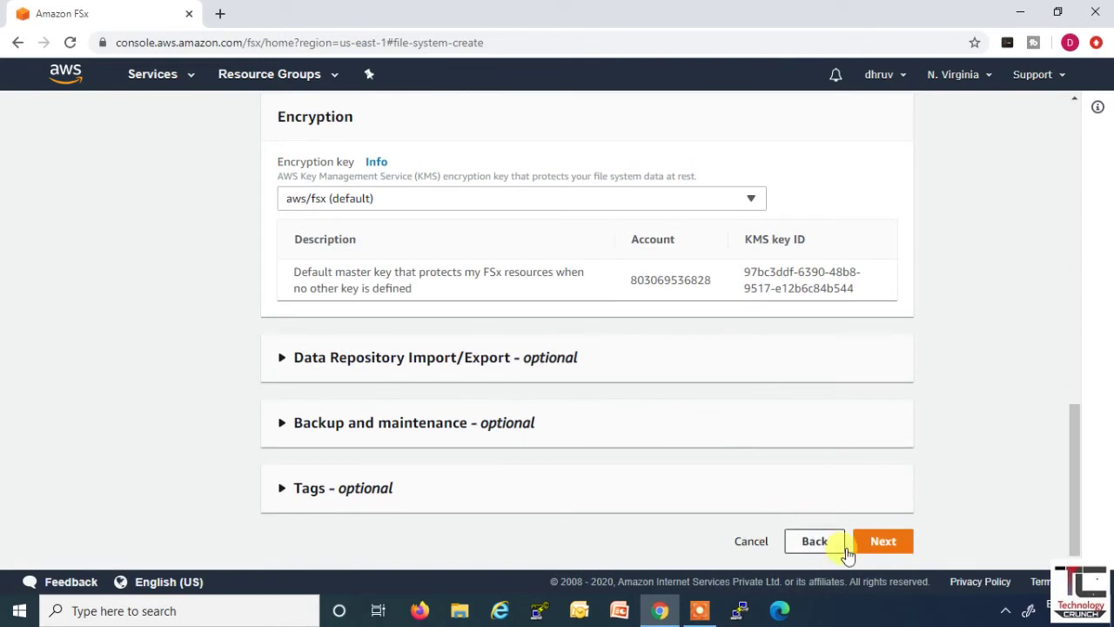
left_click(882, 547)
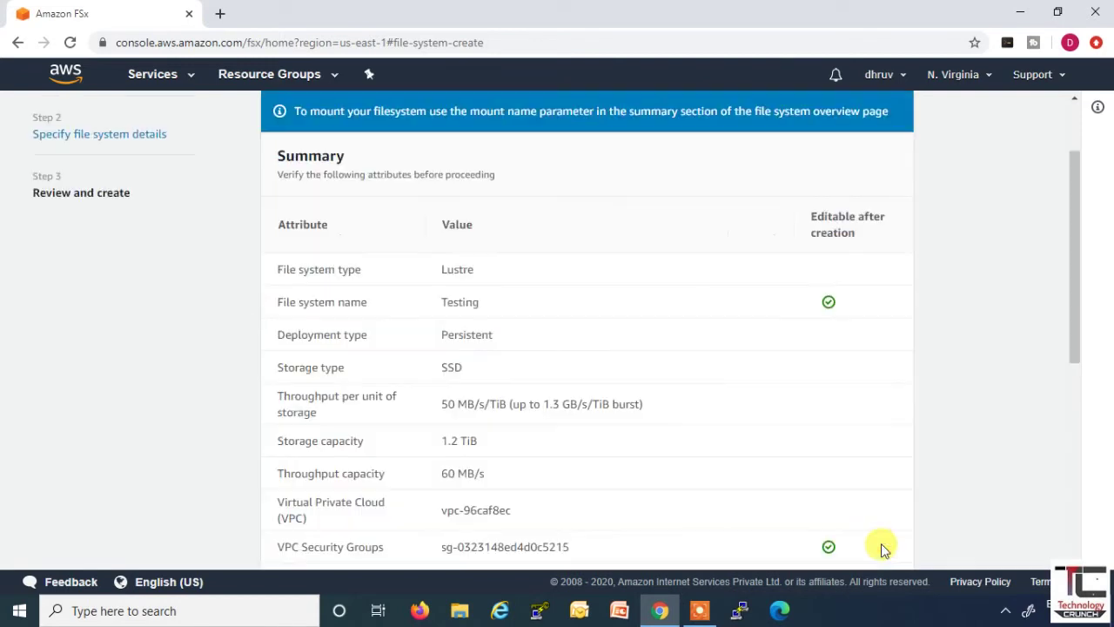
Review the summary of the Testing file system, create it and check its status in the file systems list
scroll(684, 364, "down", 3)
scroll(684, 364, "down", 3)
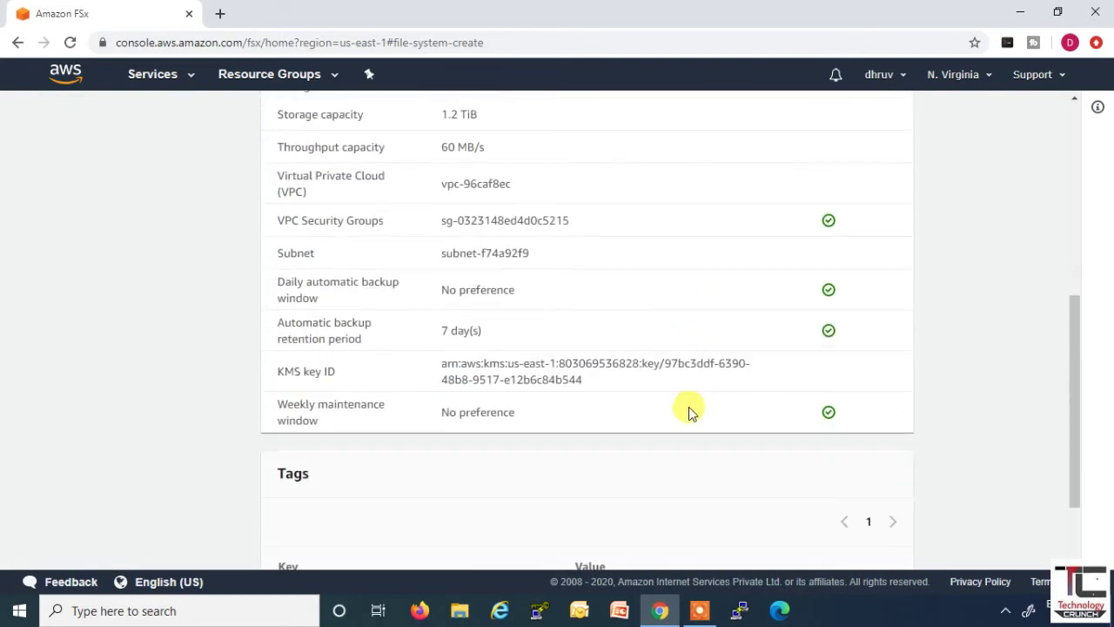
scroll(655, 386, "up", 4)
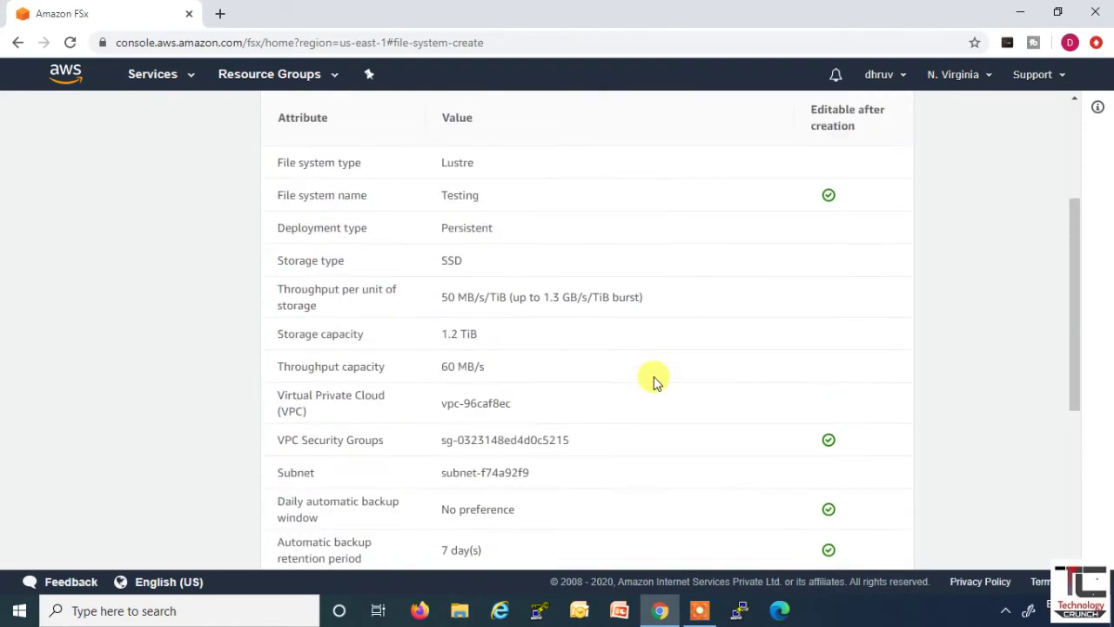
scroll(655, 383, "up", 3)
scroll(652, 380, "down", 2)
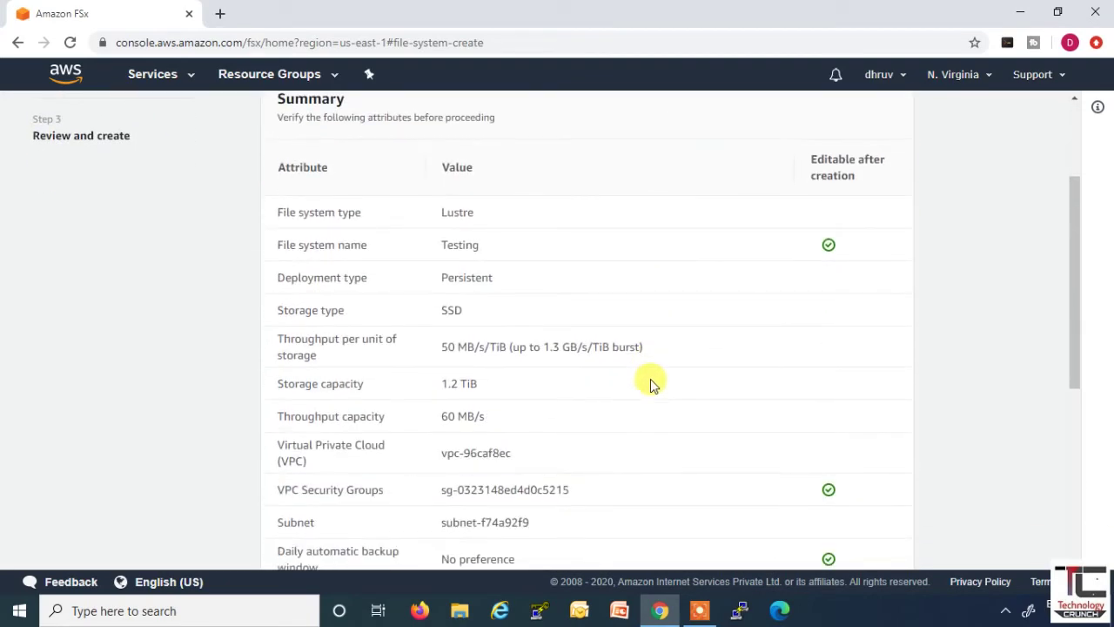
scroll(620, 401, "down", 5)
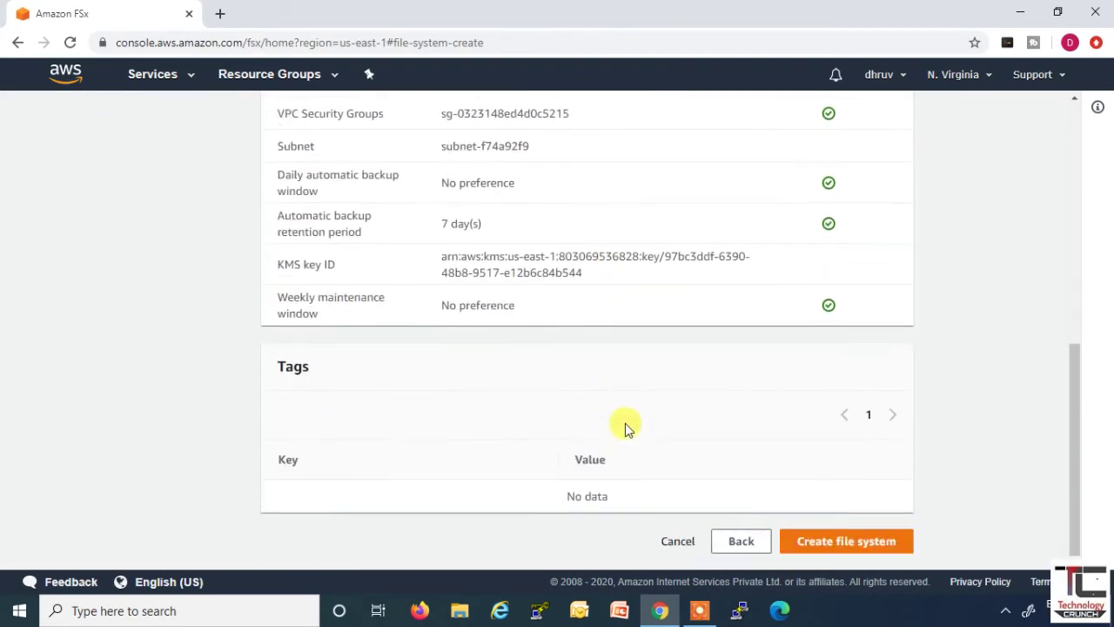
left_click(835, 540)
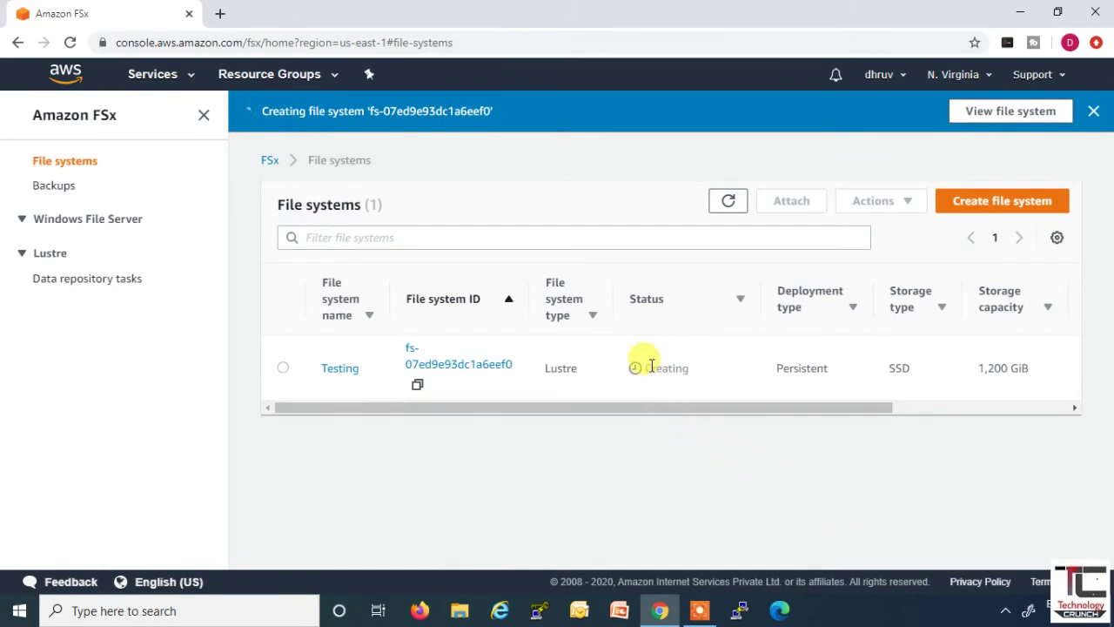
left_click_drag(645, 366, 690, 372)
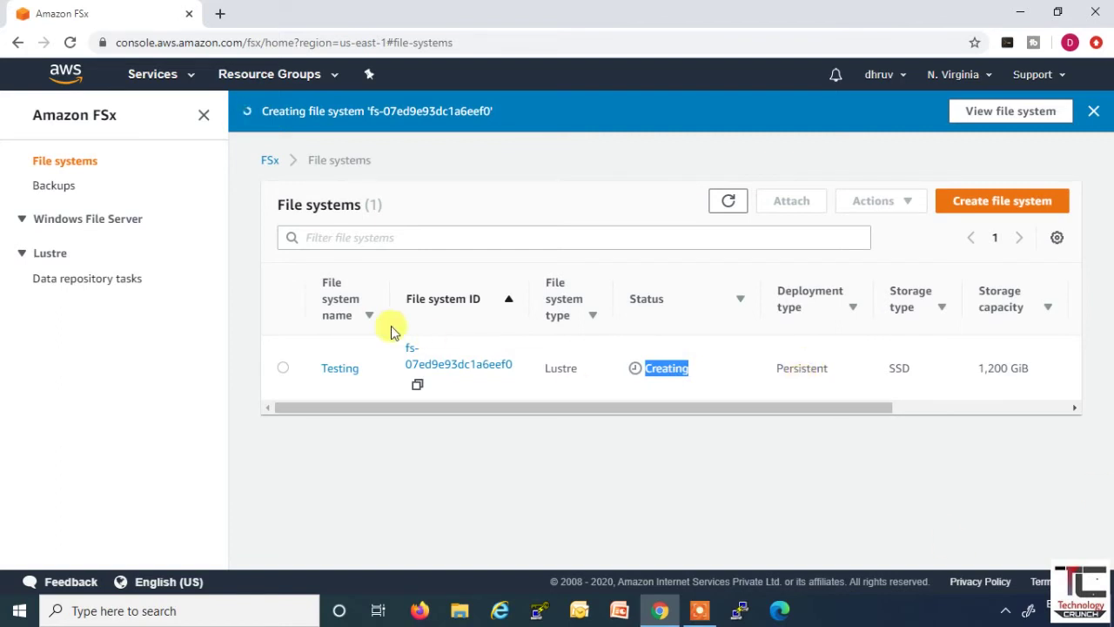
Open the EC2 instances list and name the first running instance Linux-Green
left_click(193, 76)
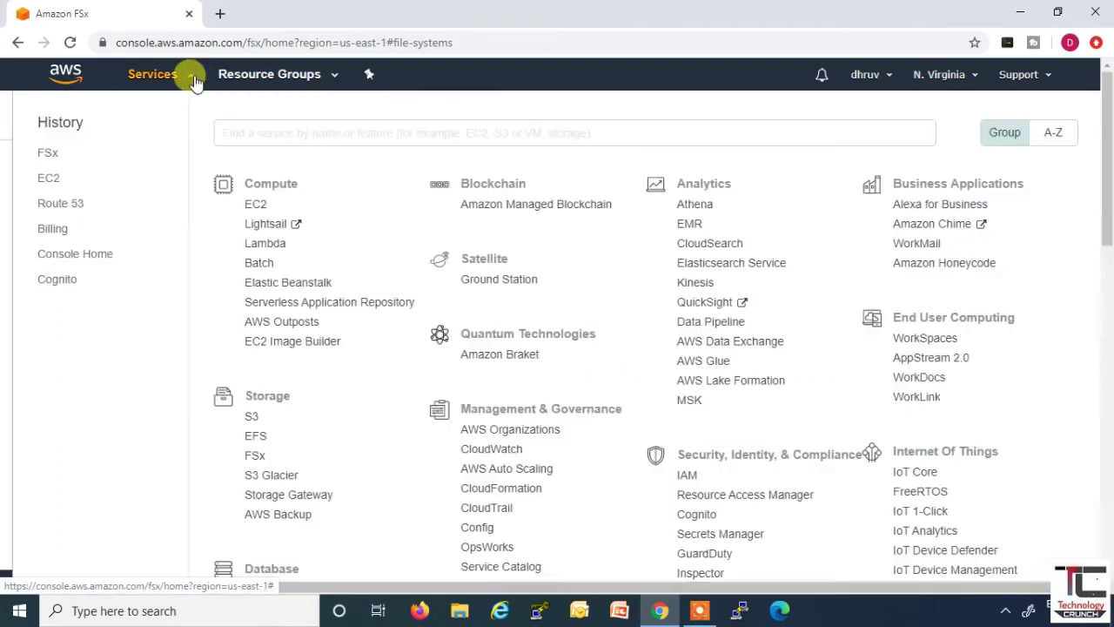
left_click(50, 178)
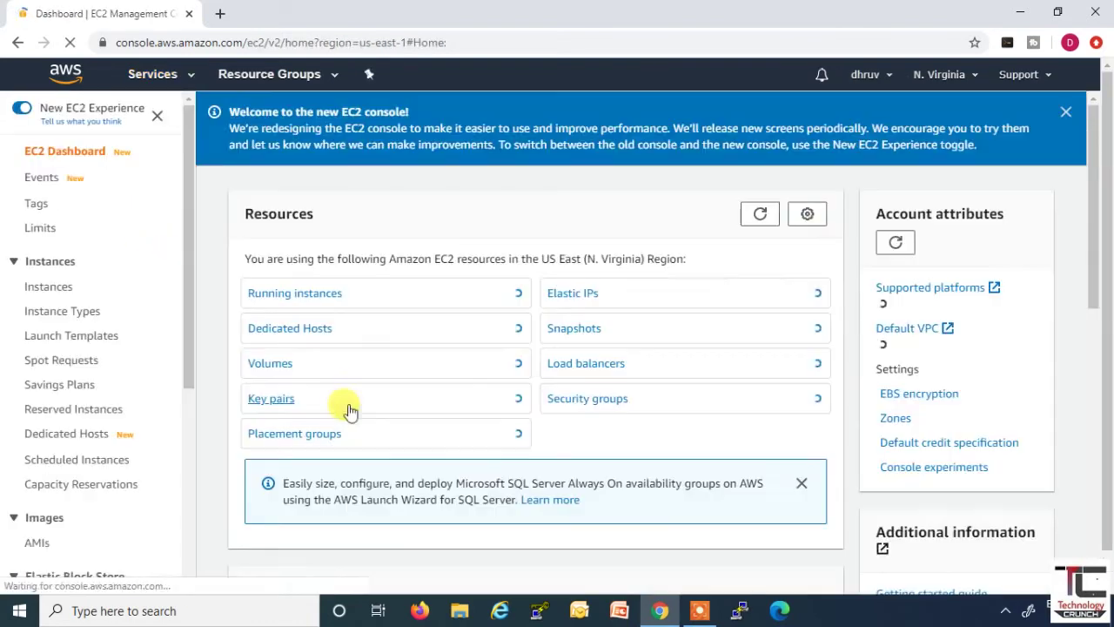
left_click(43, 287)
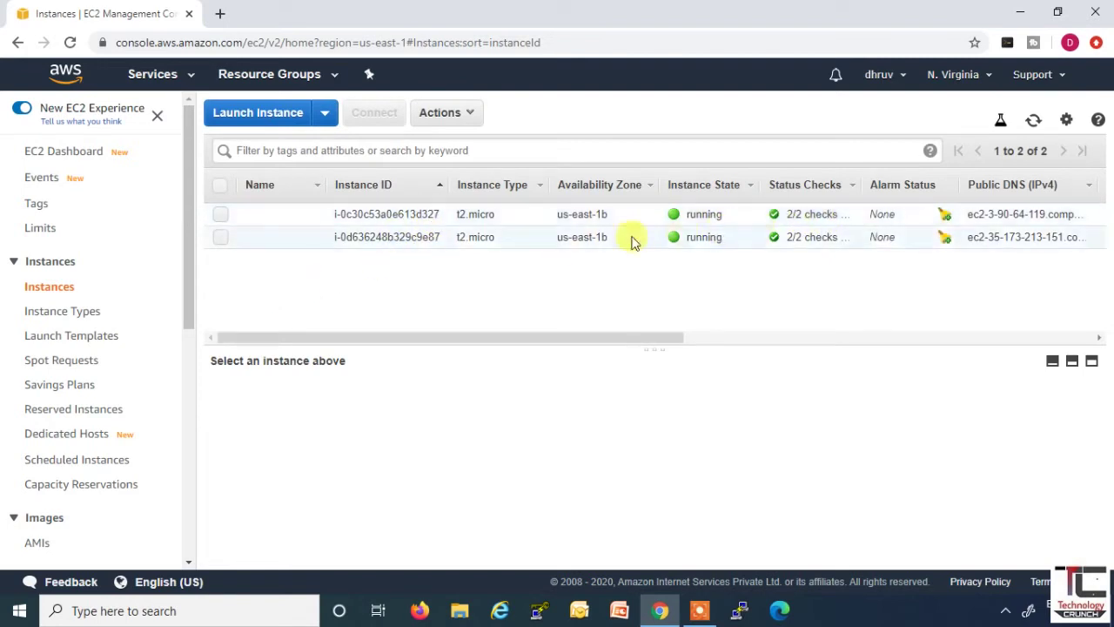
left_click(311, 215)
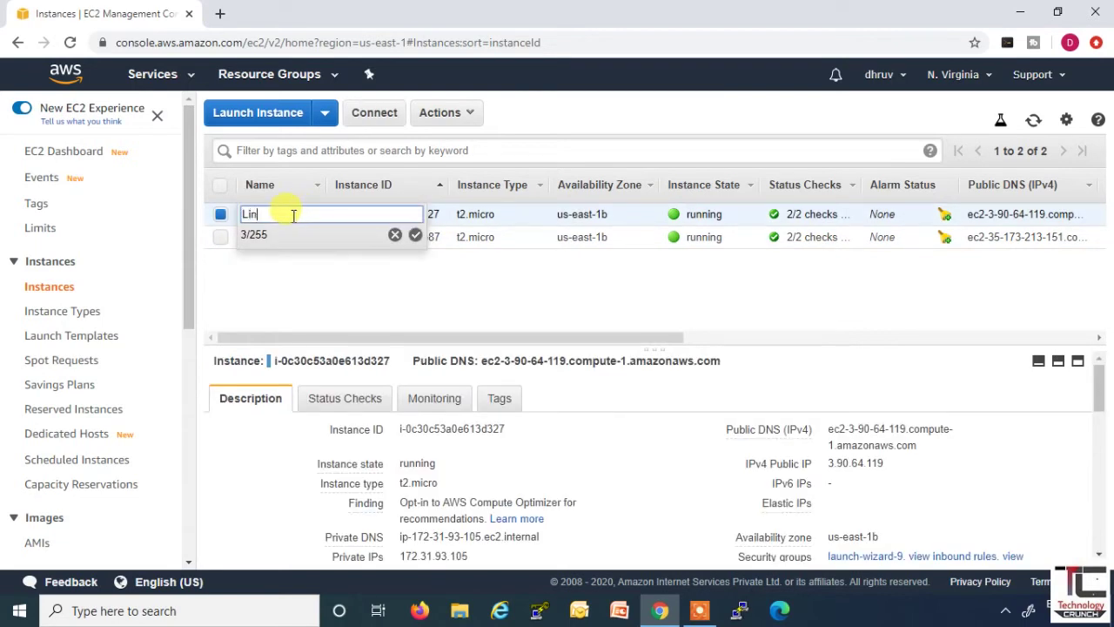
type("Linux-Green")
left_click(415, 235)
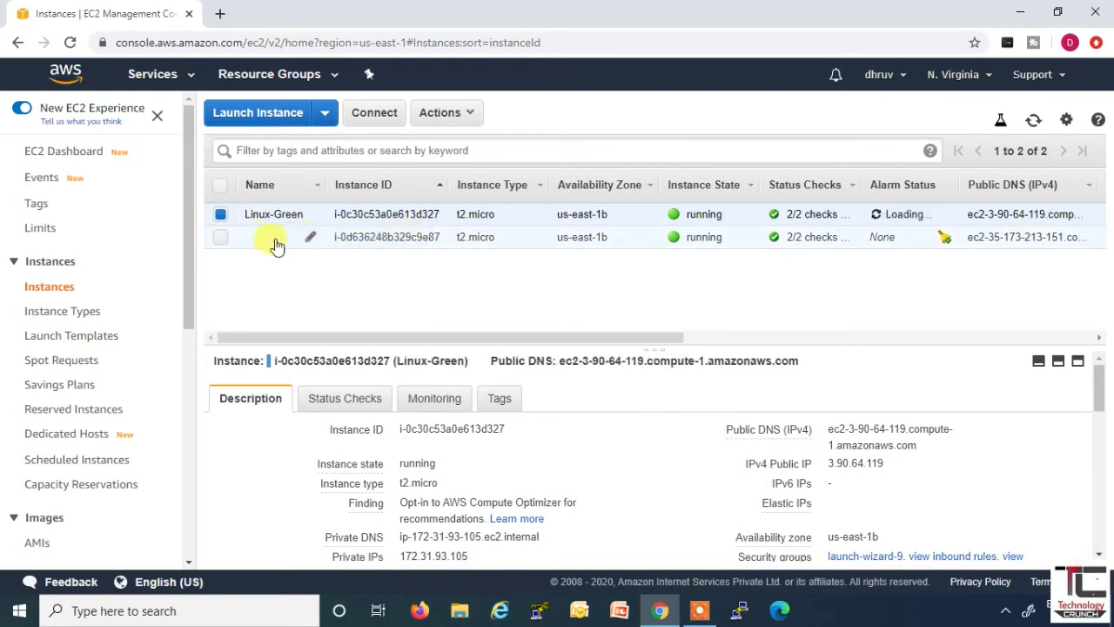
Name the second running instance Linux-Blue
left_click(307, 241)
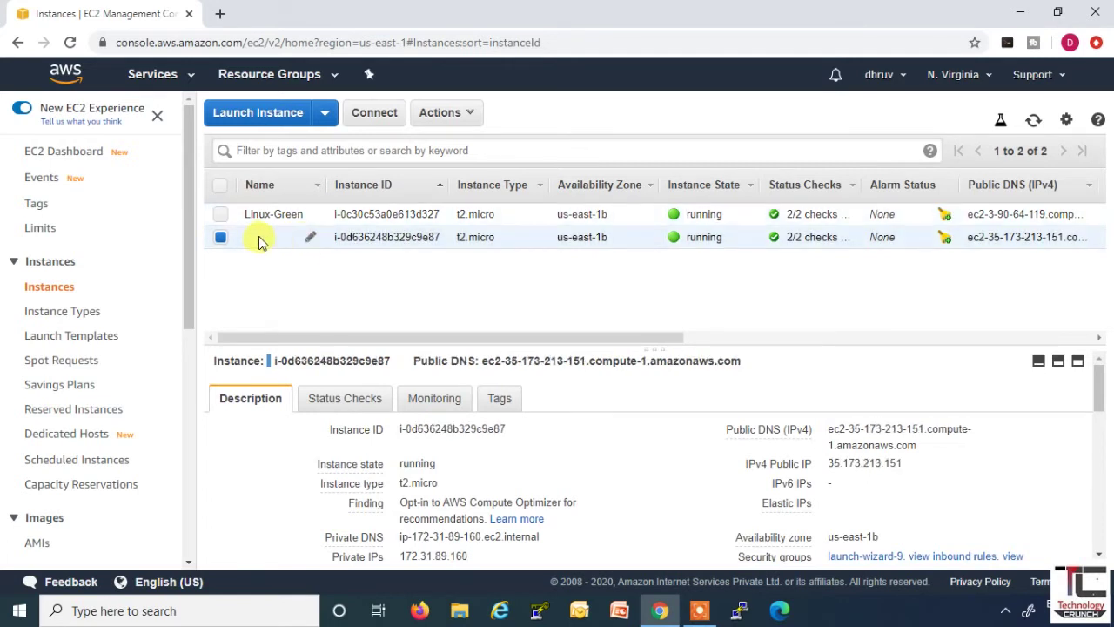
left_click(312, 240)
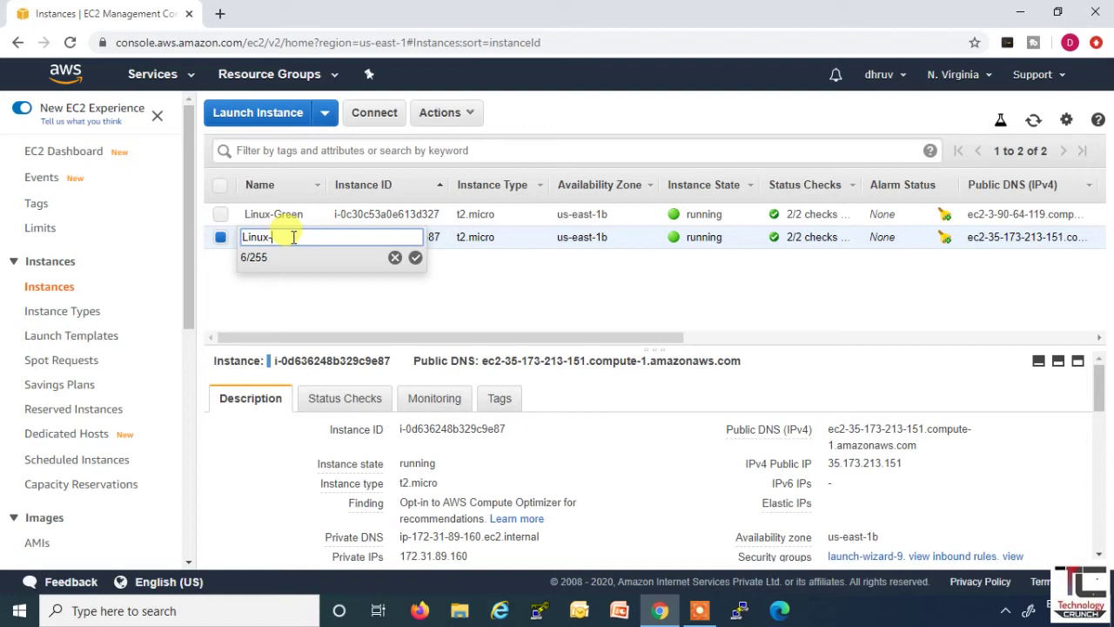
type("Linux-Blue")
left_click(415, 256)
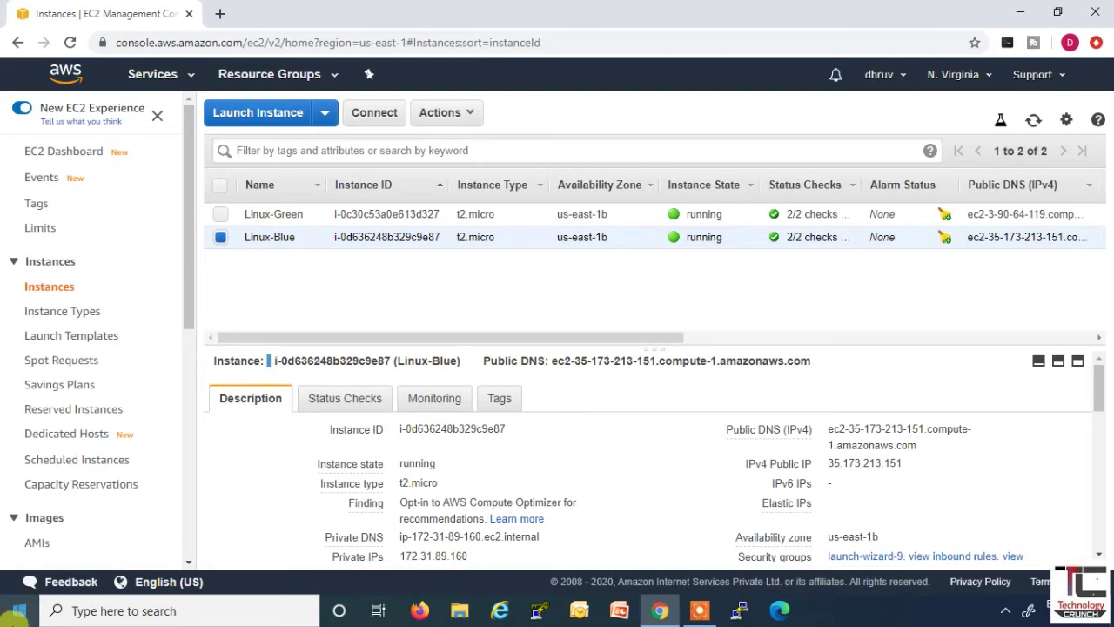
Open PuTTY Key Generator and load the existing Linux-FSx private key from Downloads, showing all file types
left_click(537, 611)
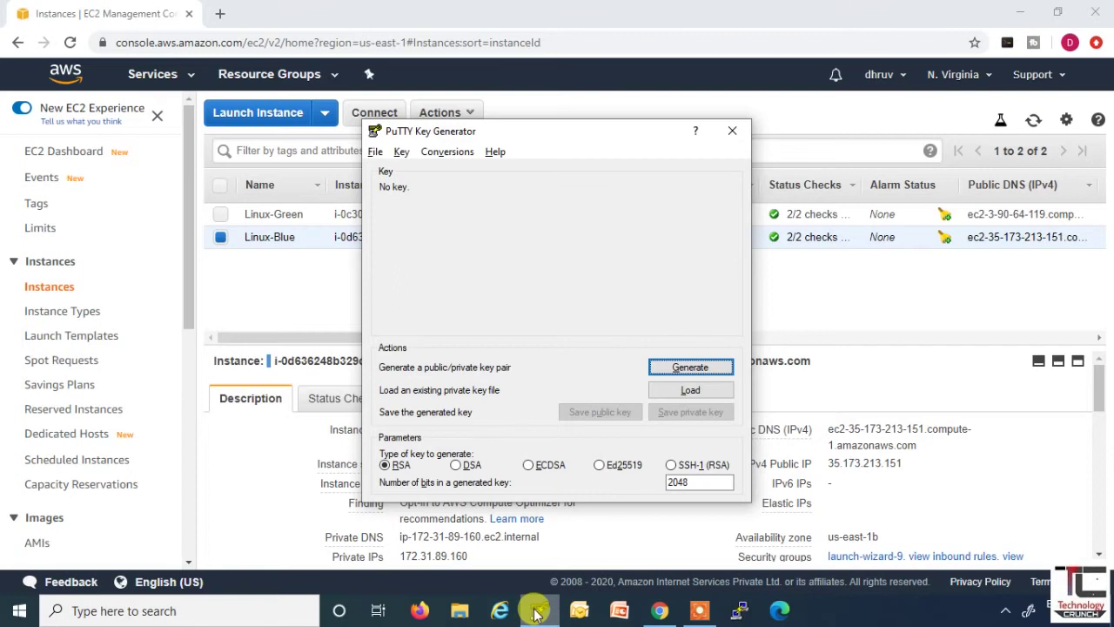
left_click(684, 390)
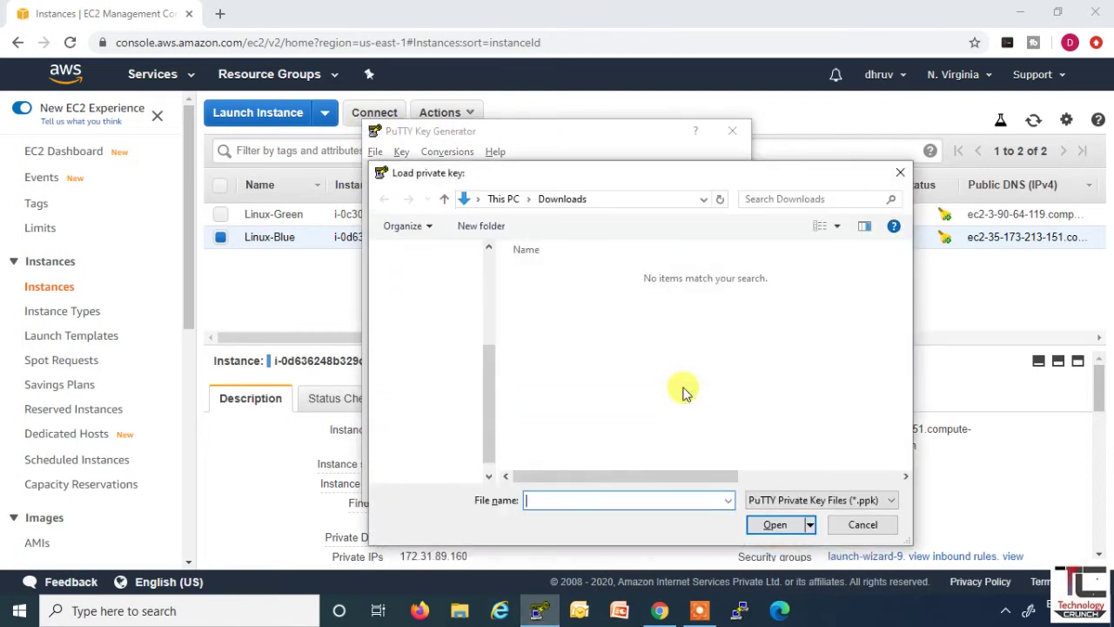
left_click(802, 501)
left_click(783, 526)
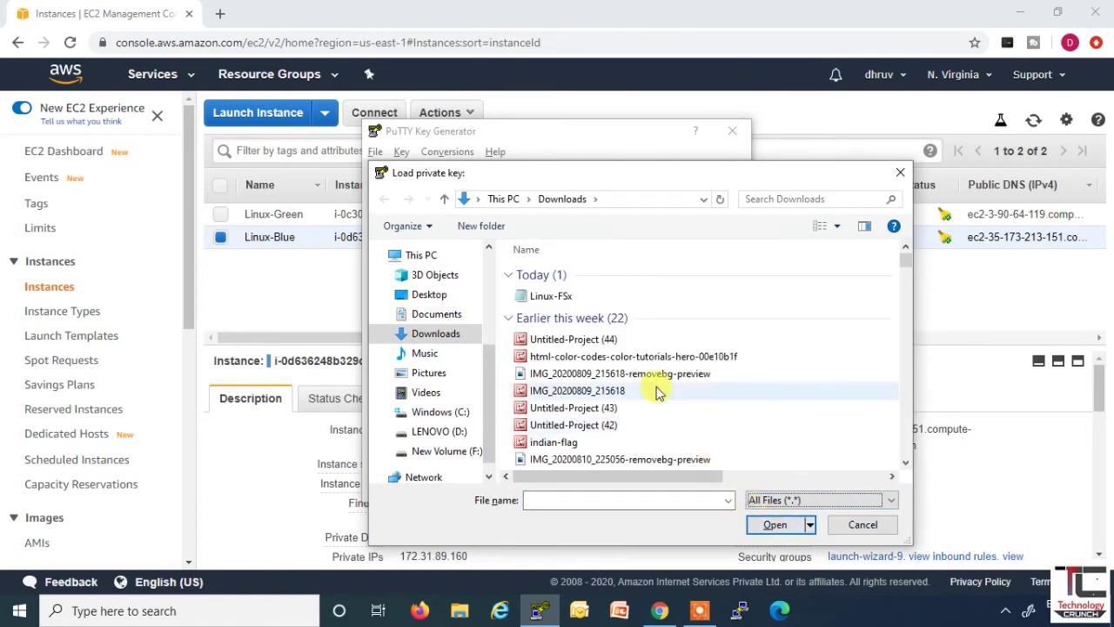
left_click(540, 301)
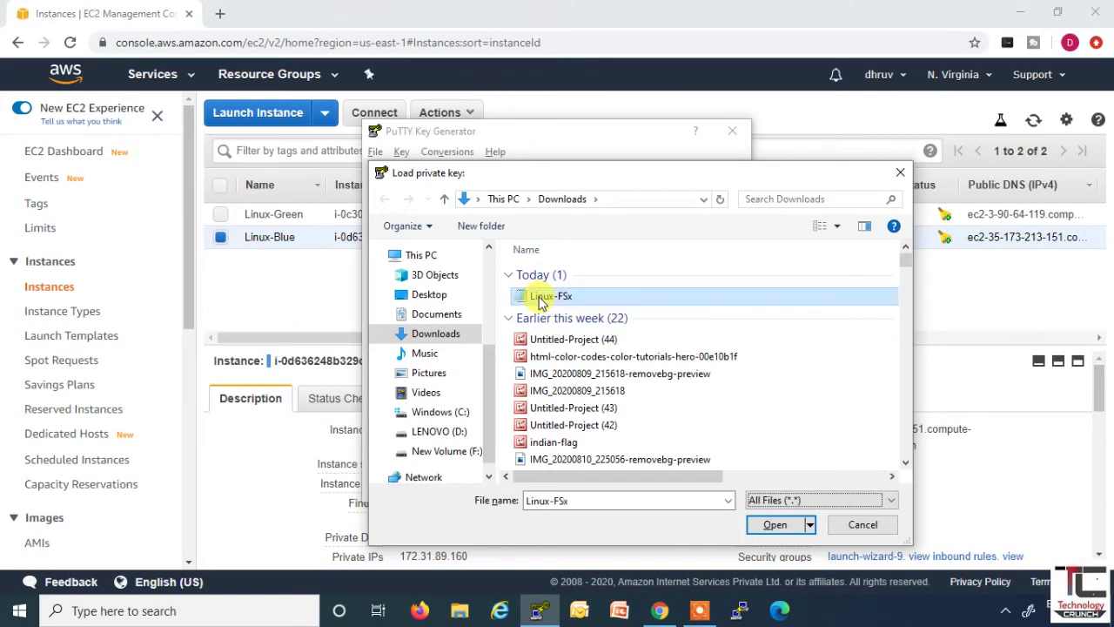
left_click(766, 526)
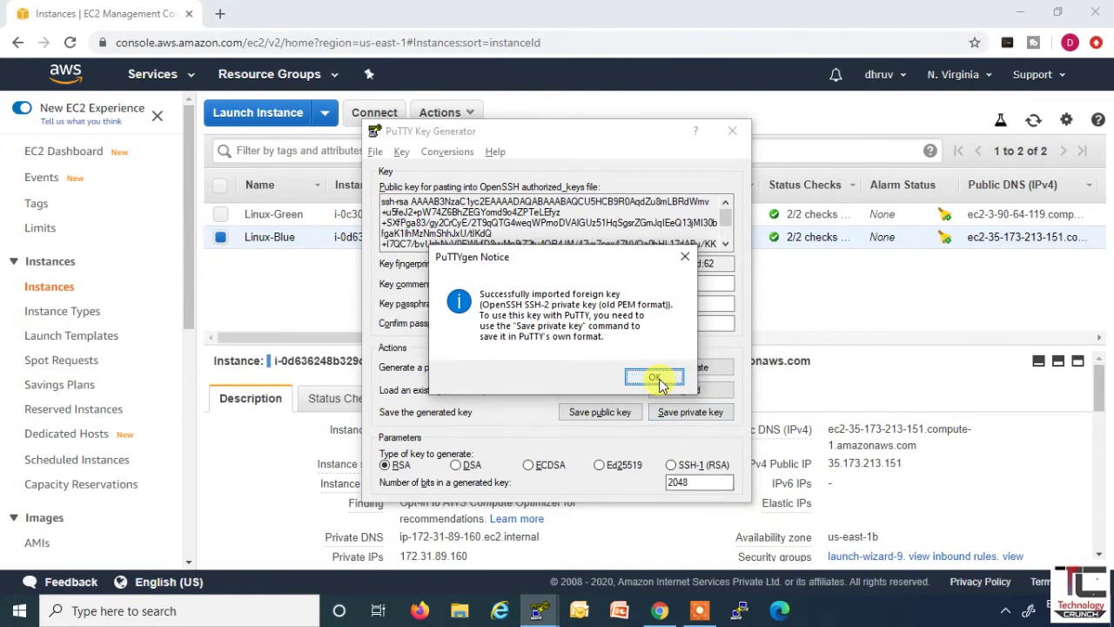
left_click(654, 376)
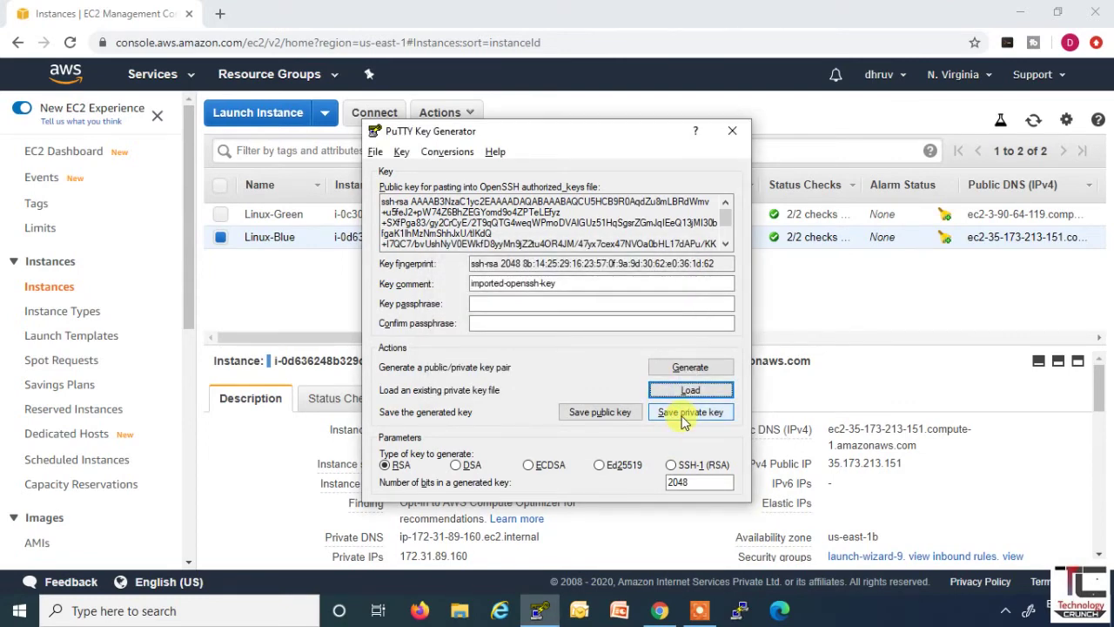
Save the private key without a passphrase as Private-Linux-Luster-KetPair in Downloads and close the key generator
left_click(683, 421)
left_click(569, 367)
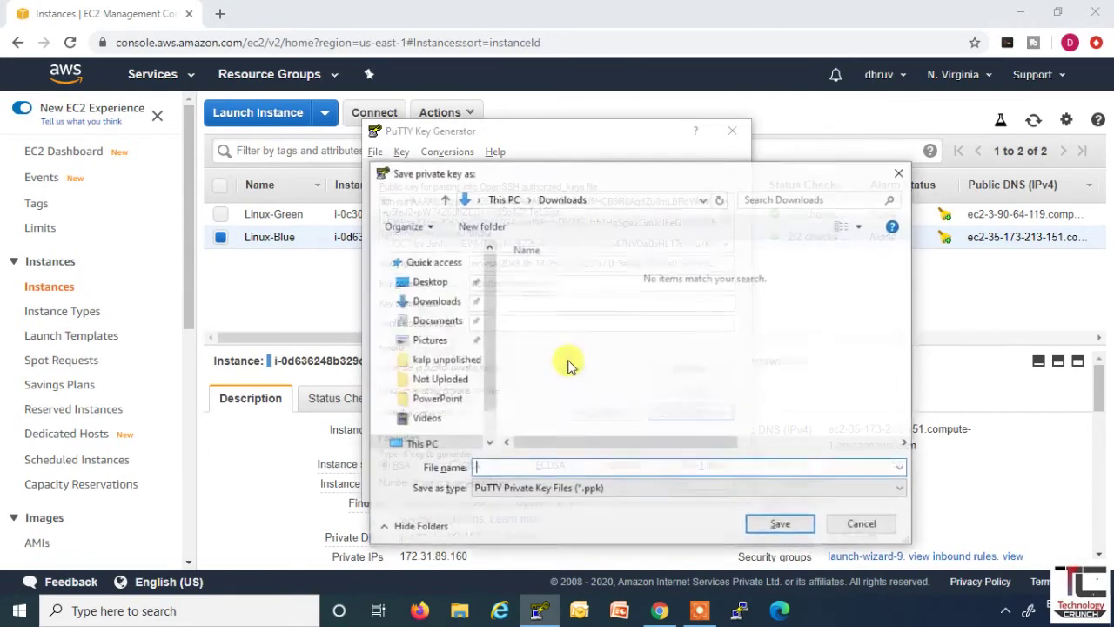
type("Private-Linux-Luster-KetPair")
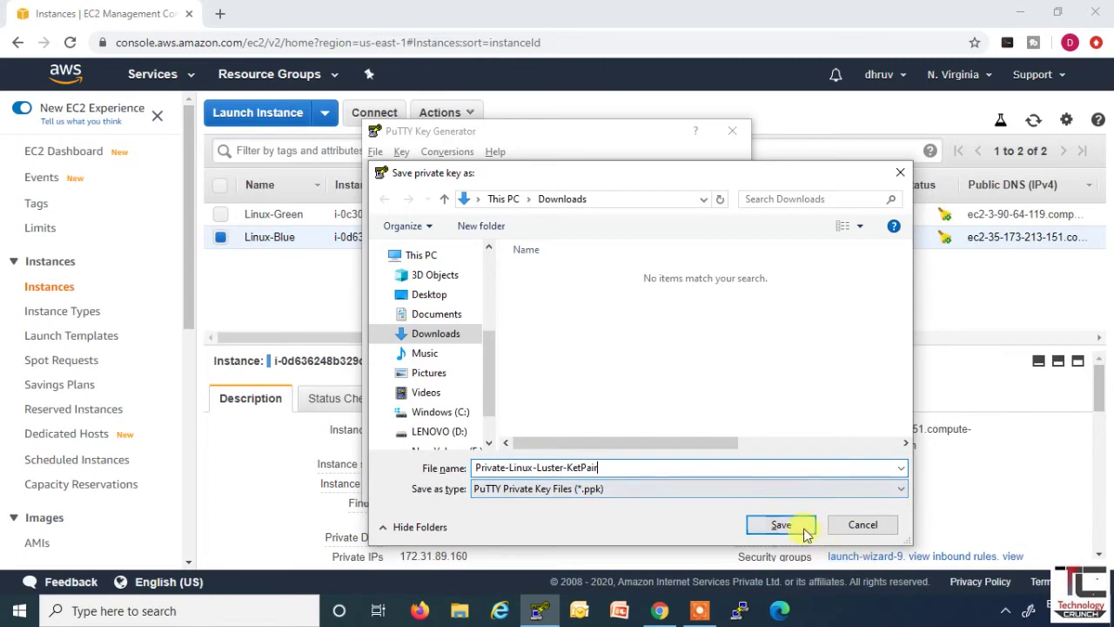
left_click(782, 526)
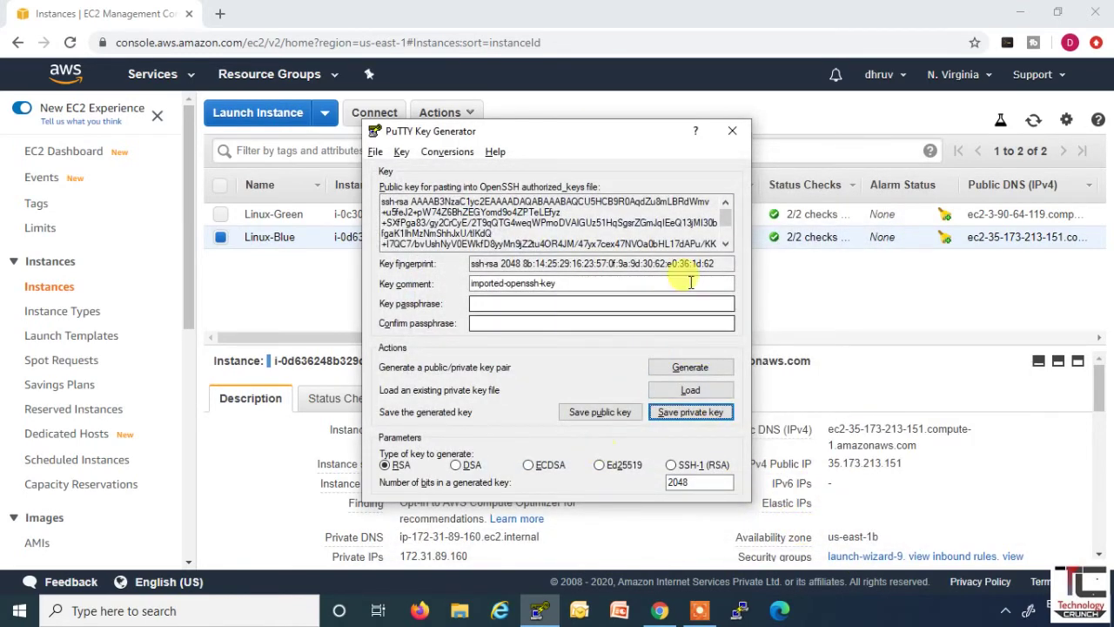
left_click(732, 137)
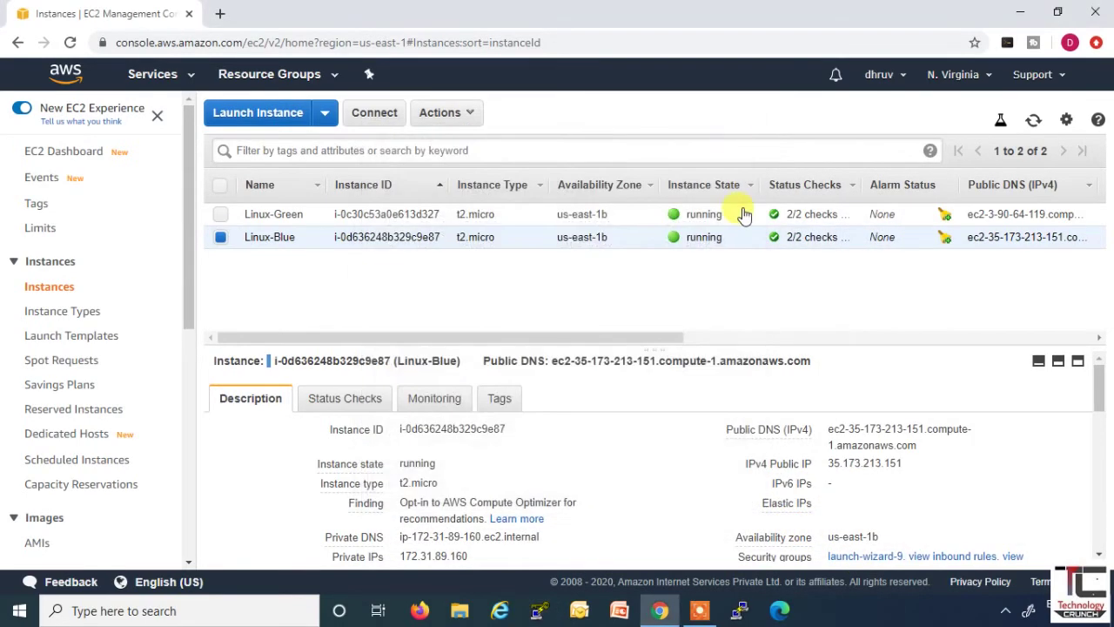
Copy the public IPv4 address of the Linux-Blue instance and open PuTTY
left_click(218, 241)
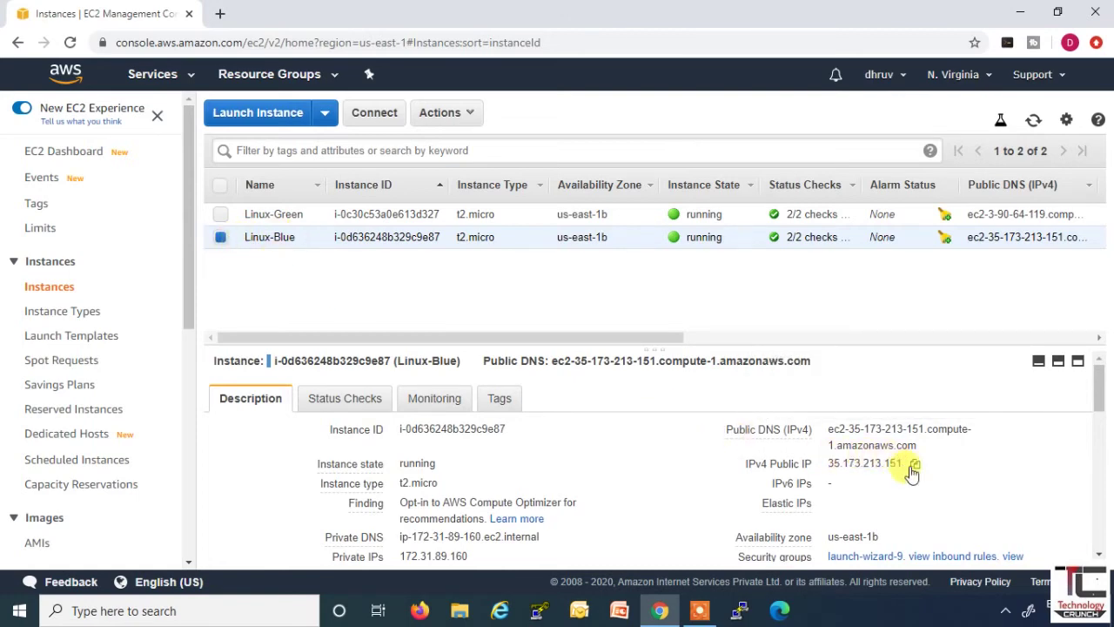
left_click(915, 468)
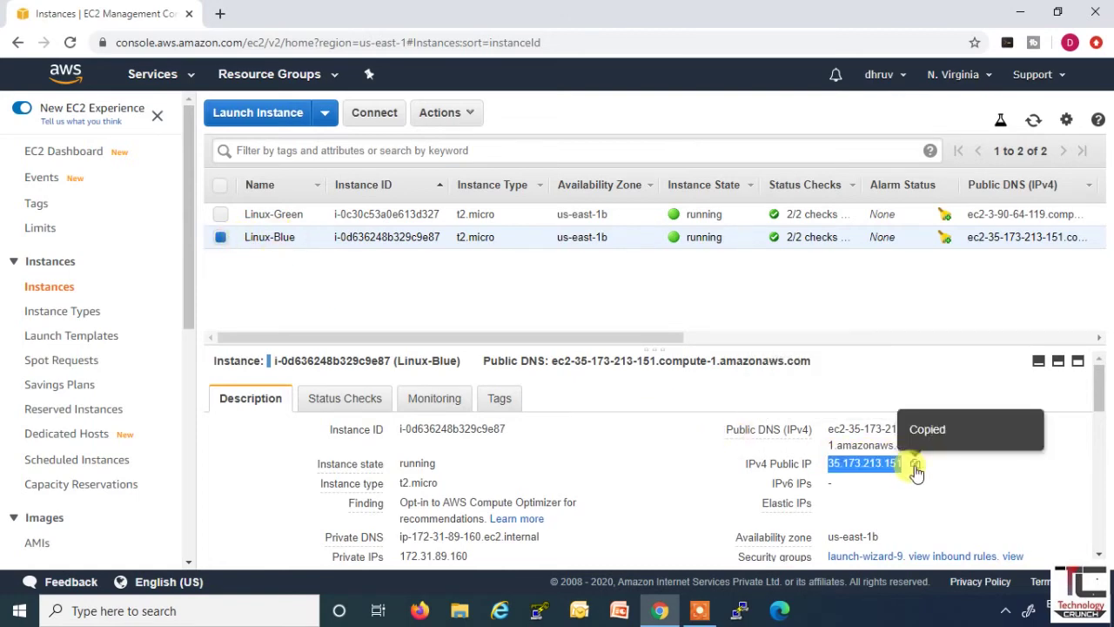
left_click(743, 612)
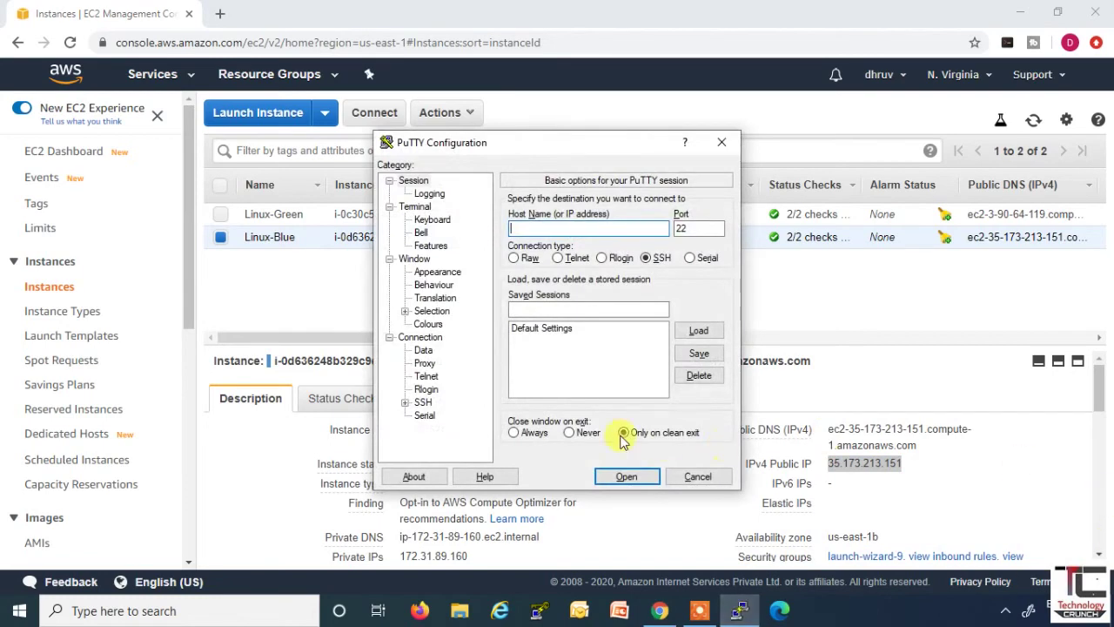
Set the PuTTY terminal font to Courier New, bold, 12-point
left_click(444, 273)
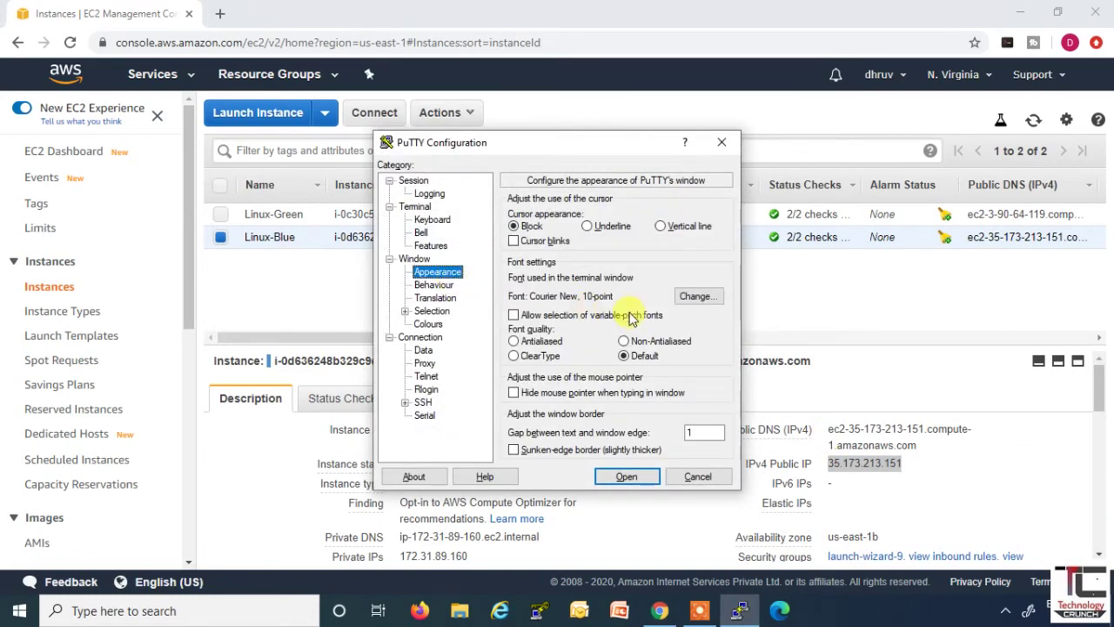
left_click(708, 297)
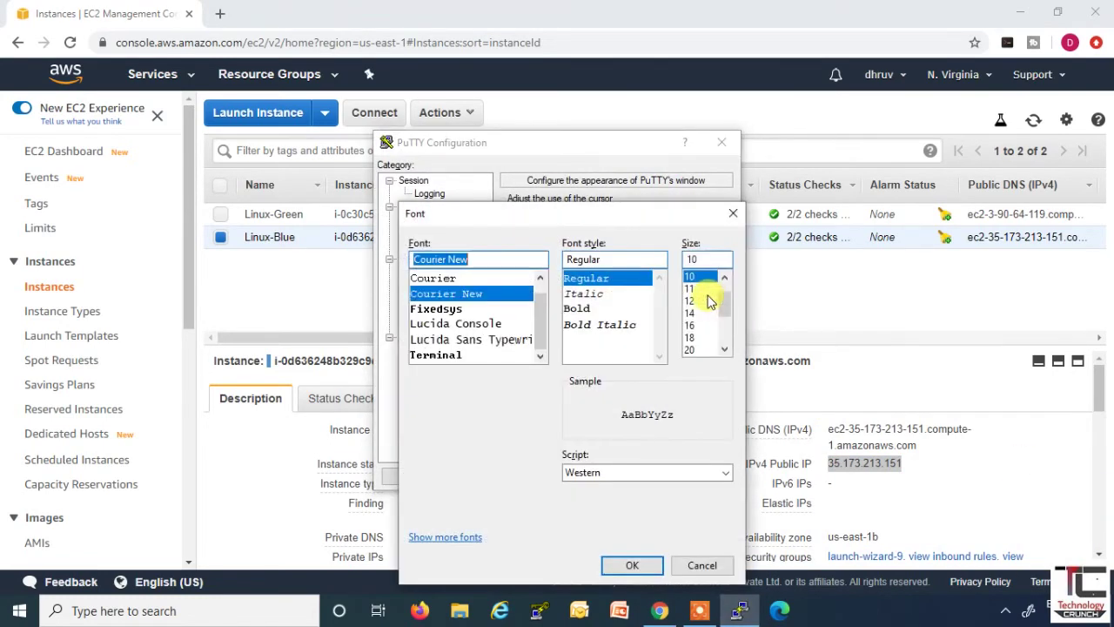
left_click(693, 302)
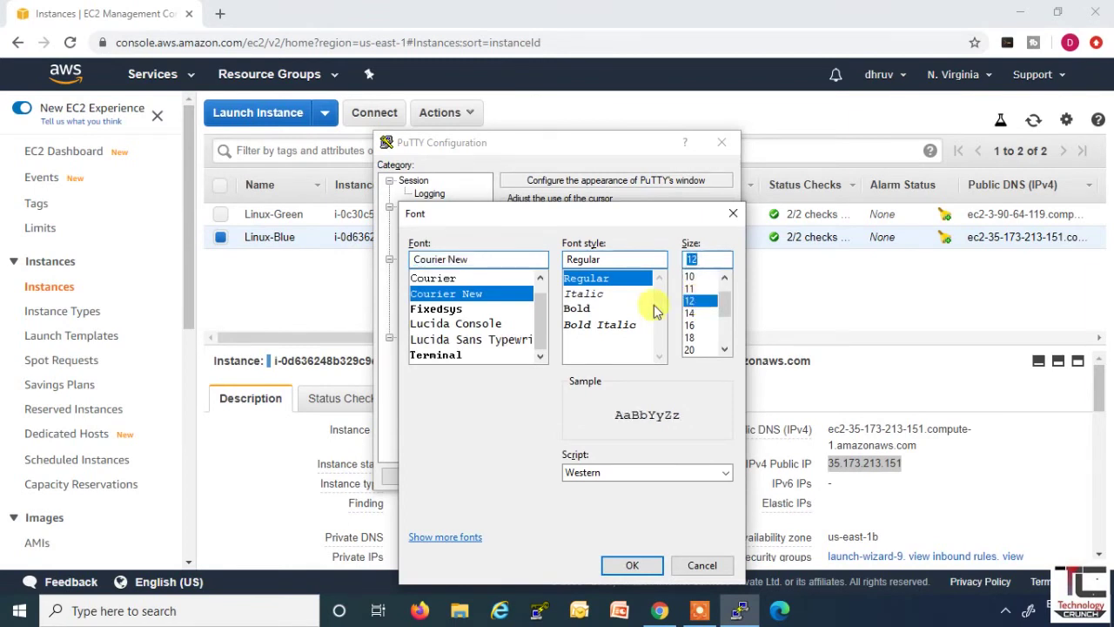
left_click(585, 314)
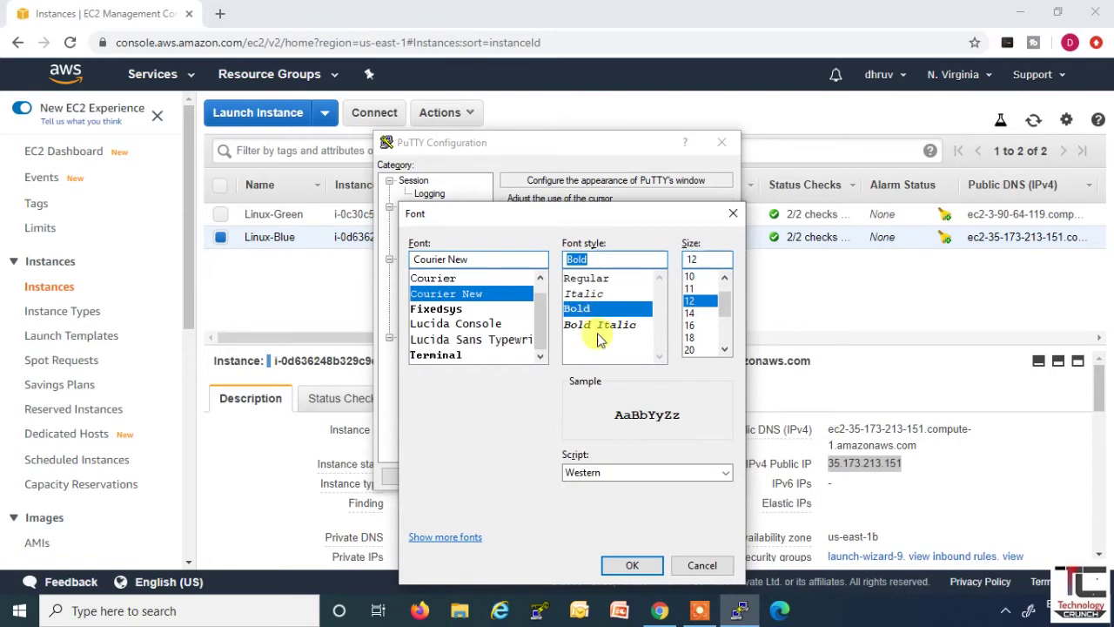
left_click(630, 566)
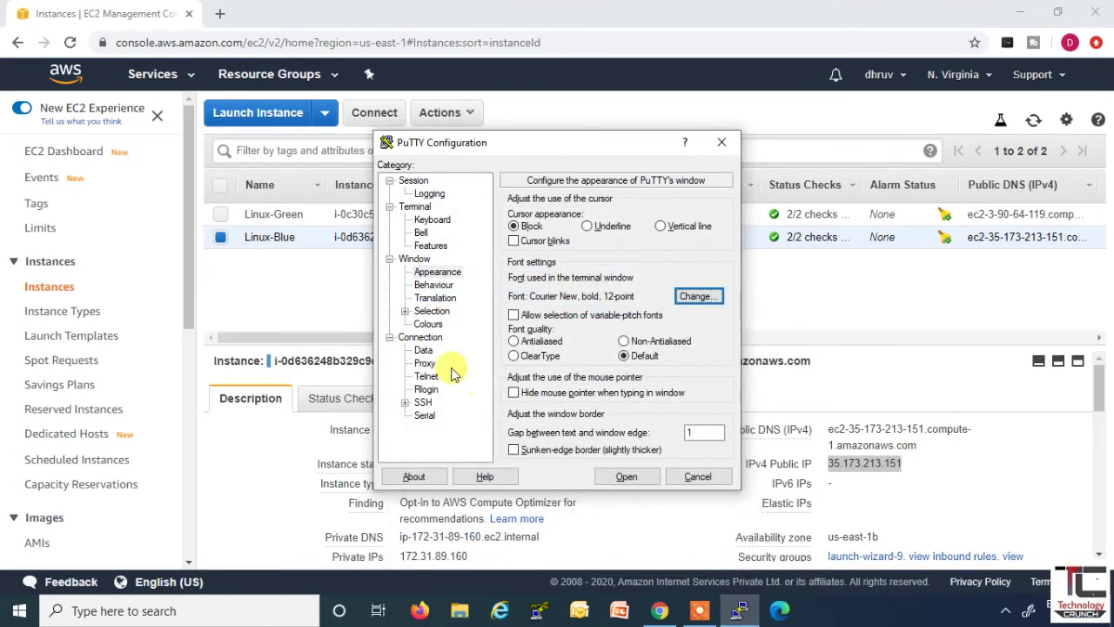
Change the terminal's default background colour to blue (RGB 0, 0, 255) and add it to the custom colours
left_click(430, 324)
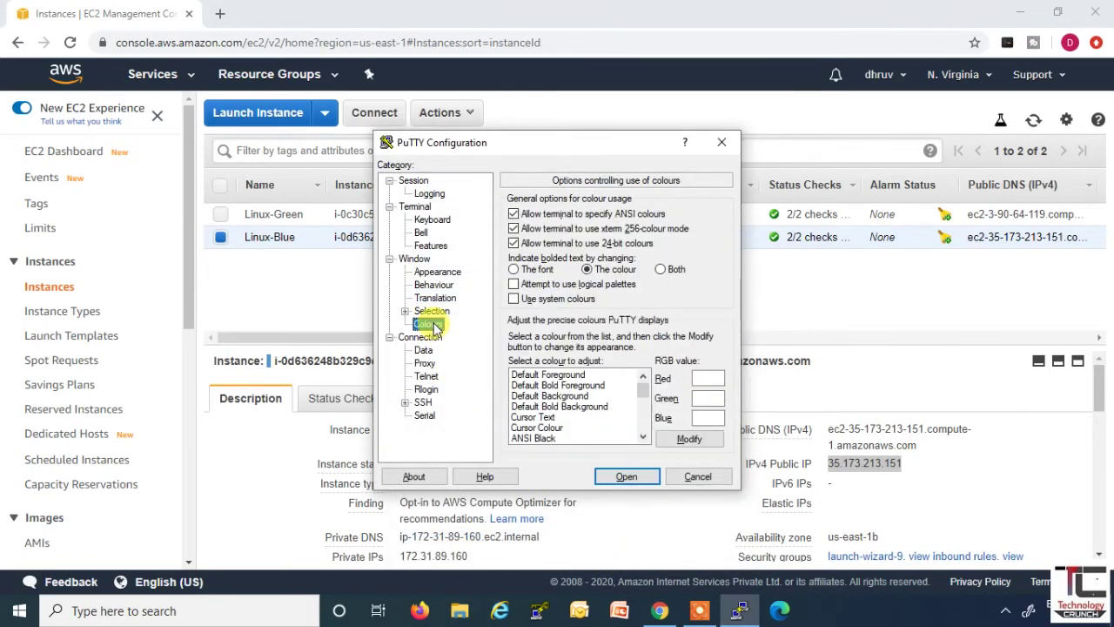
left_click(548, 396)
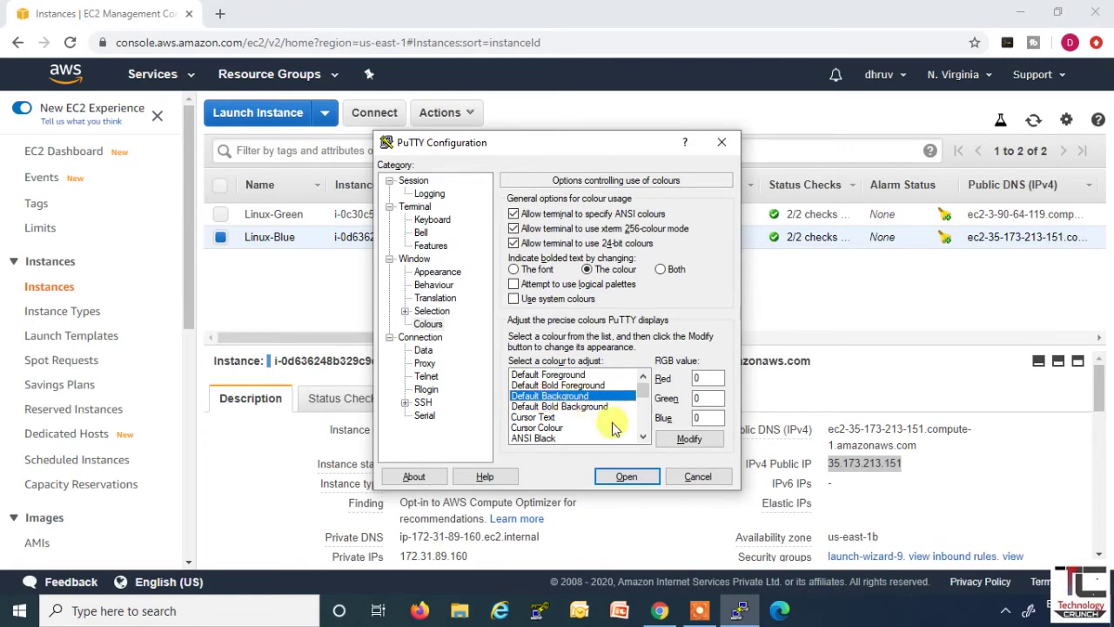
left_click(686, 439)
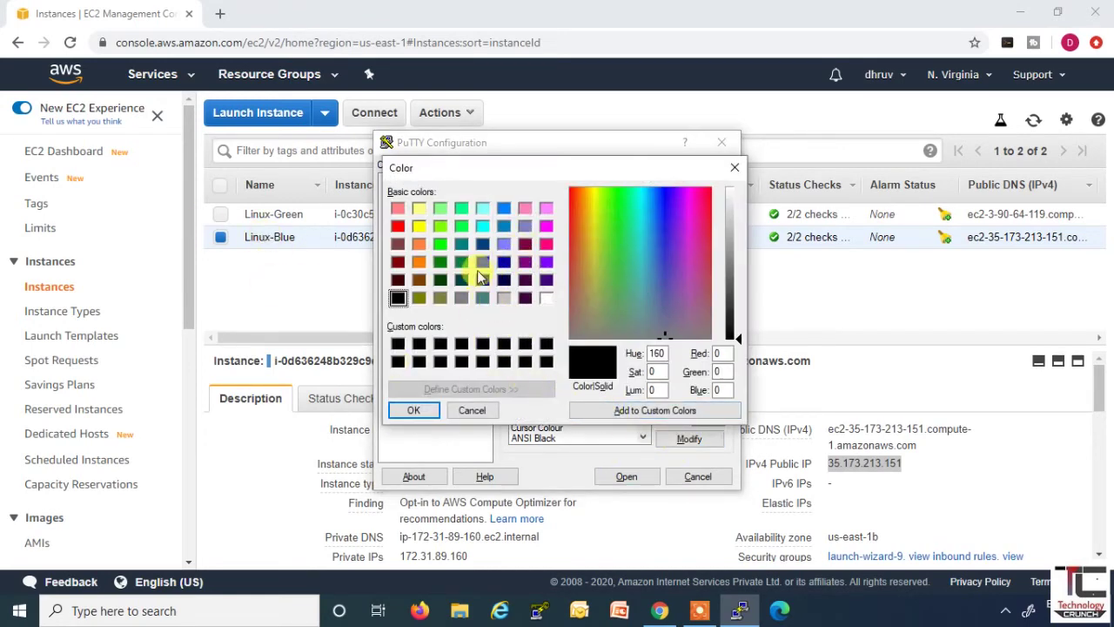
left_click(482, 262)
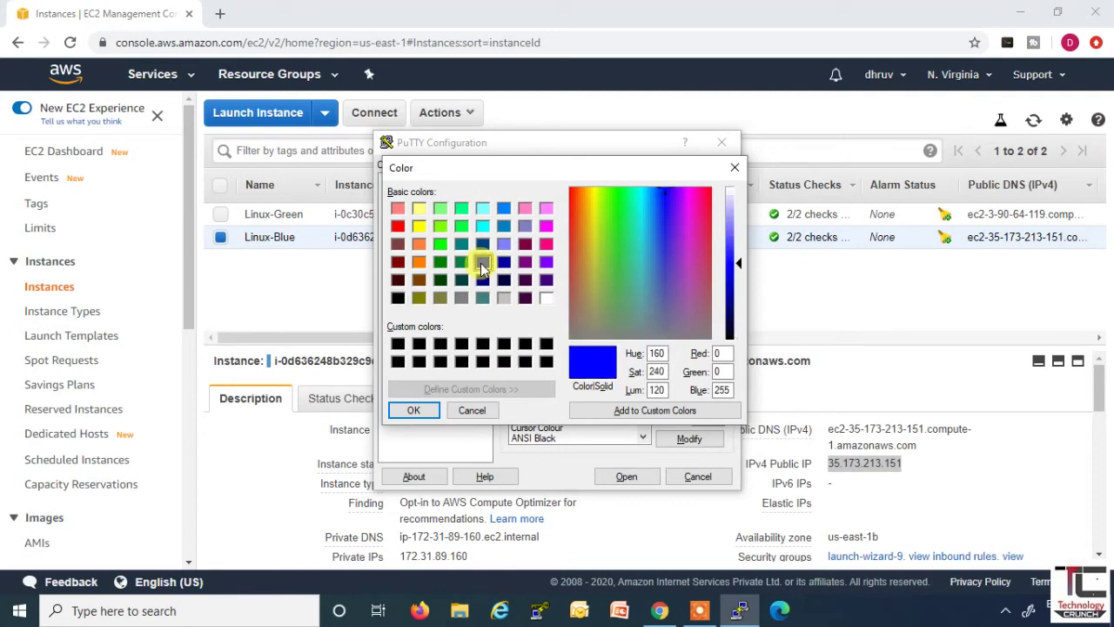
left_click(623, 409)
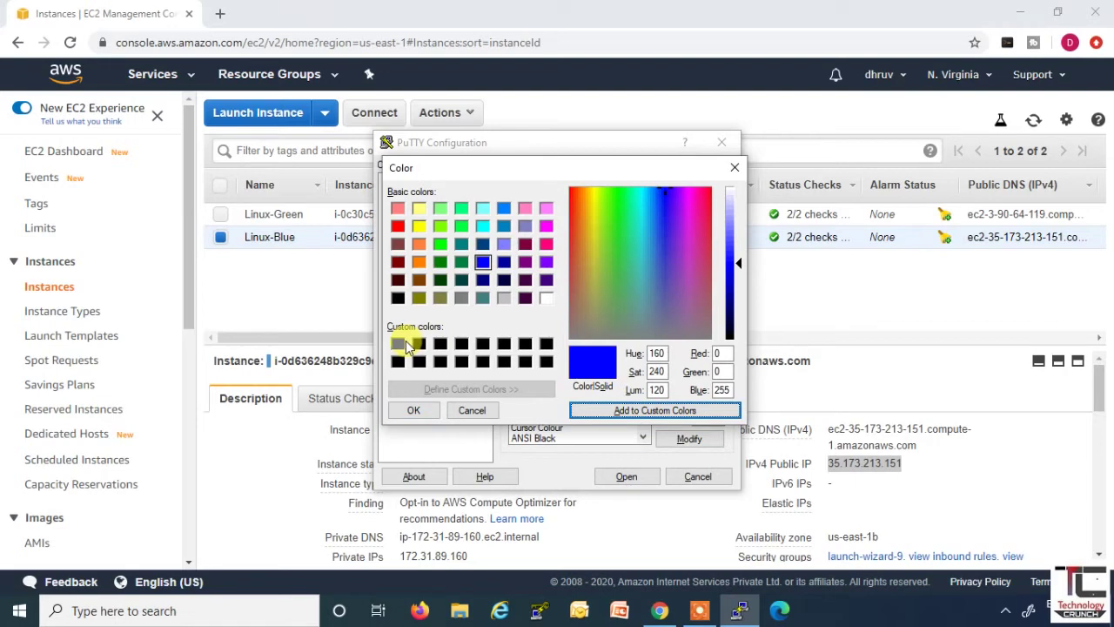
left_click(415, 410)
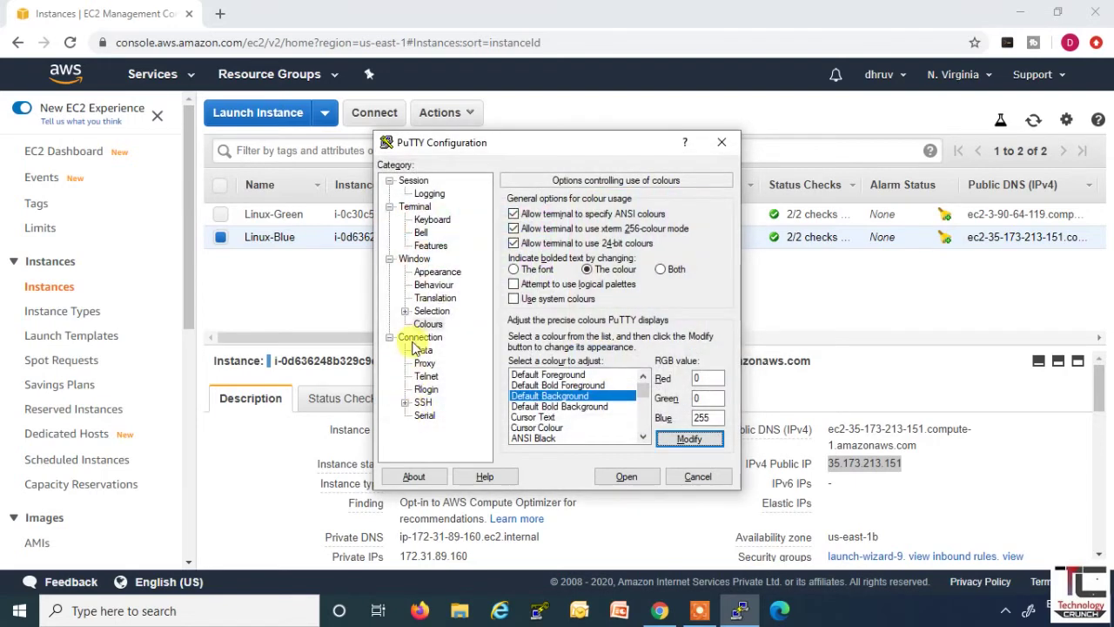
Set the session host to 35.173.213.151 and choose Private-Linux-Luster-KetPair.ppk as the SSH authentication key file
left_click(412, 181)
left_click(547, 229)
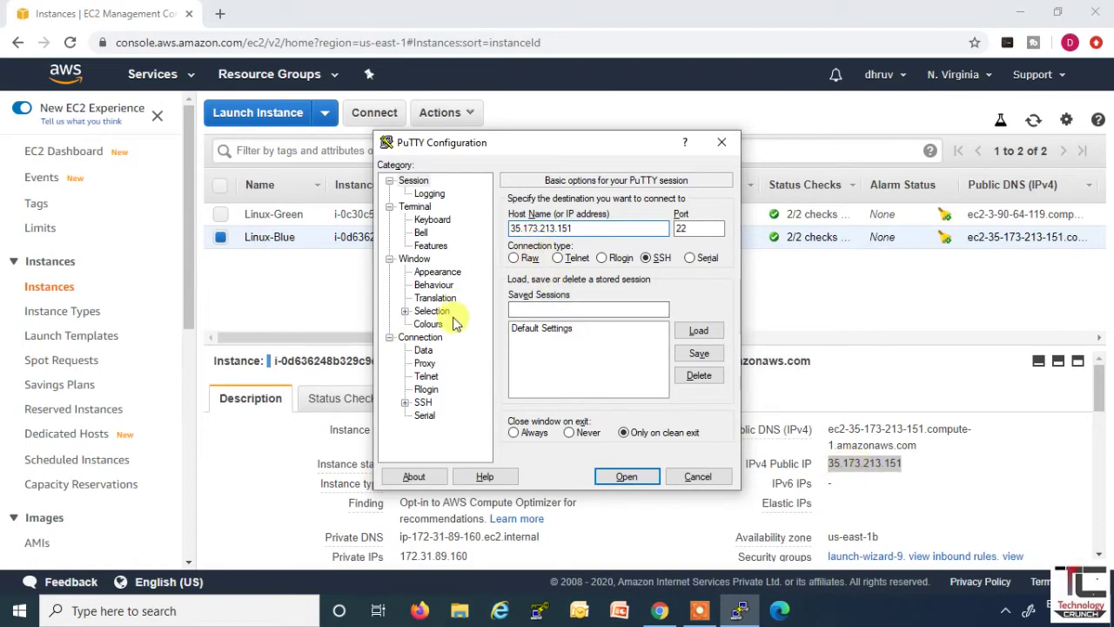
left_click(405, 402)
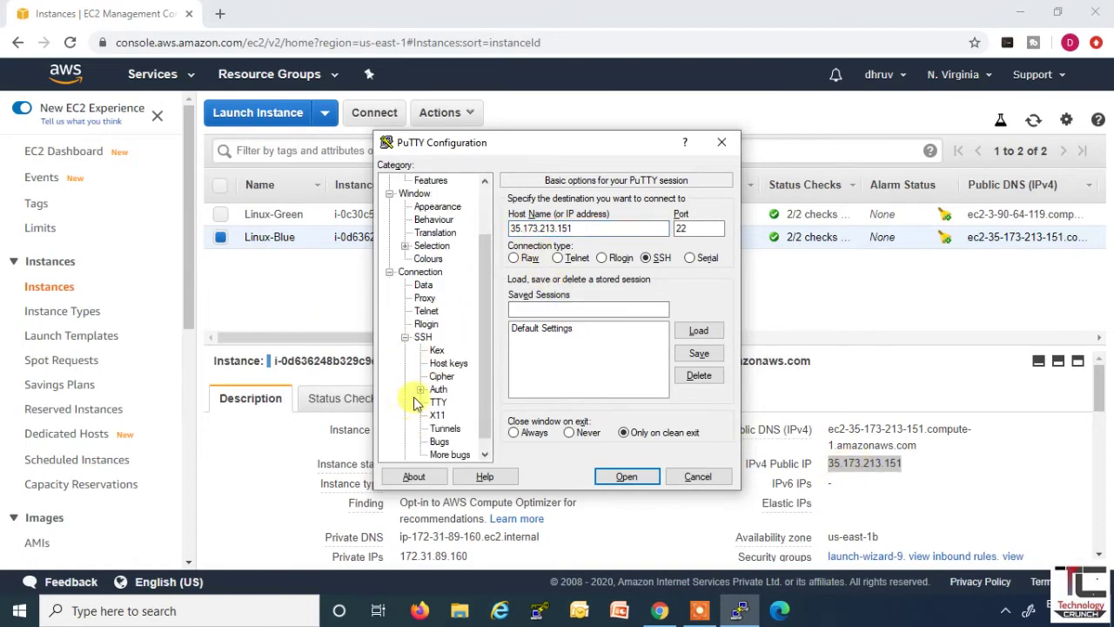
left_click(438, 389)
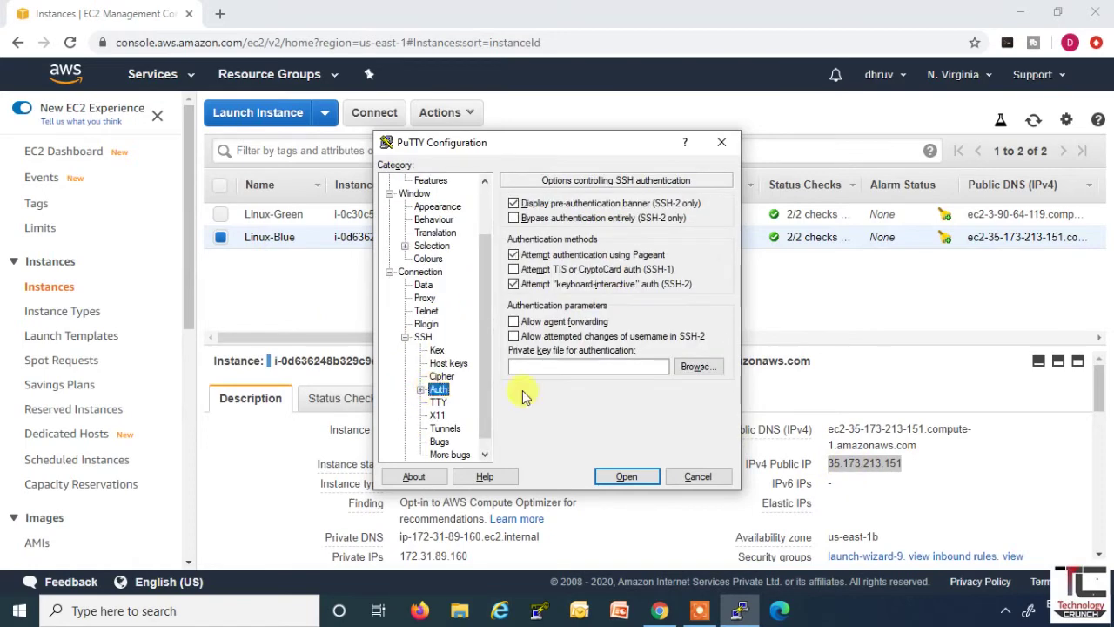
left_click(699, 369)
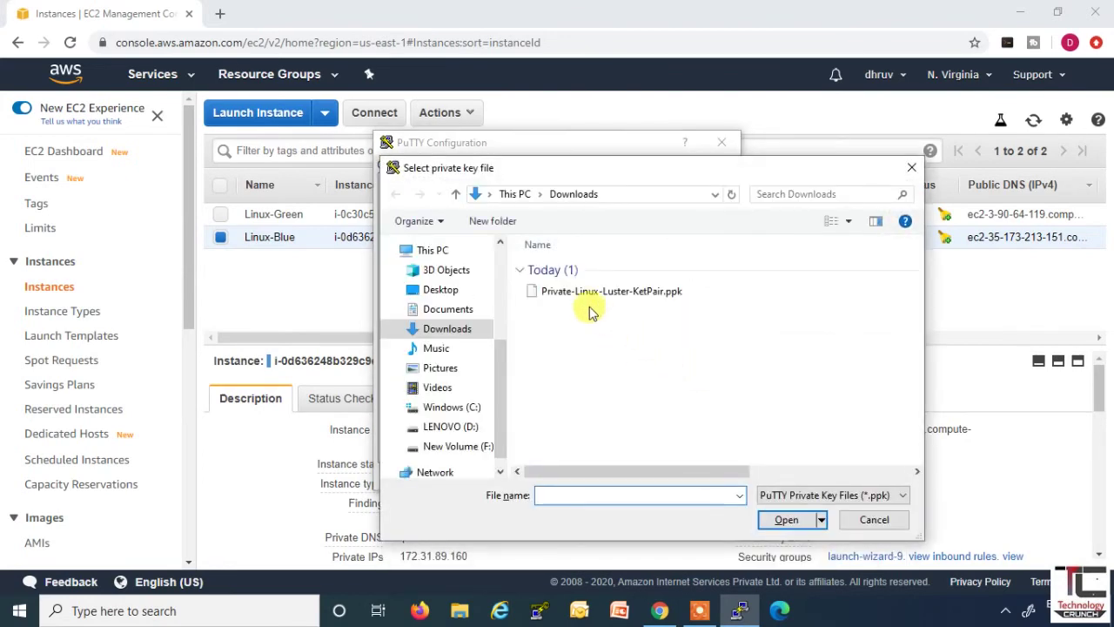
left_click(589, 291)
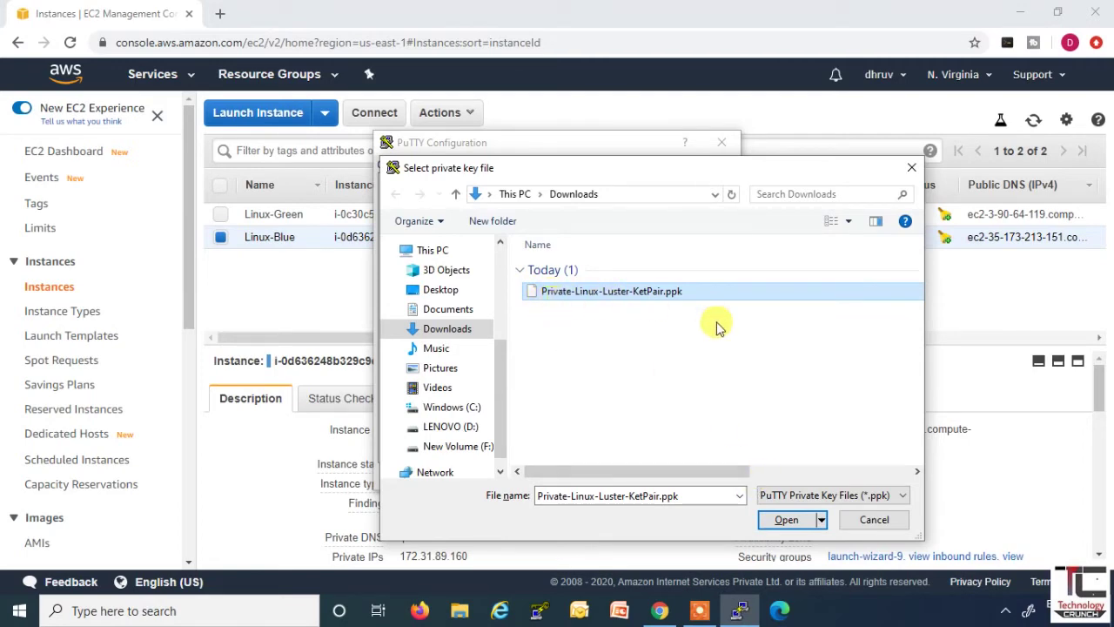
left_click(786, 521)
Open the SSH session to Linux-Blue and log in as ec2-user, moving the terminal window aside
left_click(629, 478)
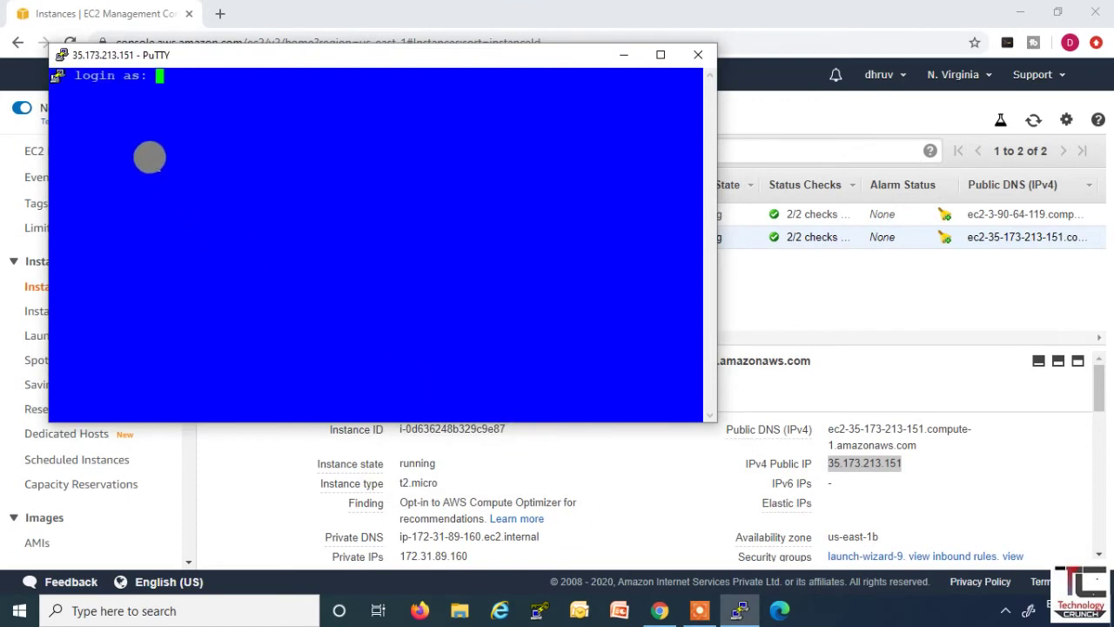
left_click_drag(292, 57, 485, 130)
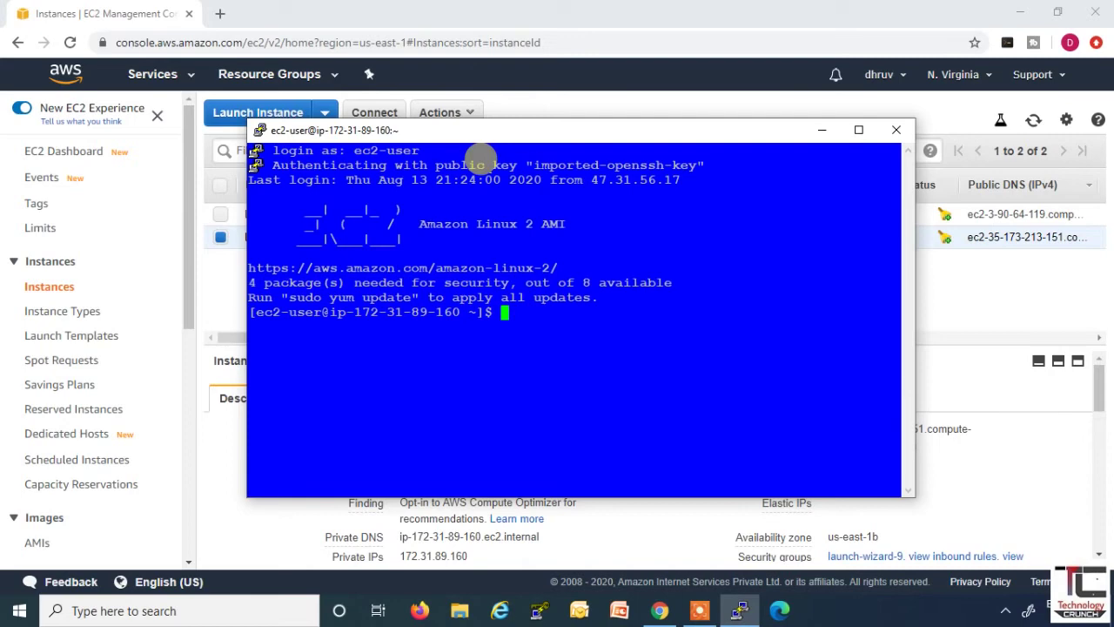
left_click_drag(500, 135, 709, 157)
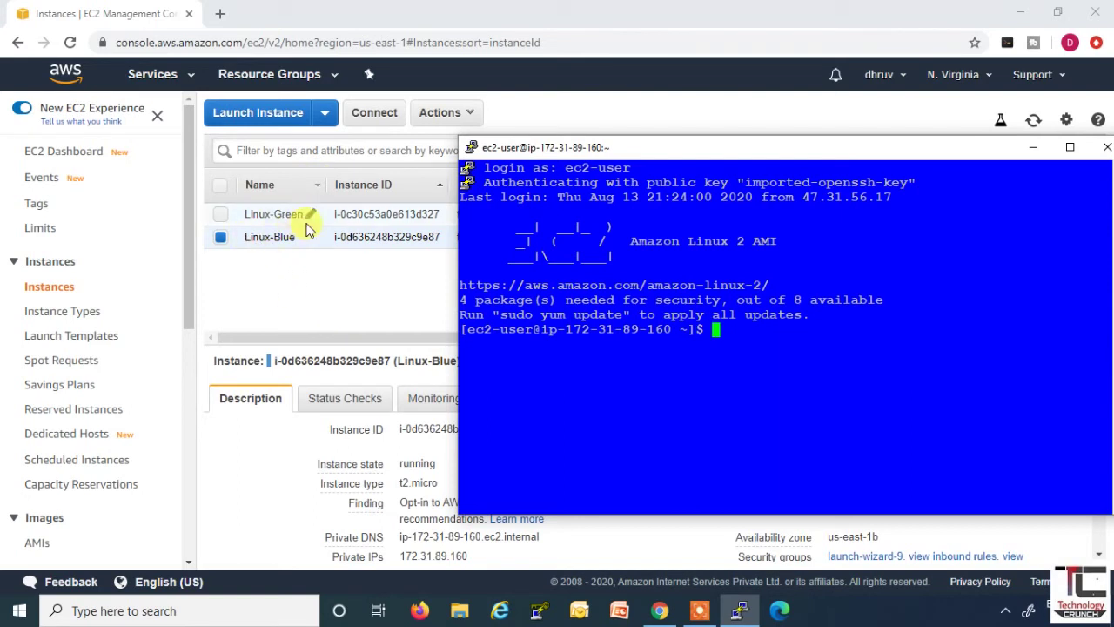
Switch back to the EC2 console, select only the Linux-Green instance and copy its public IPv4 address
key("alt+Tab")
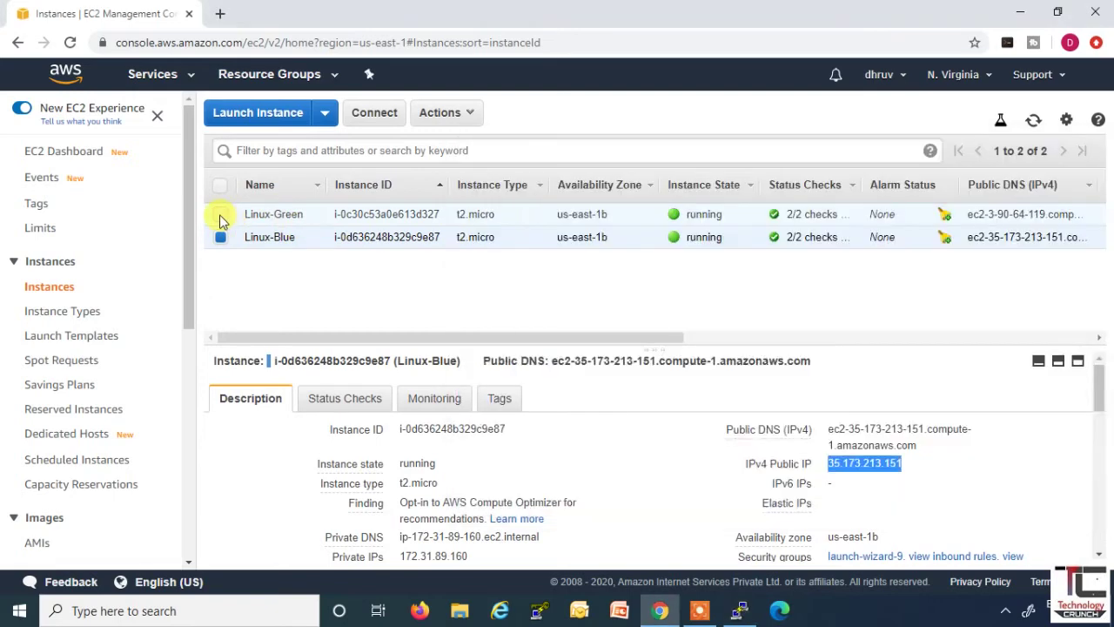
left_click(220, 214)
left_click(221, 237)
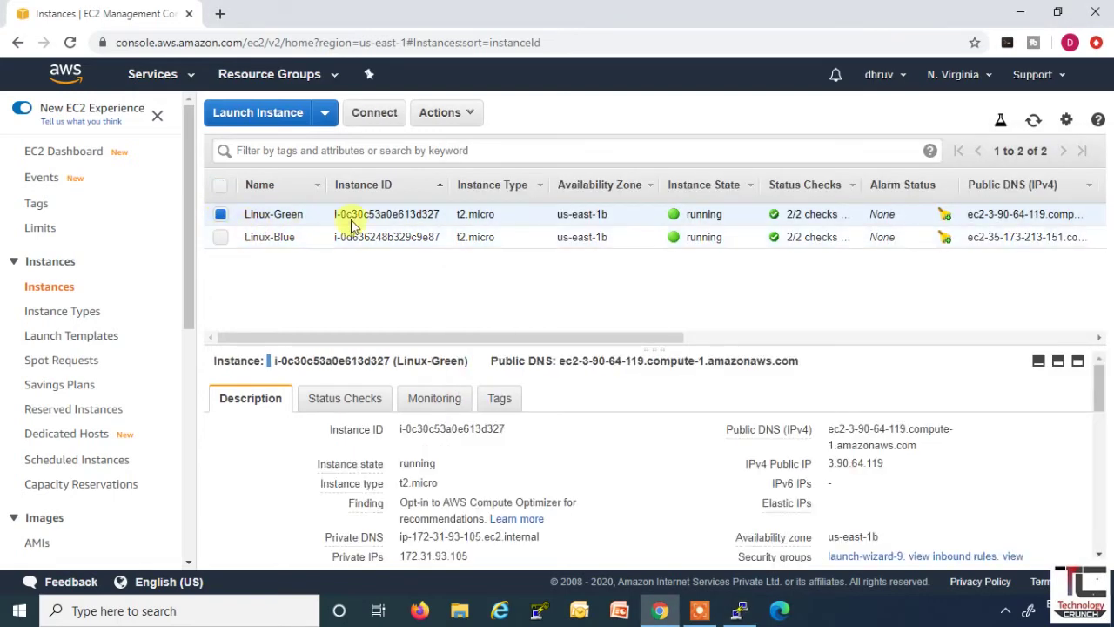
left_click(895, 464)
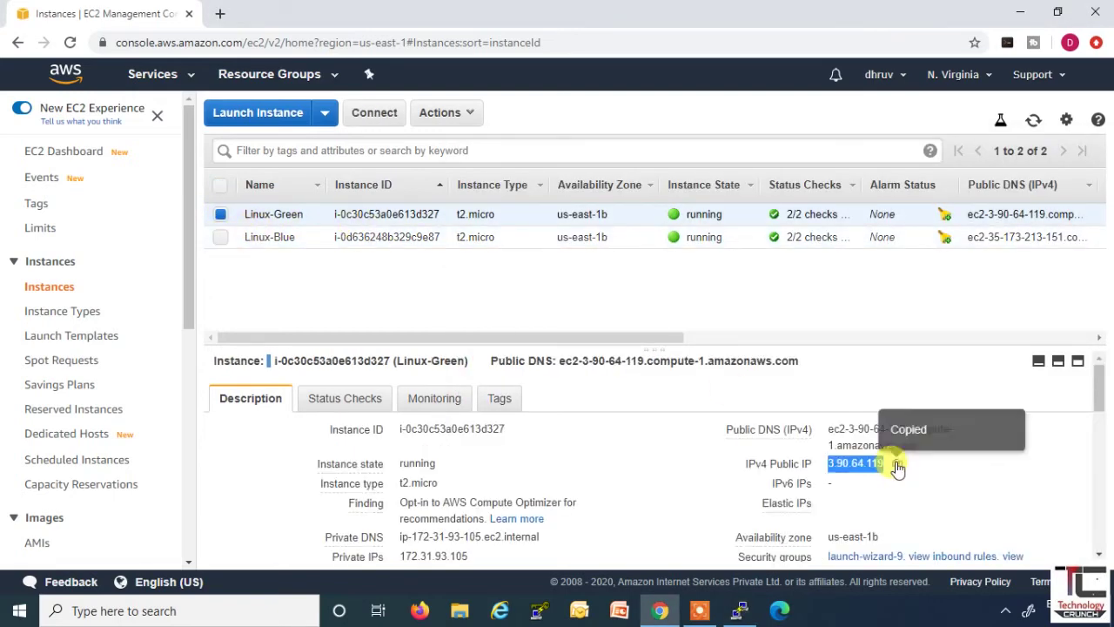
Switch to the PuTTY terminal, start a new session configuration and set the terminal font to Courier New, Bold, size 12
mouse_move(744, 607)
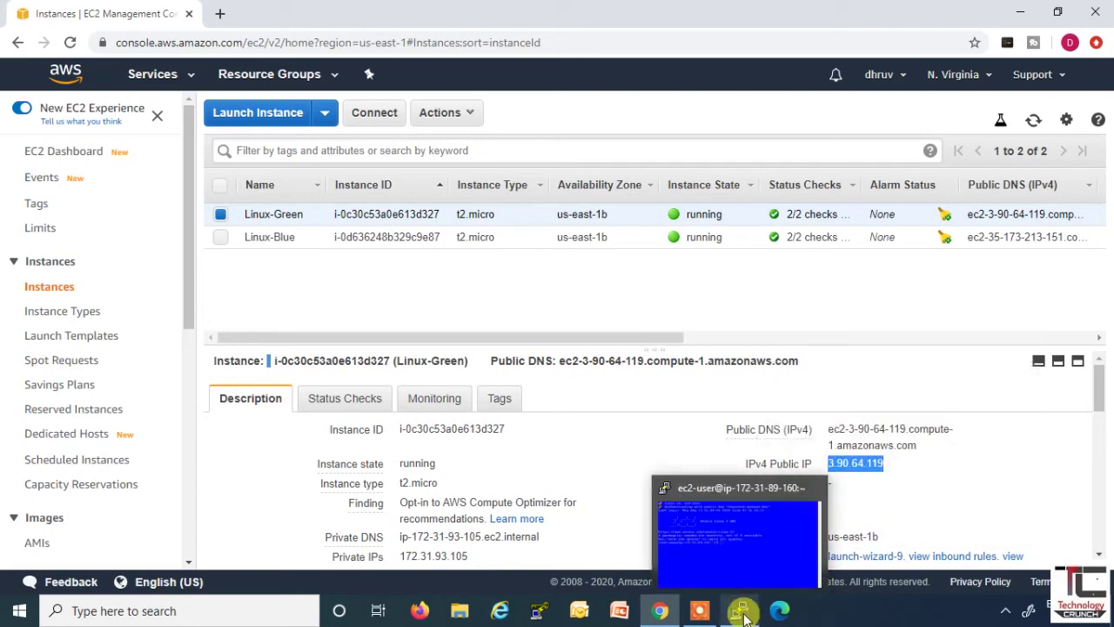
left_click(740, 532)
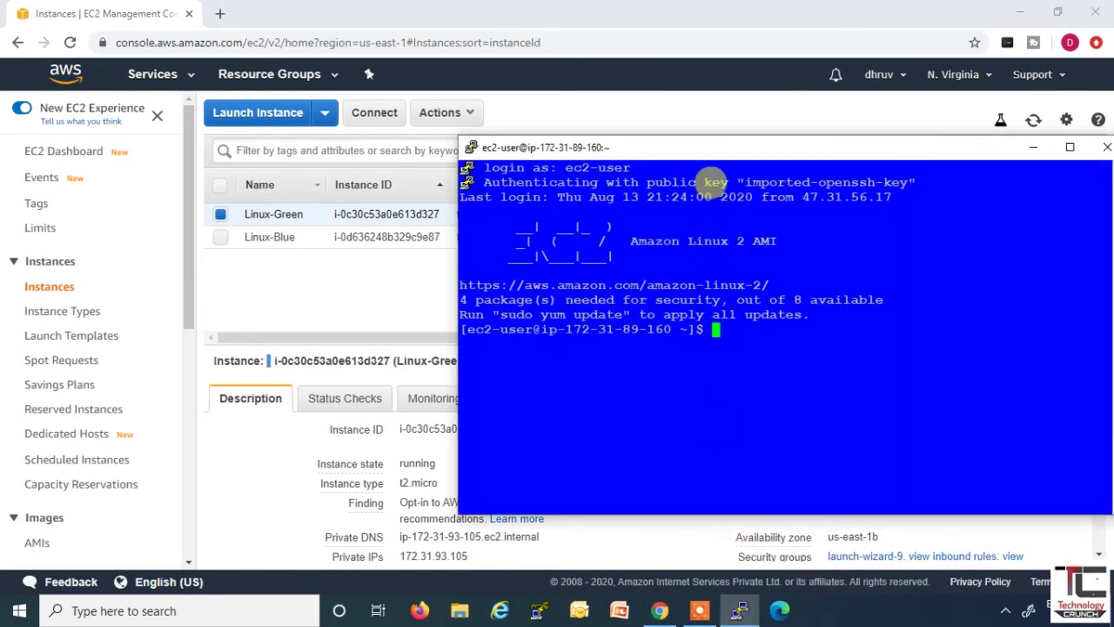
right_click(732, 150)
left_click(769, 326)
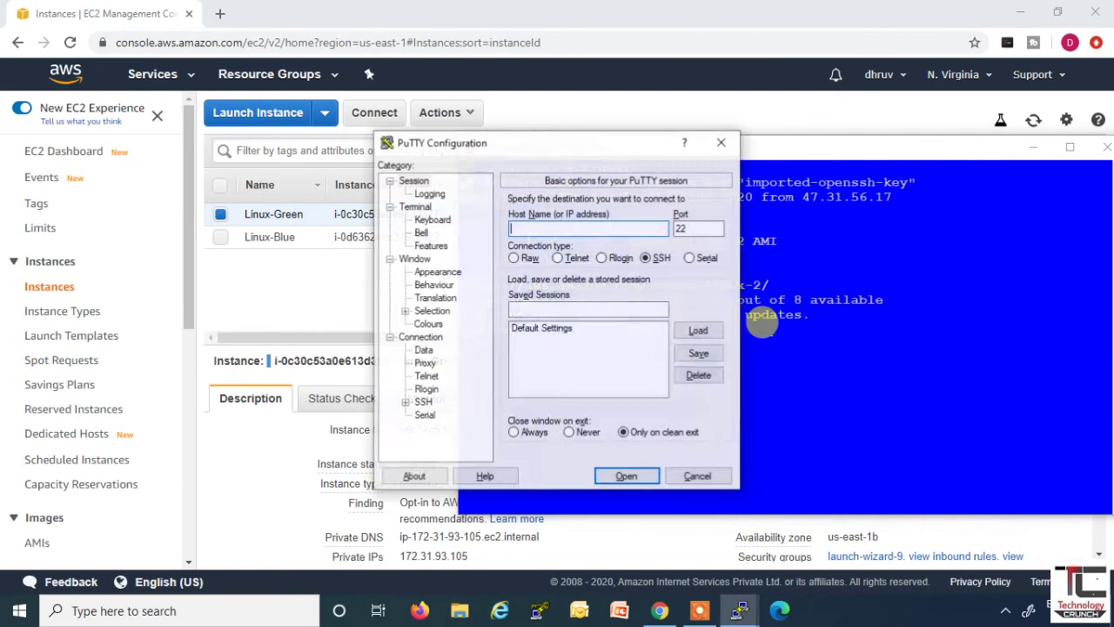
left_click(428, 271)
left_click(701, 296)
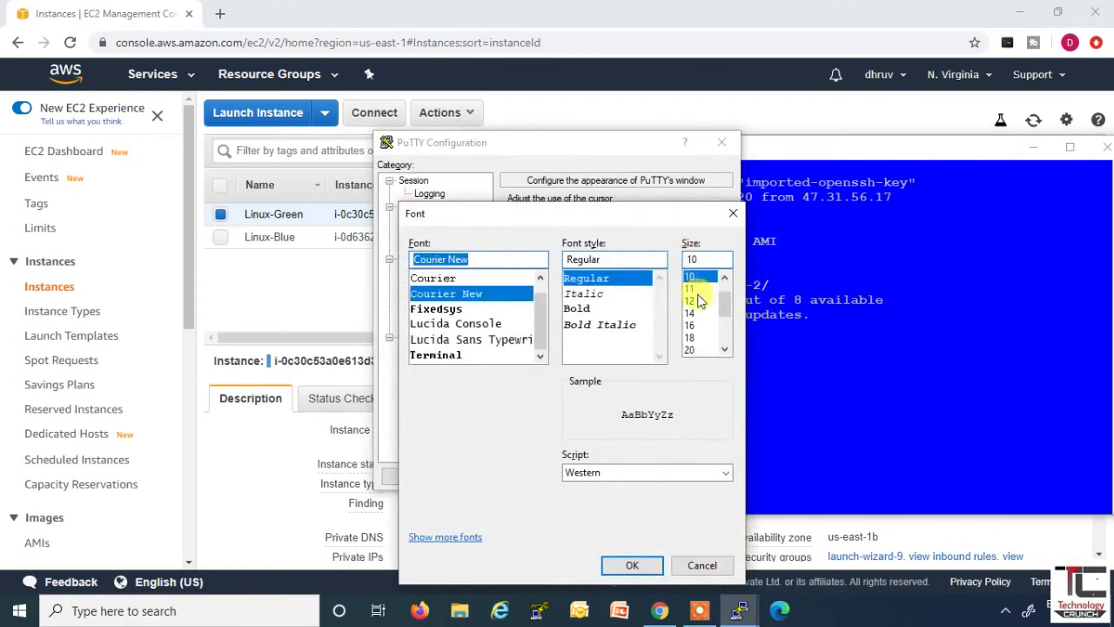
left_click(689, 300)
left_click(578, 309)
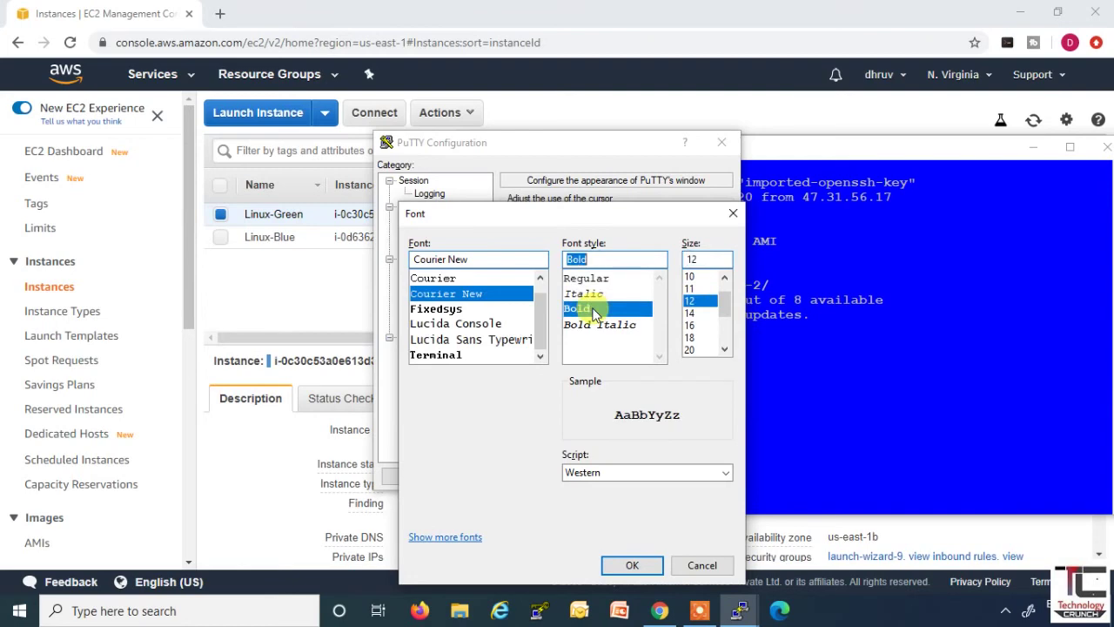
left_click(630, 564)
Change the new session's default background colour to green (RGB 0, 255, 0) and add it to the custom colours
left_click(426, 324)
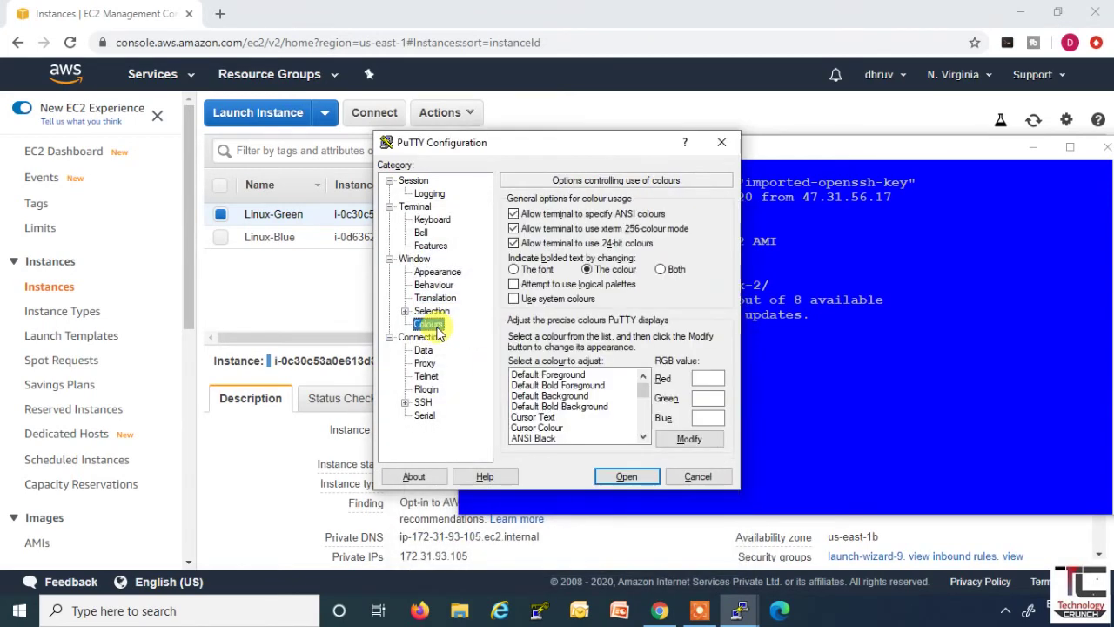
left_click(550, 396)
left_click(664, 437)
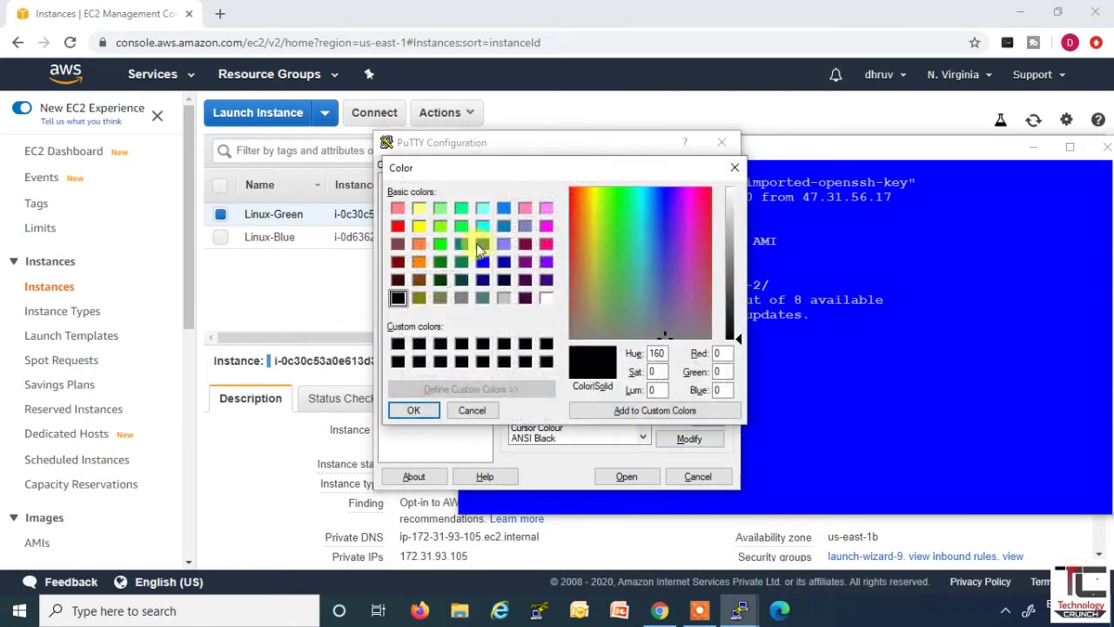
left_click(442, 245)
left_click(621, 411)
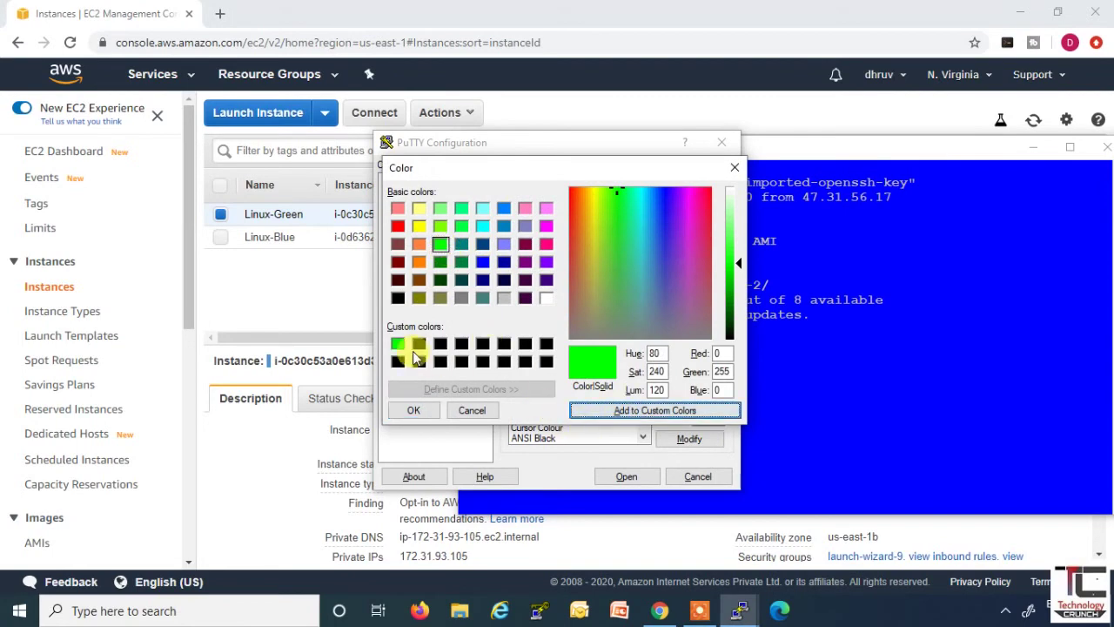
left_click(415, 411)
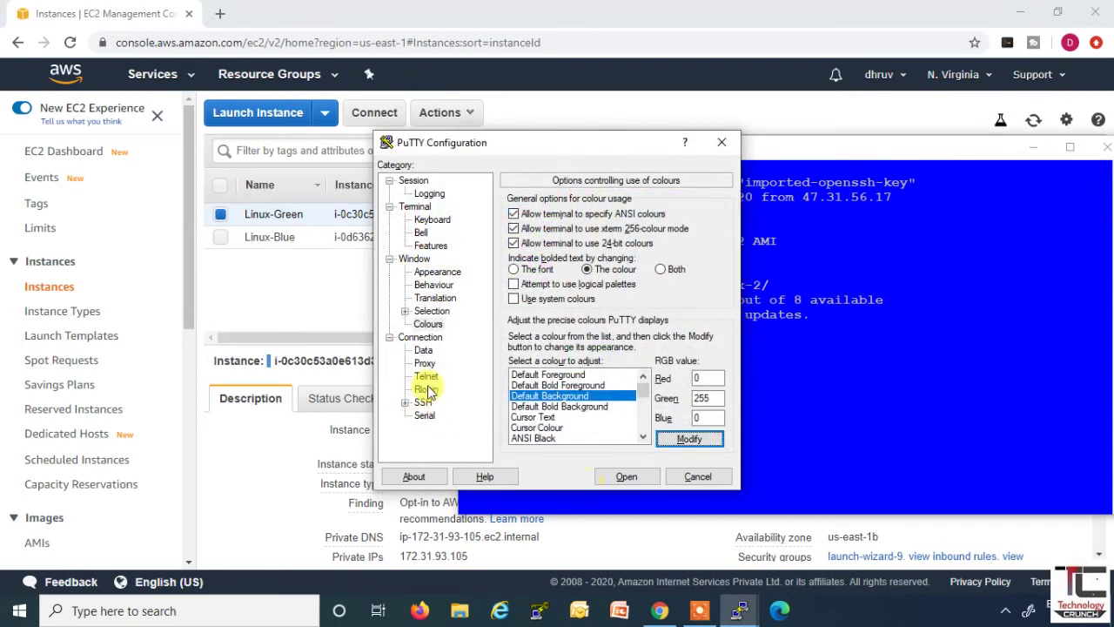
Set the session host to 3.90.64.119 and choose Private-Linux-Luster-KetPair.ppk as the SSH authentication key file
left_click(409, 182)
left_click(524, 228)
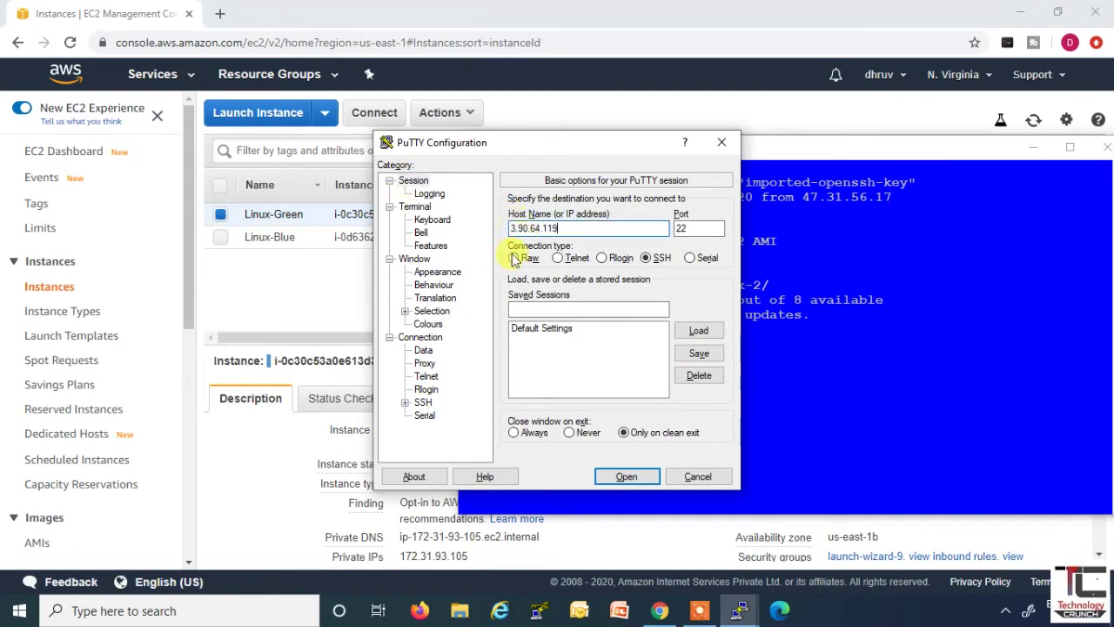
left_click(424, 402)
left_click(405, 402)
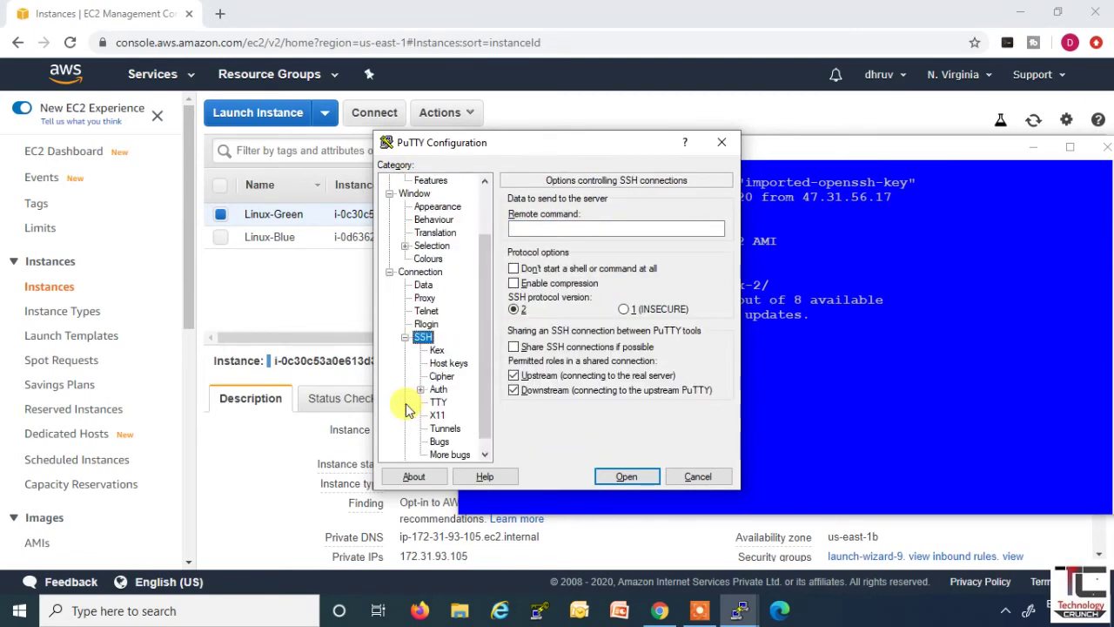
left_click(437, 389)
left_click(689, 369)
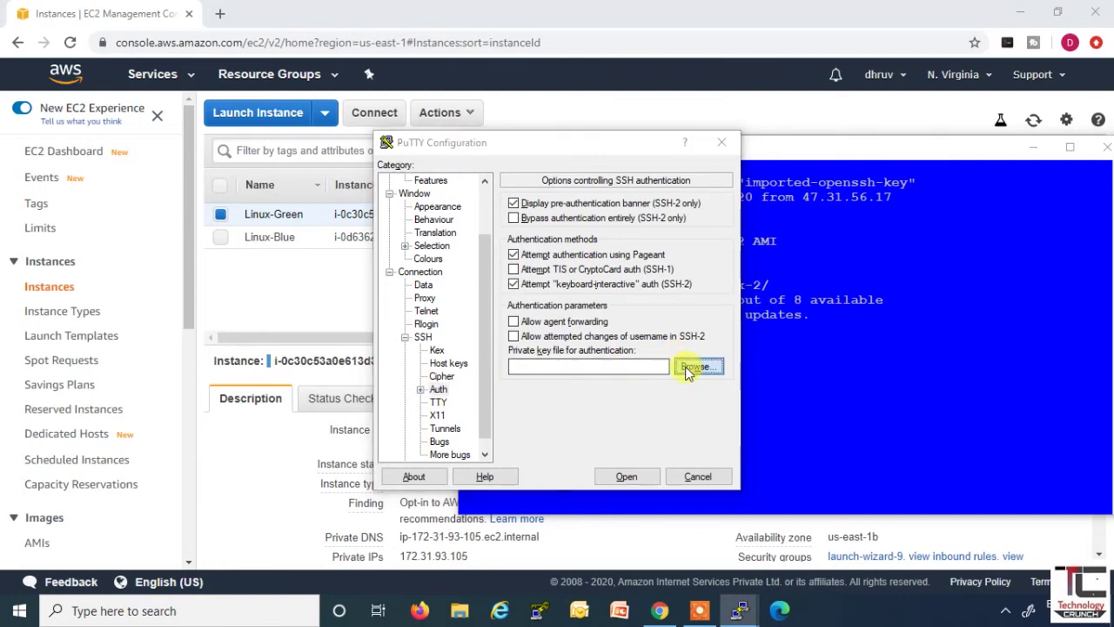
left_click(586, 294)
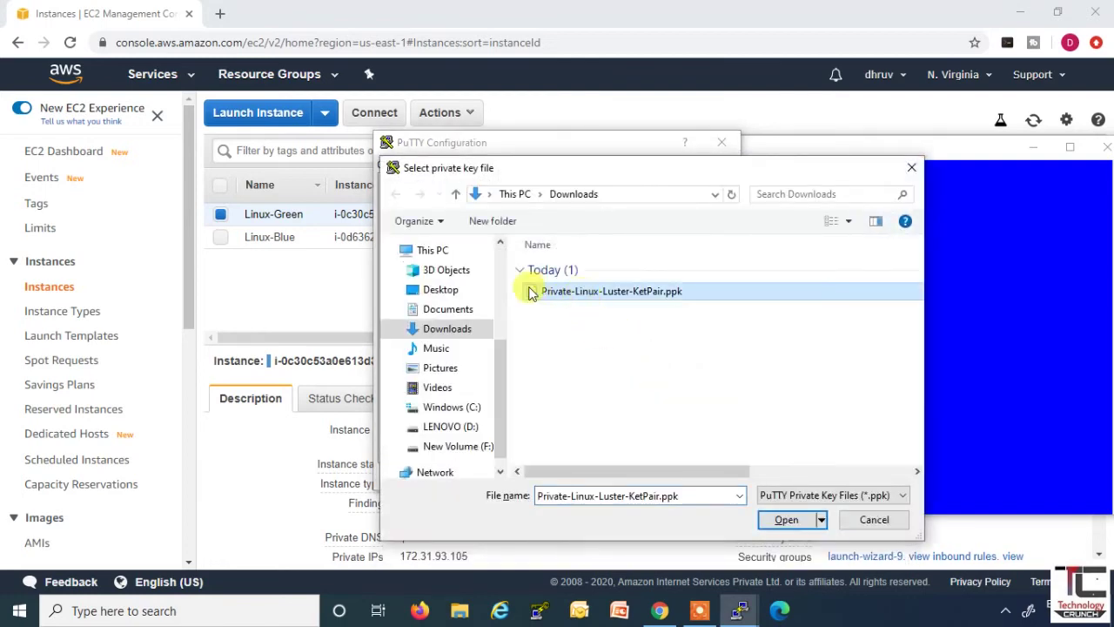
left_click(786, 520)
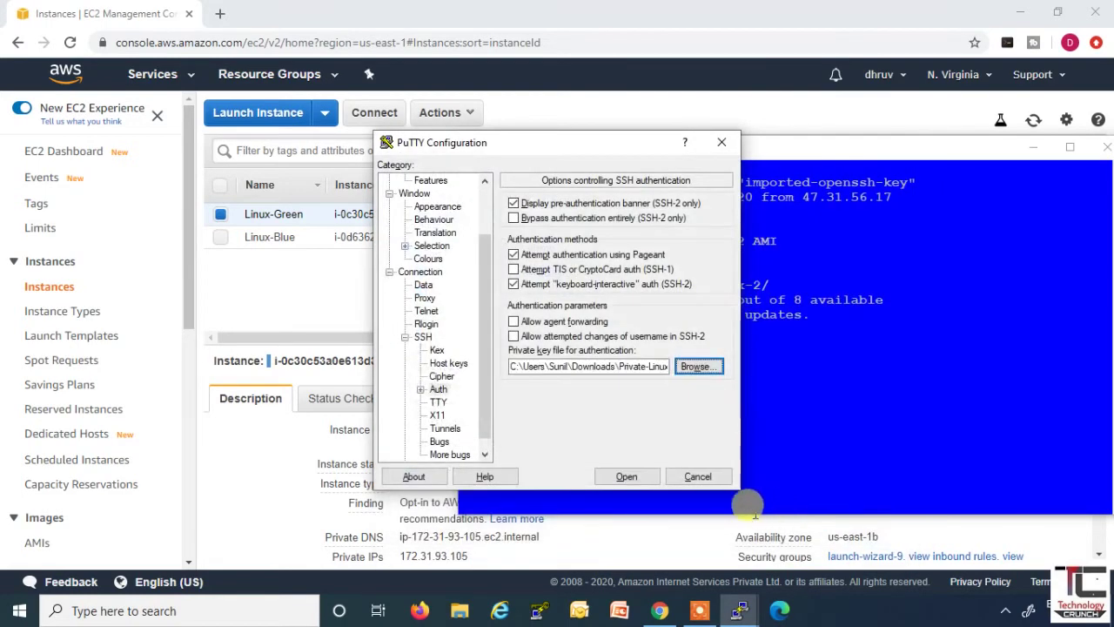
Open the SSH session to Linux-Green, log in as ec2-user and arrange the green and blue terminal windows side by side
left_click(629, 475)
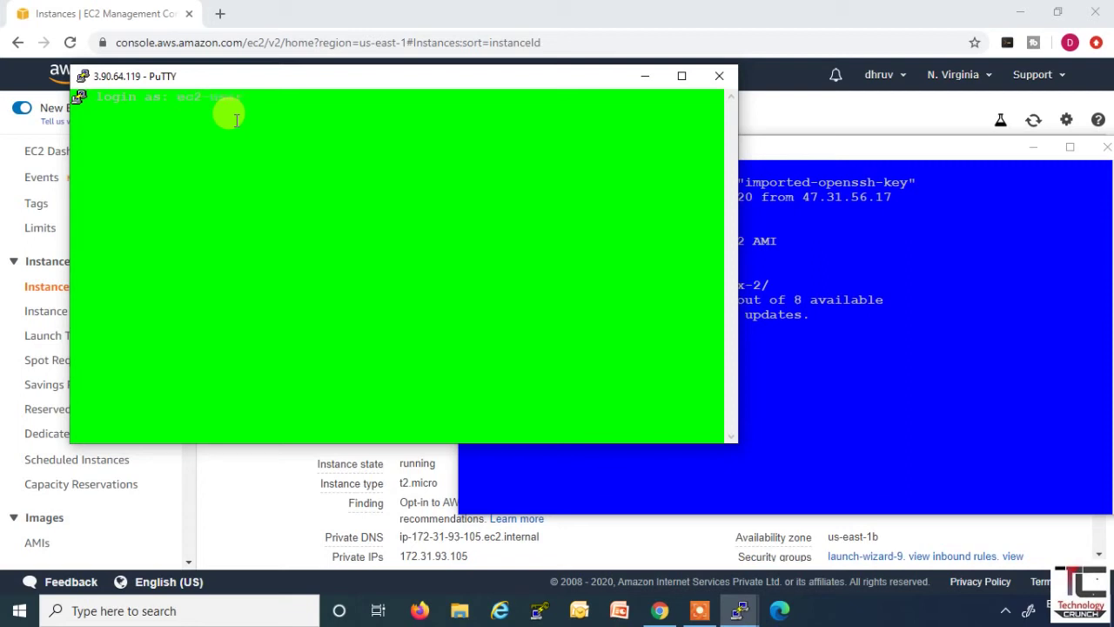
key("Return")
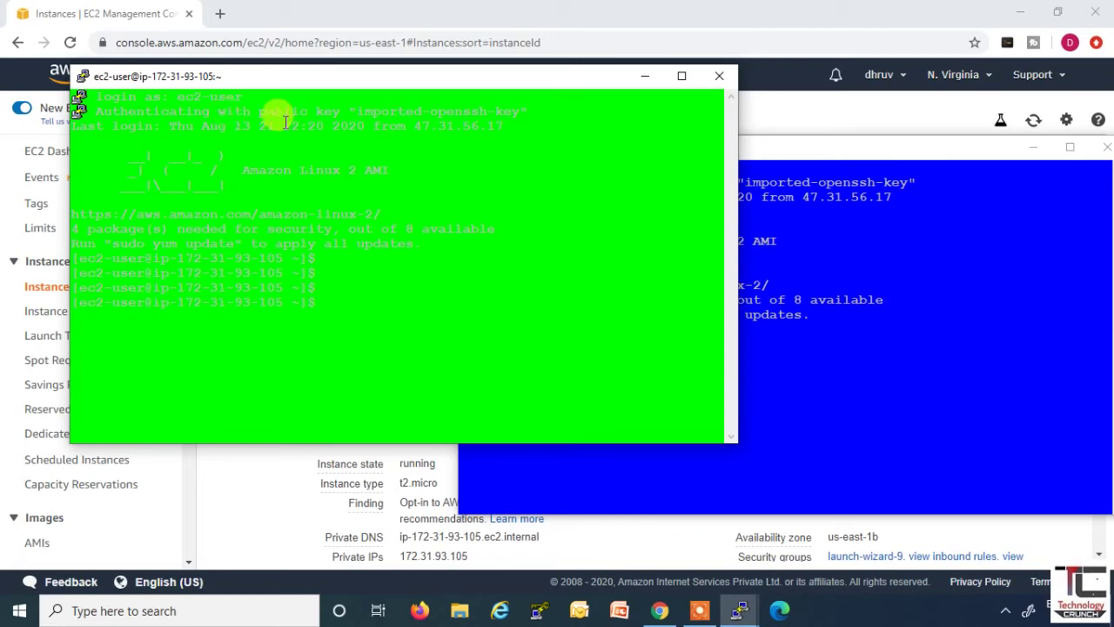
left_click_drag(348, 83, 298, 76)
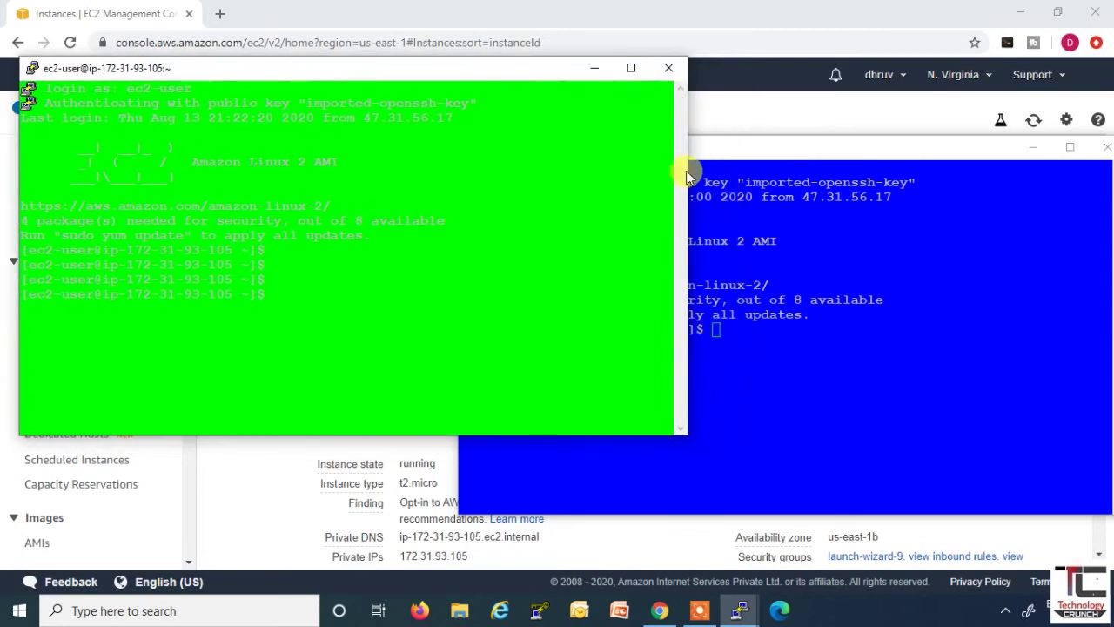
left_click_drag(722, 157, 754, 78)
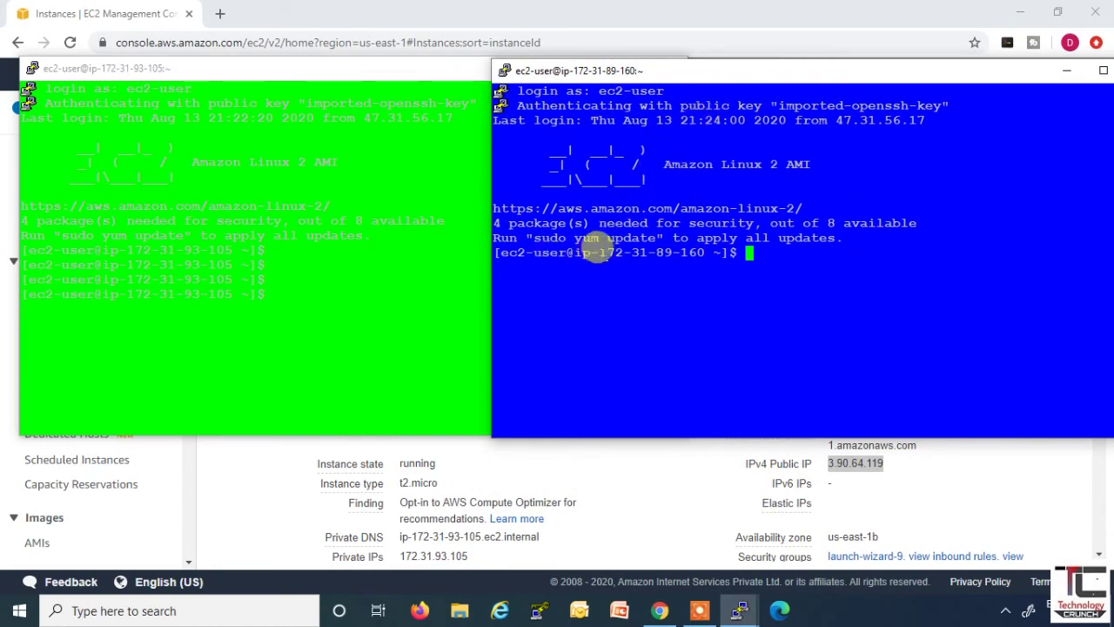
Compare the private IP addresses in both terminal prompts with those of Linux-Green and Linux-Blue in the EC2 console
left_click_drag(590, 253, 649, 253)
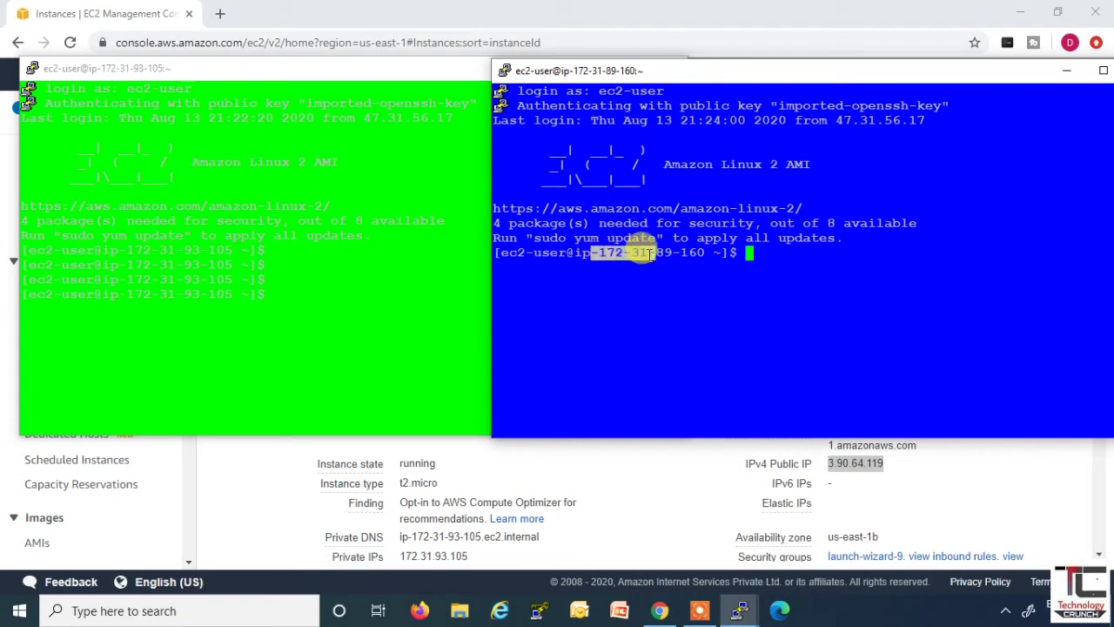
left_click_drag(649, 254, 690, 252)
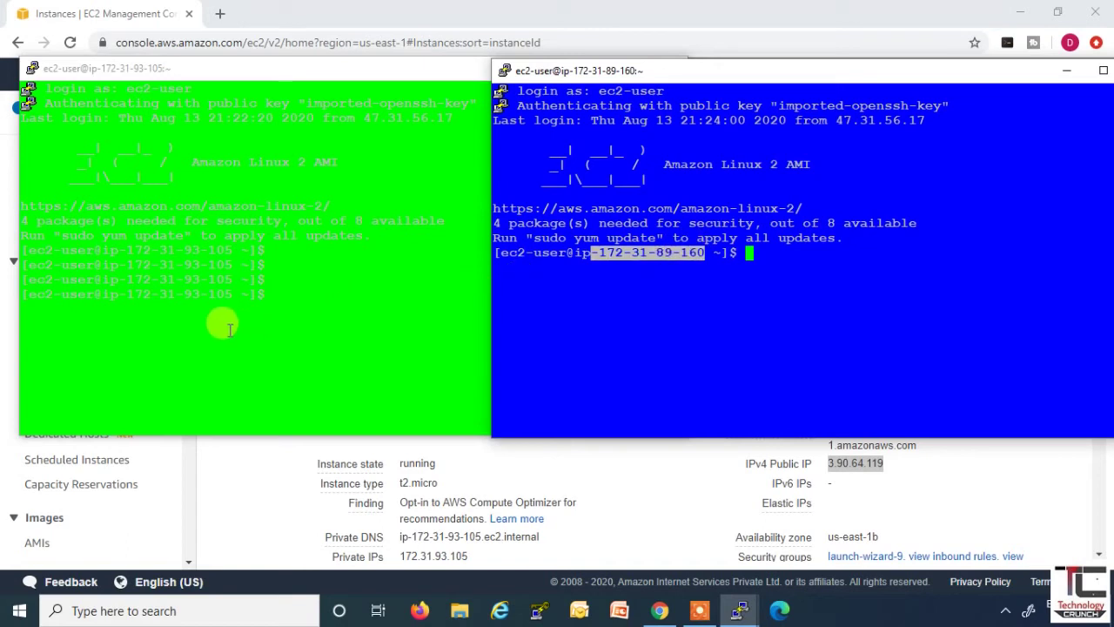
left_click_drag(127, 294, 229, 296)
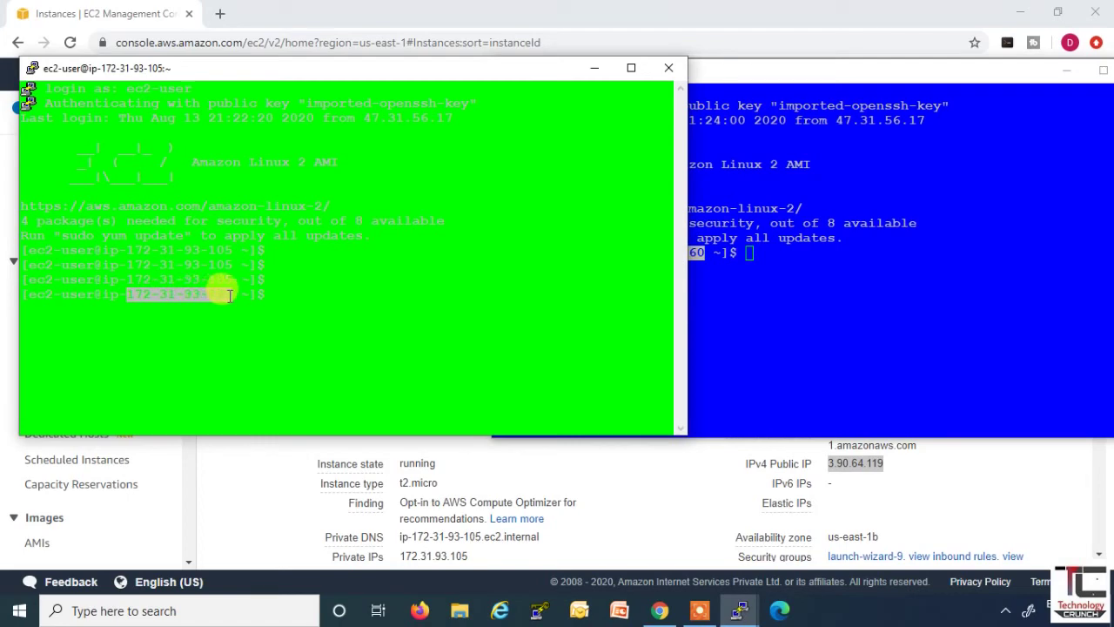
left_click(572, 481)
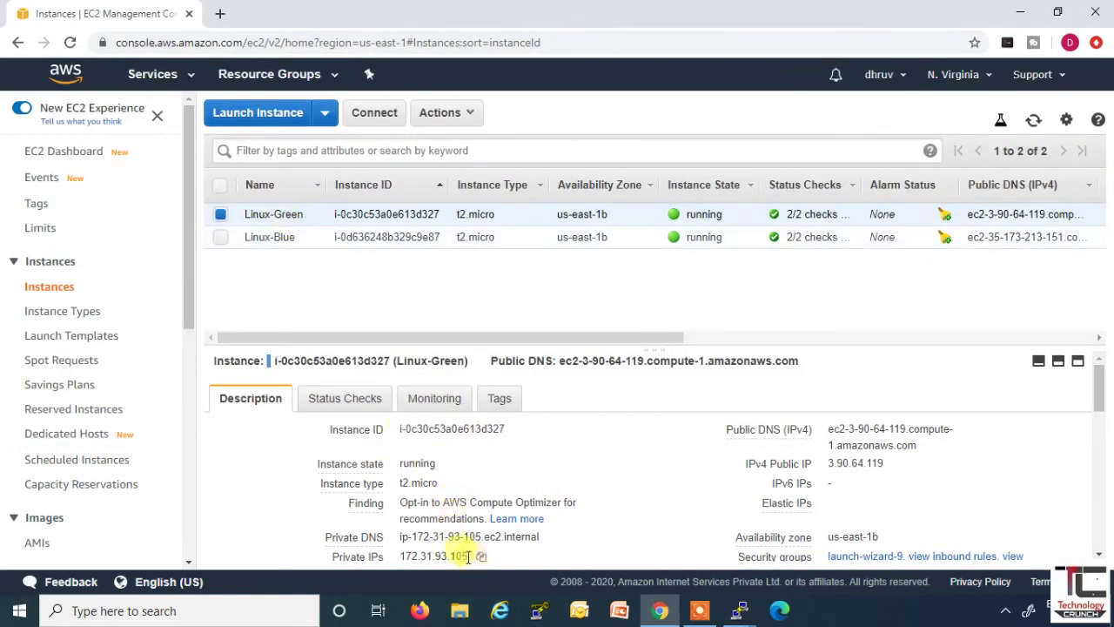
left_click_drag(466, 557, 478, 497)
scroll(478, 497, "up", 5)
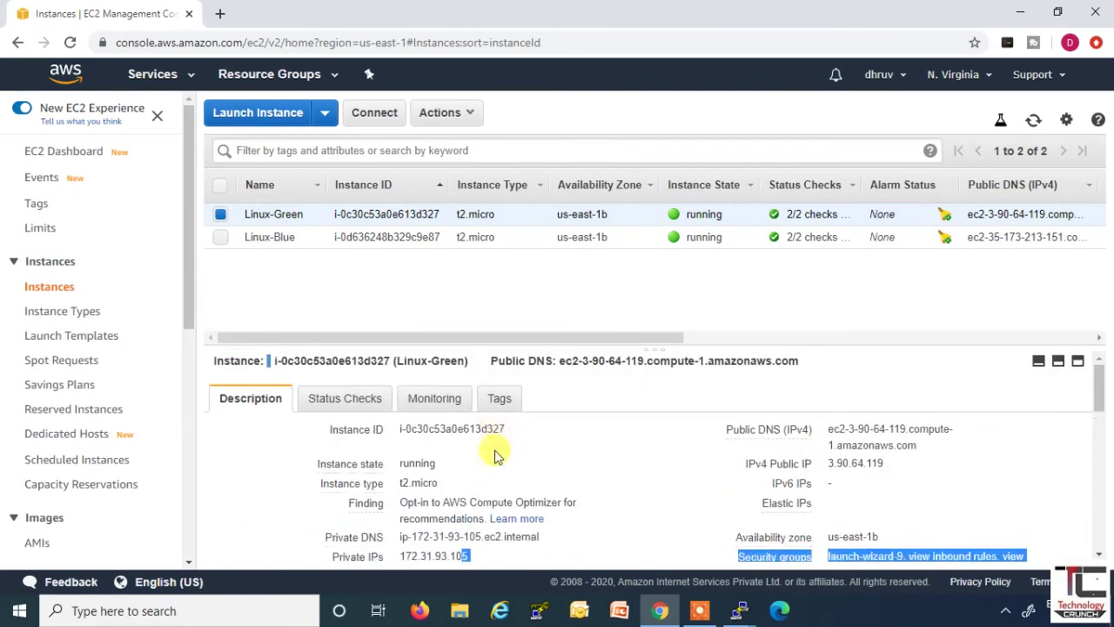
left_click(221, 240)
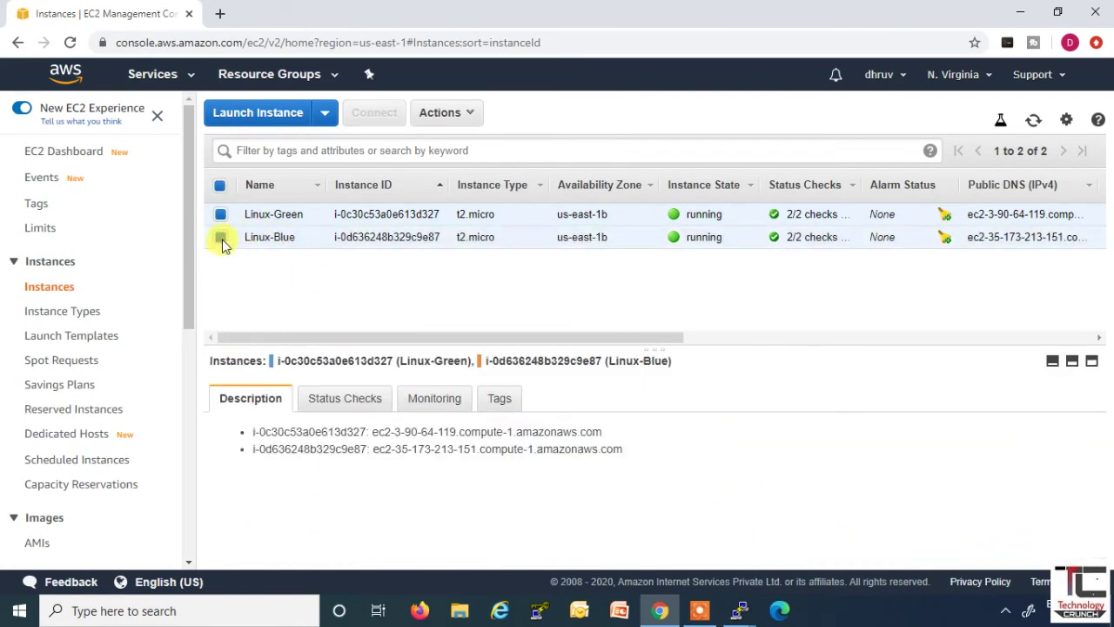
left_click(221, 214)
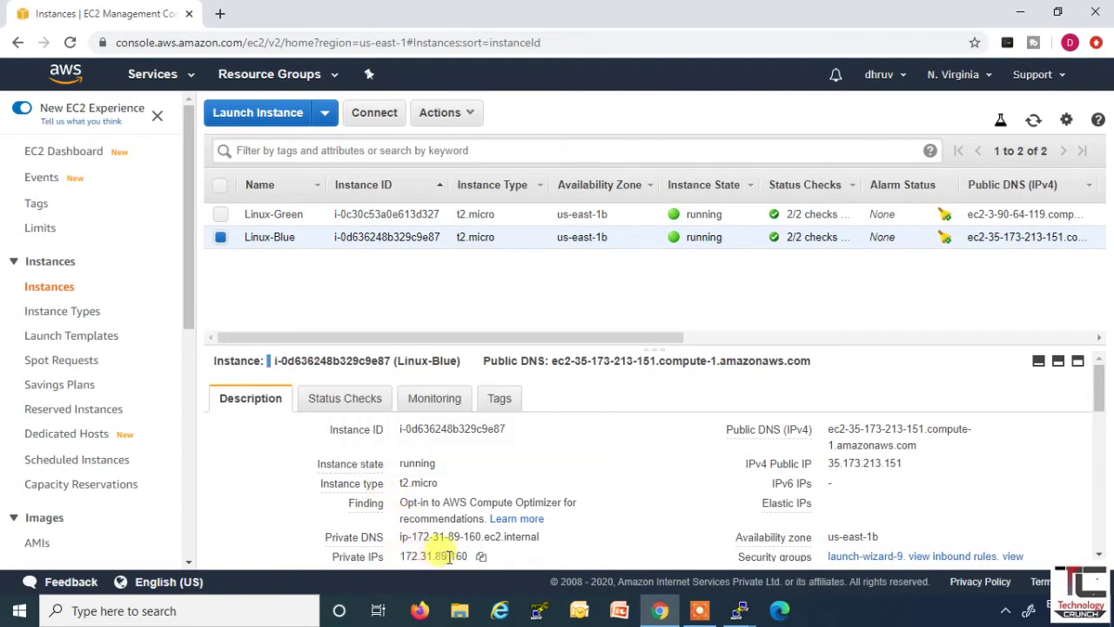
Bring the blue and green terminal windows back in front of the EC2 console
mouse_move(739, 610)
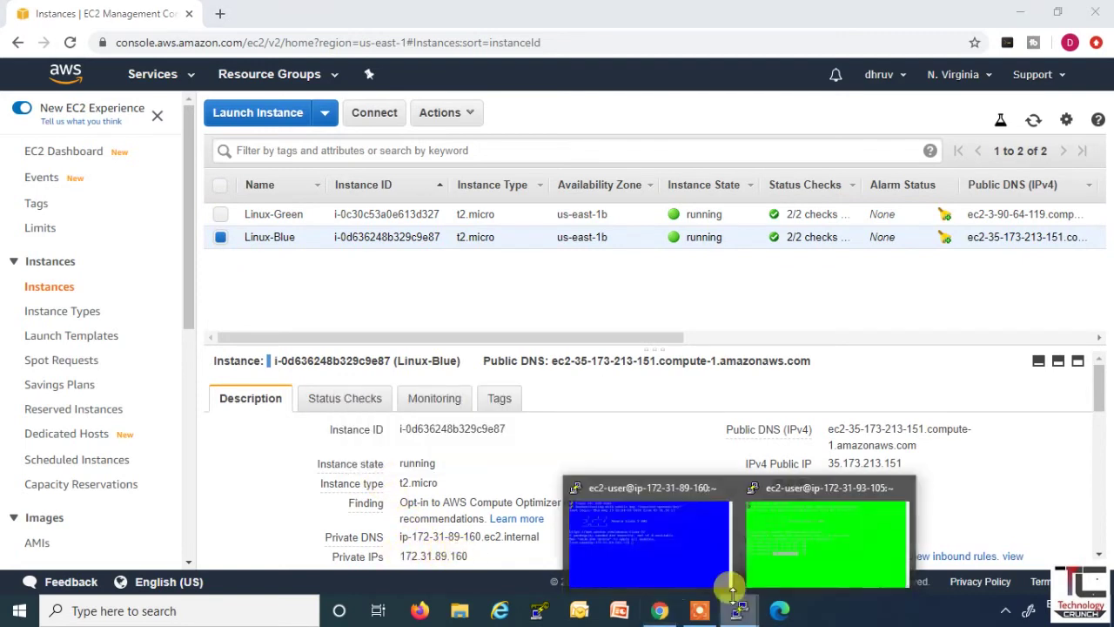
left_click(655, 489)
left_click(739, 609)
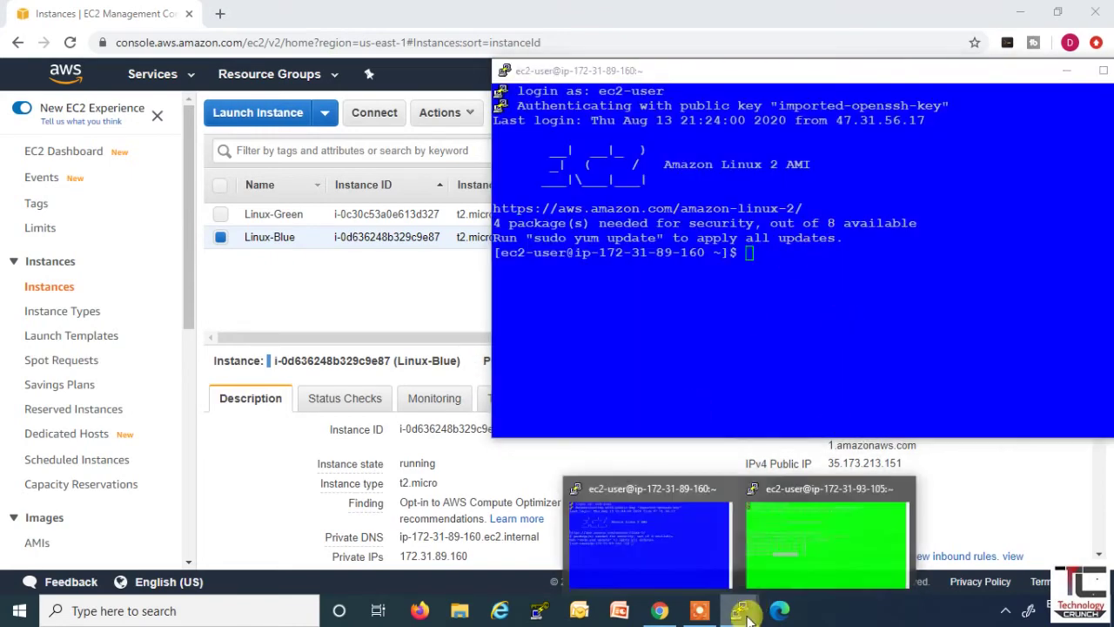
left_click(799, 490)
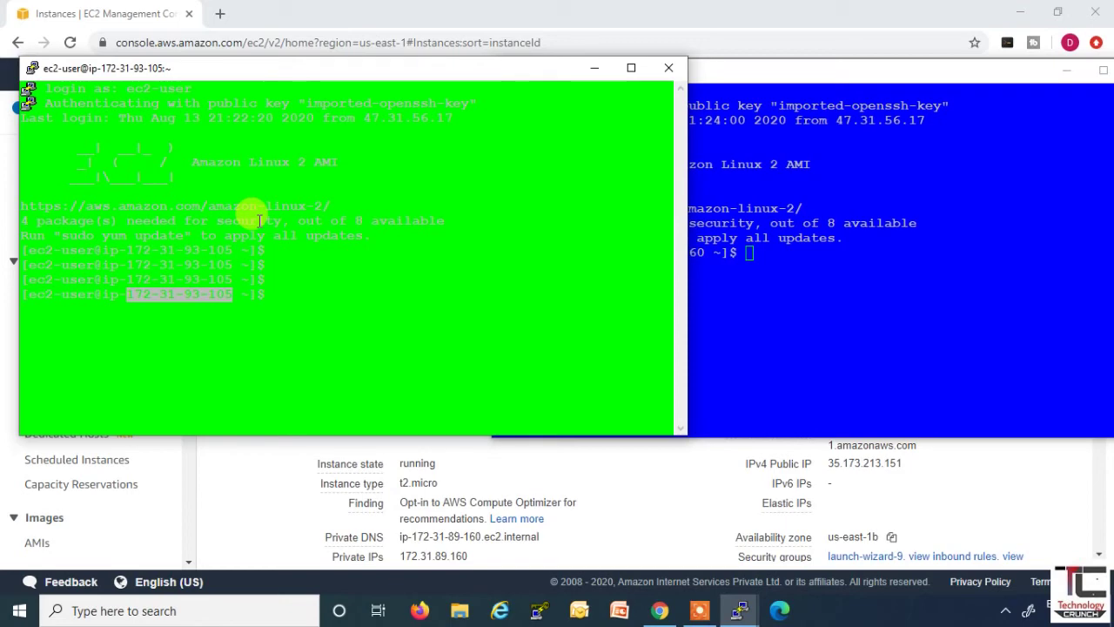
Return to the AWS console, open the FSx service and check the status of the Testing file system
left_click(636, 19)
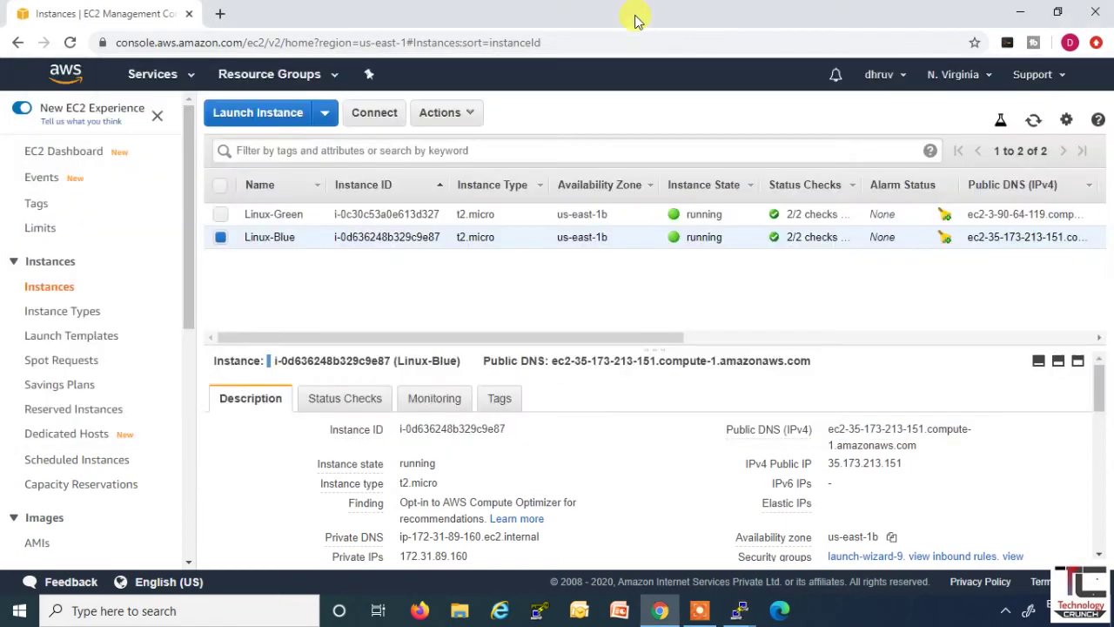
left_click(192, 78)
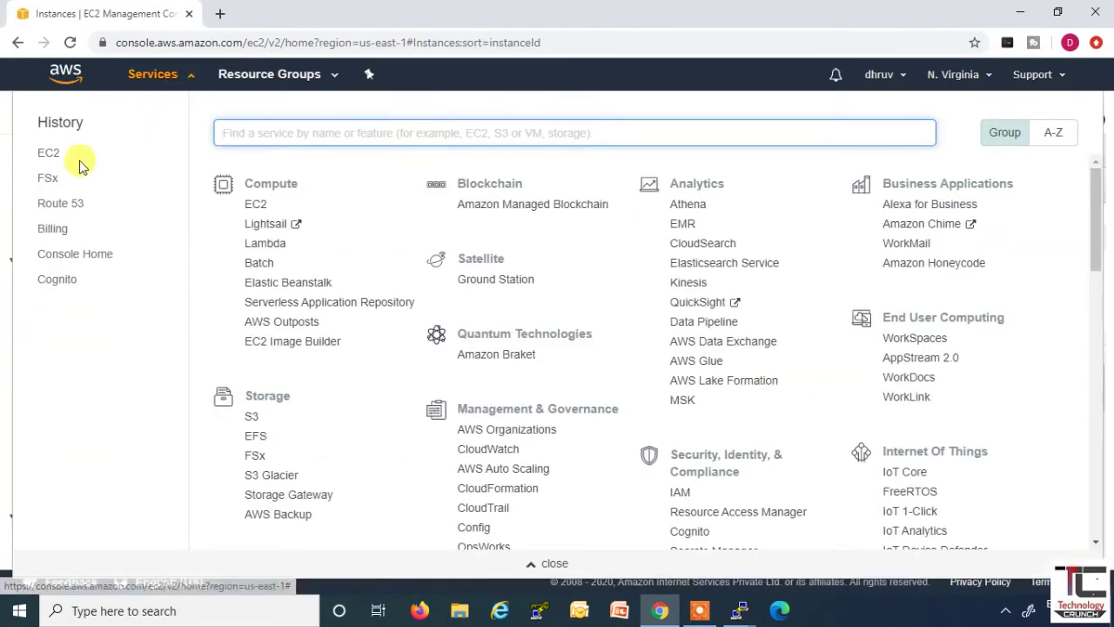
left_click(53, 180)
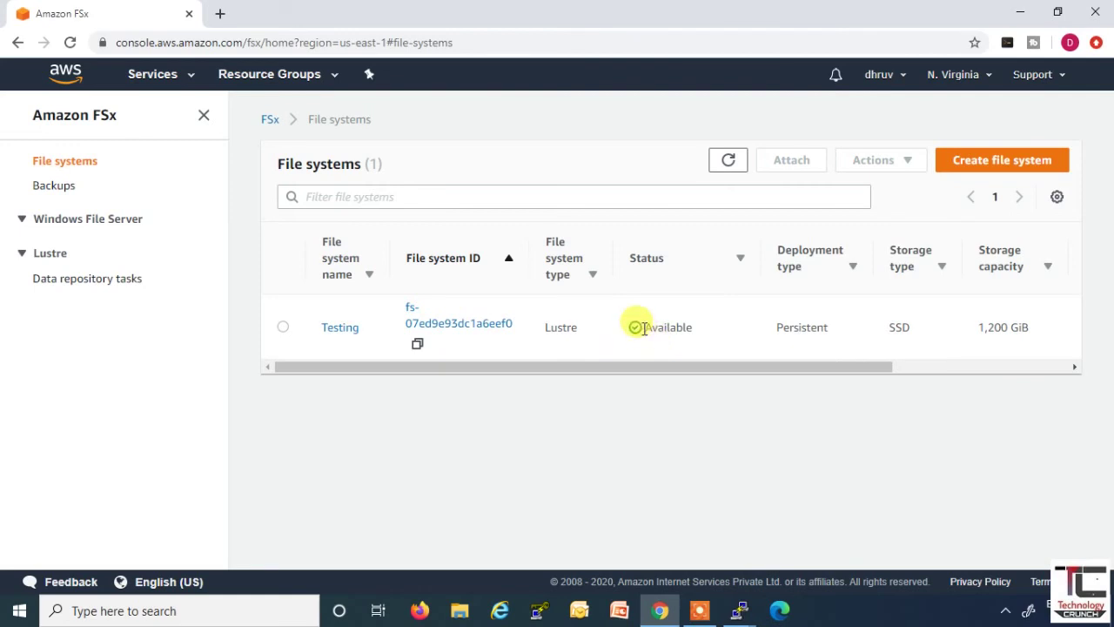
left_click_drag(644, 327, 698, 331)
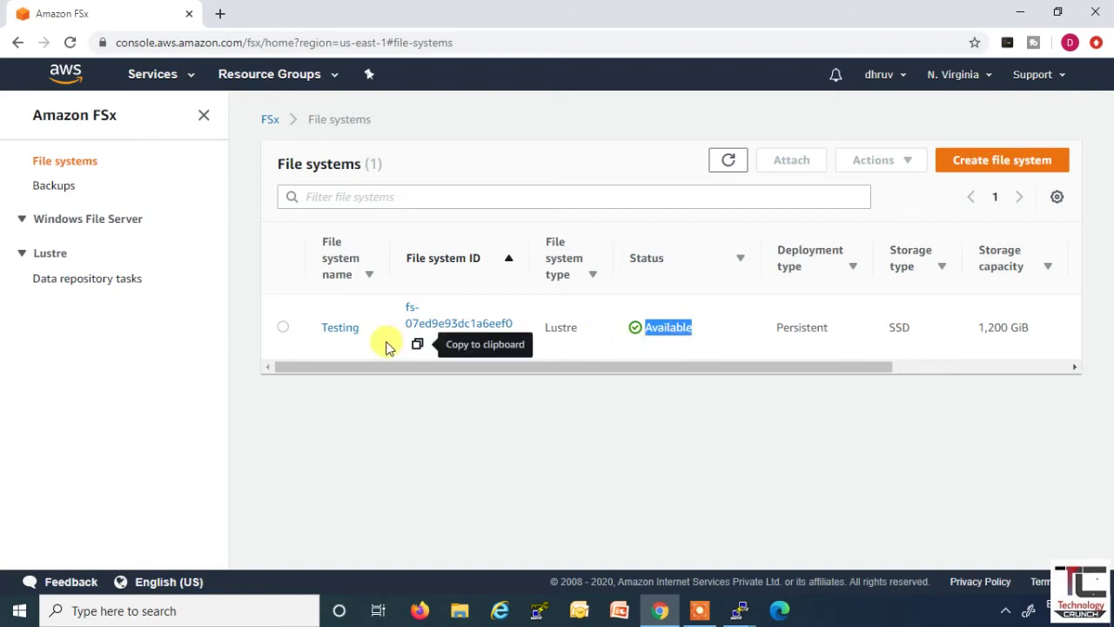
Open the attach instructions for the Testing file system and select the "sudo mkdir /fsx" command
left_click(283, 328)
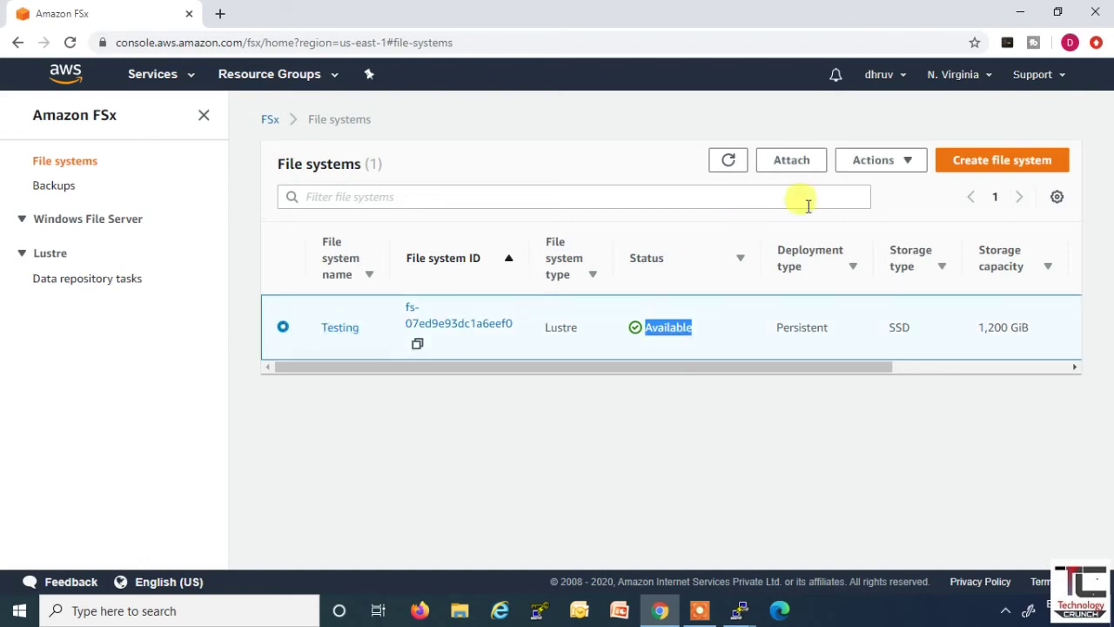
left_click(792, 163)
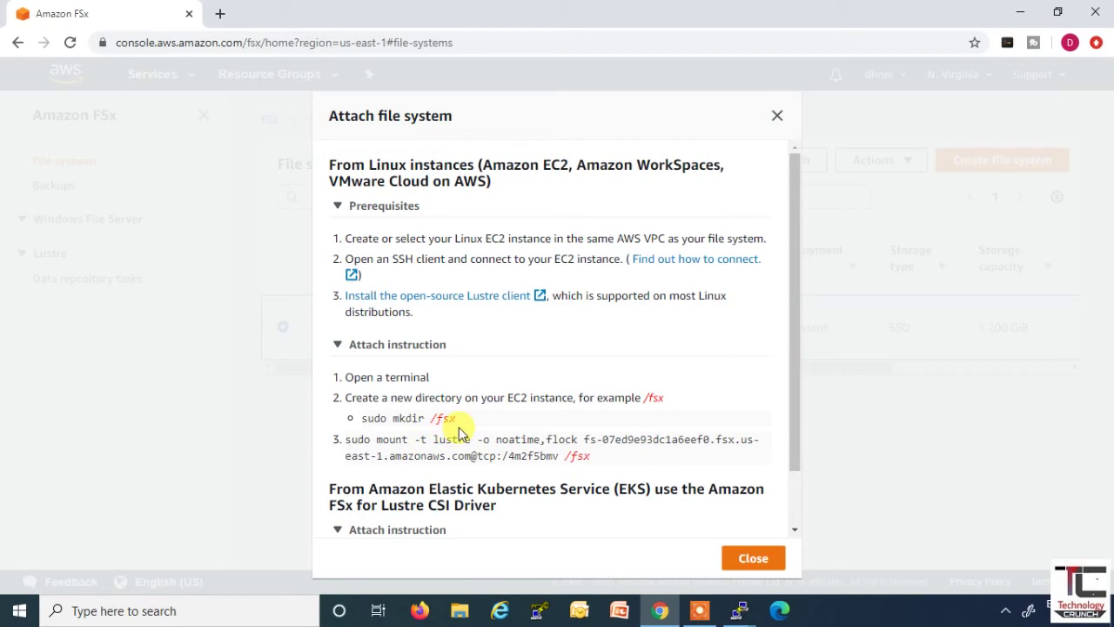
left_click_drag(455, 422, 363, 417)
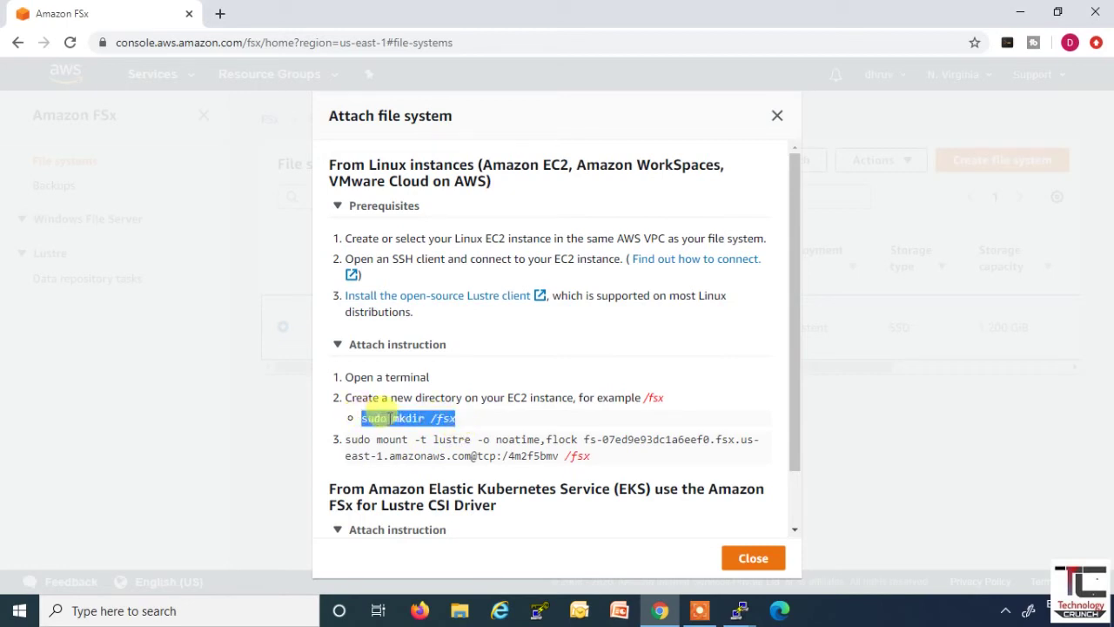
Copy the selected "sudo mkdir /fsx" command and bring the blue and green PuTTY terminals in front of the FSx console
right_click(391, 423)
left_click(401, 432)
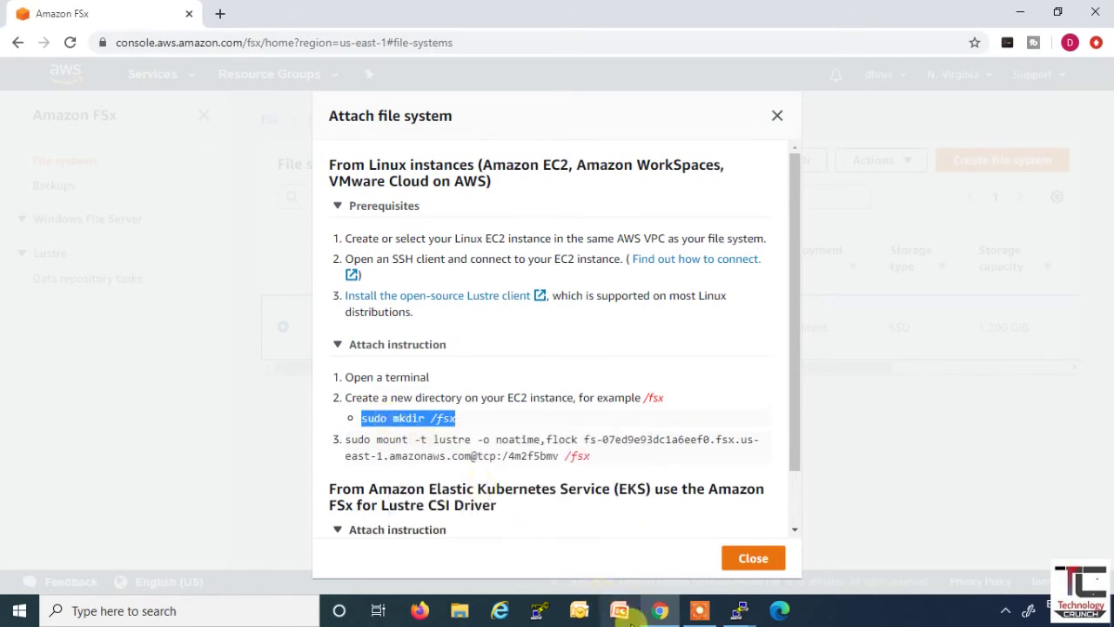
left_click(738, 610)
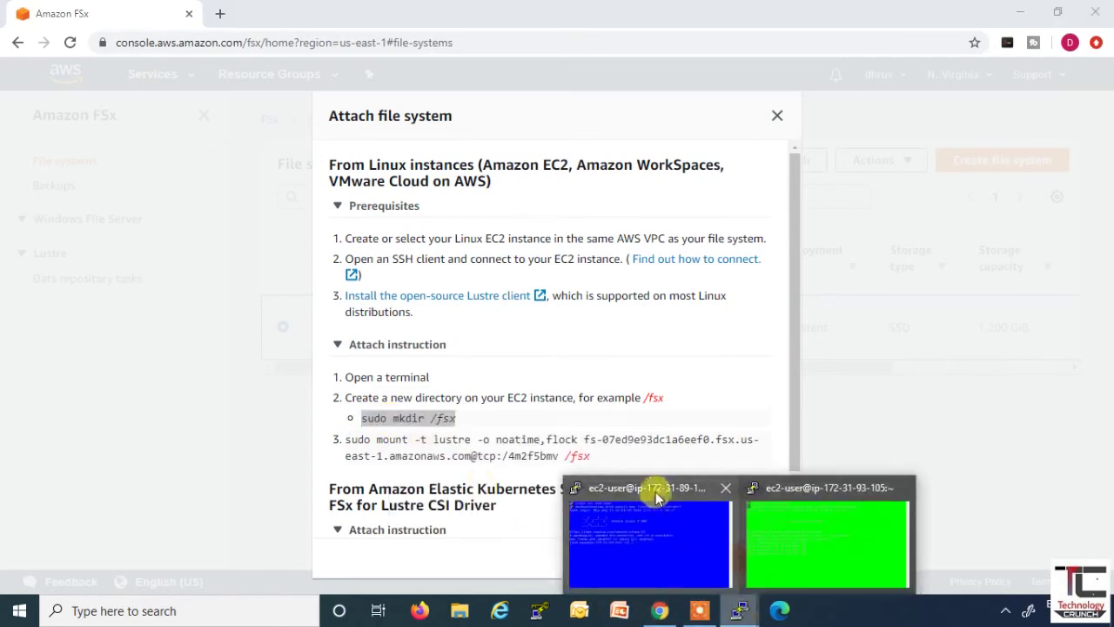
left_click(655, 496)
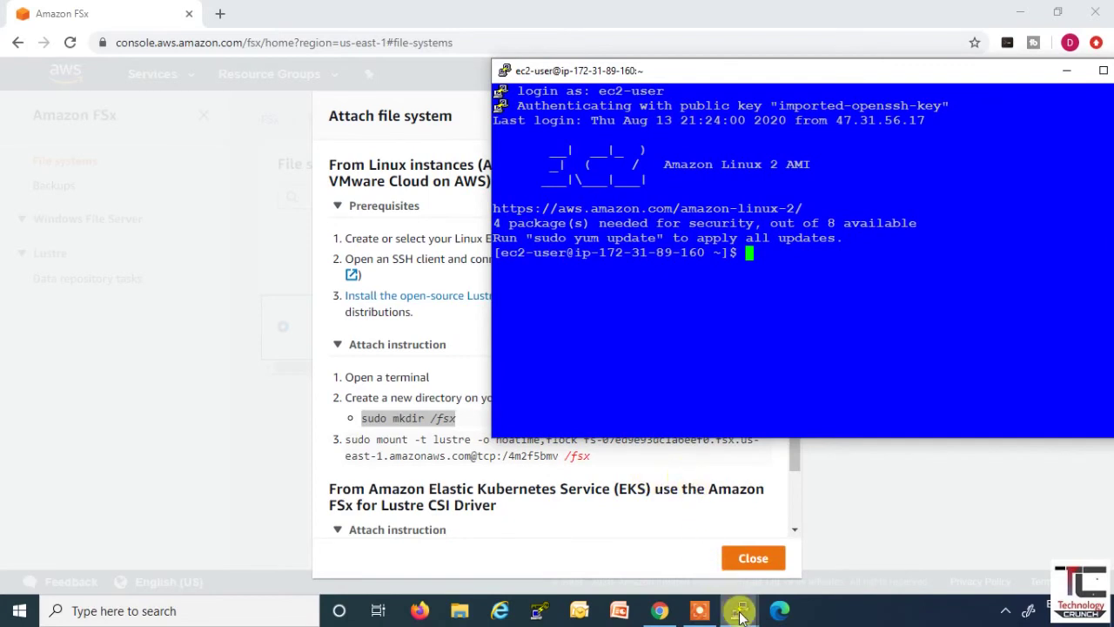
left_click(738, 610)
left_click(811, 492)
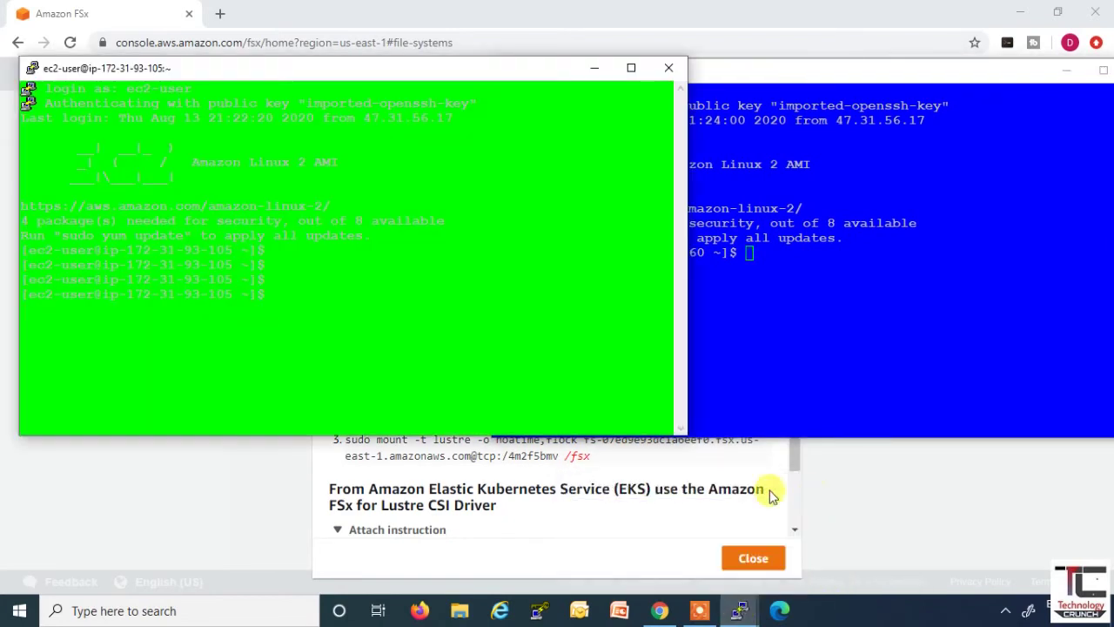
Run the copied "sudo mkdir /fsx" command in the blue terminal to try to create the mount directory
left_click(841, 348)
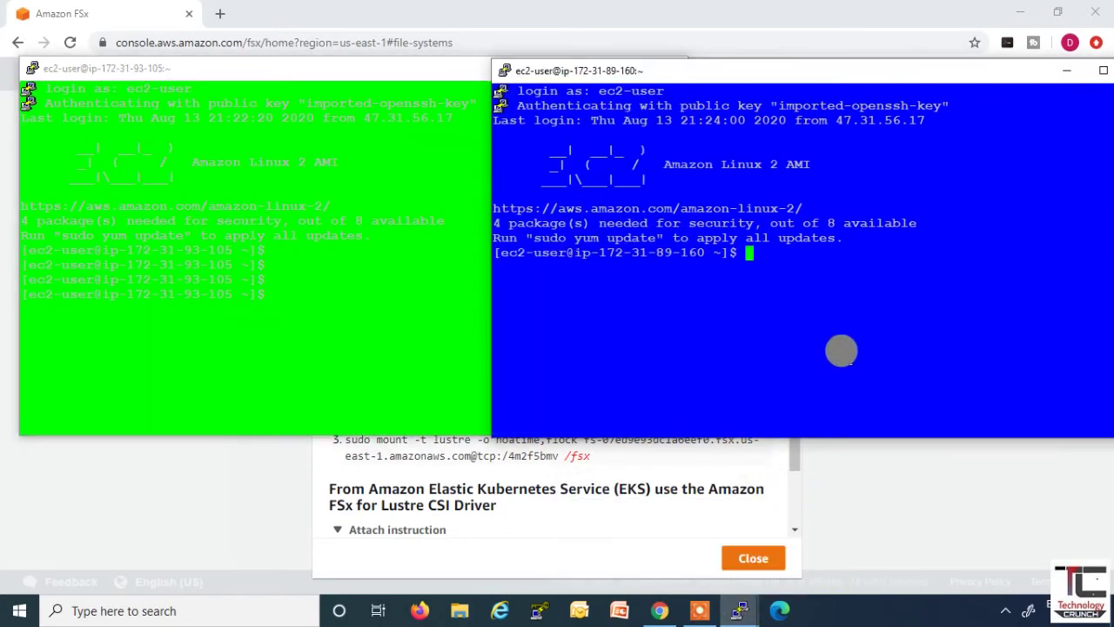
right_click(749, 252)
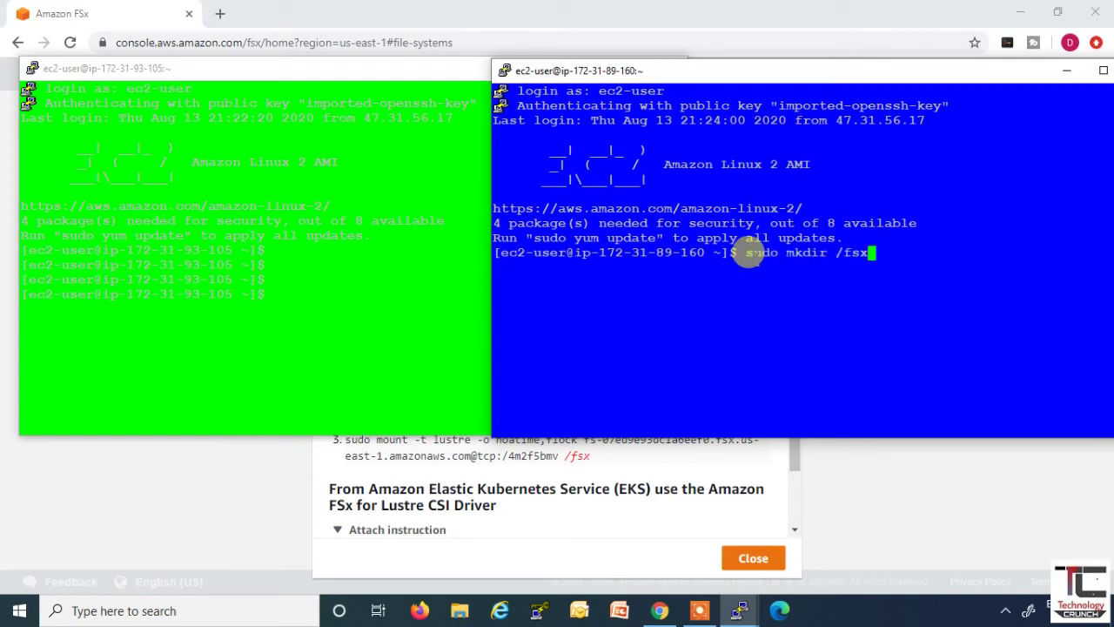
key("Return")
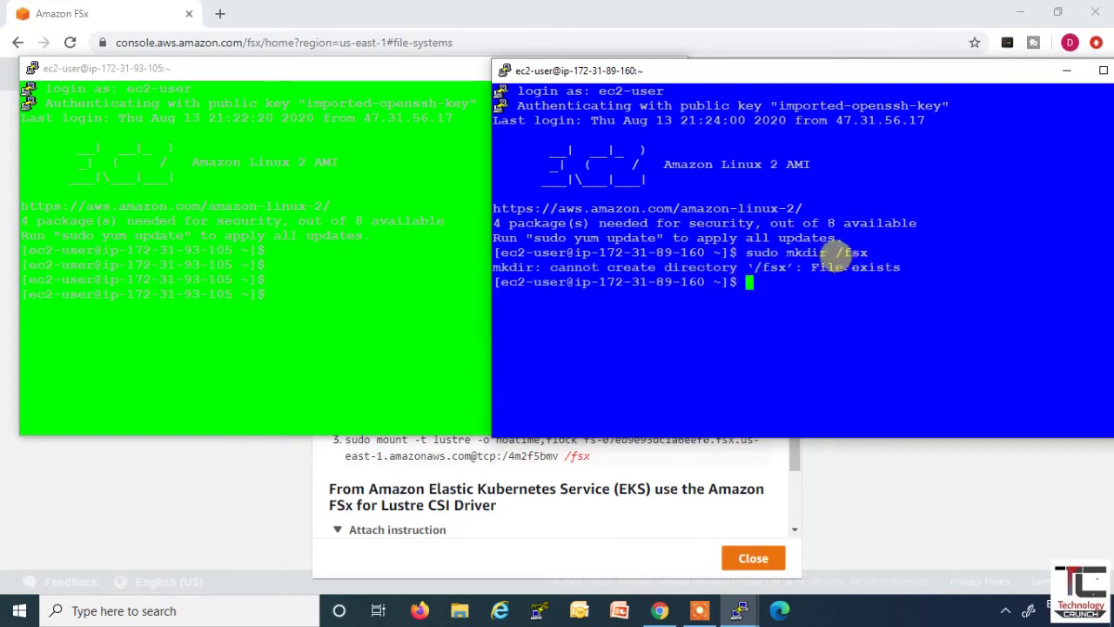
Make the green terminal the active session, ready for command entry at its prompt
left_click(322, 305)
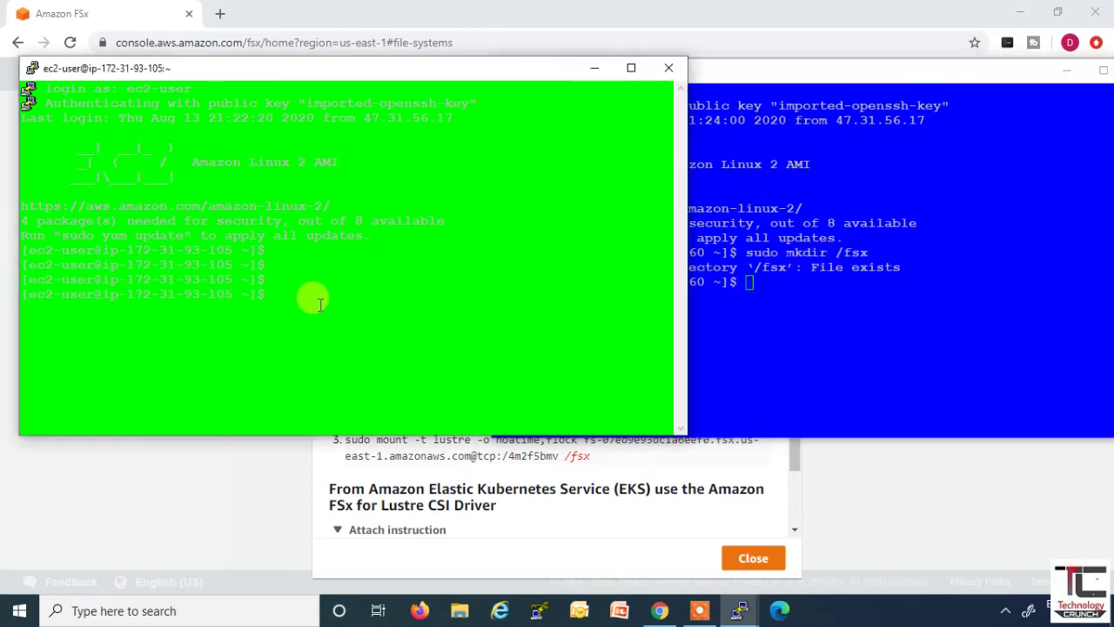